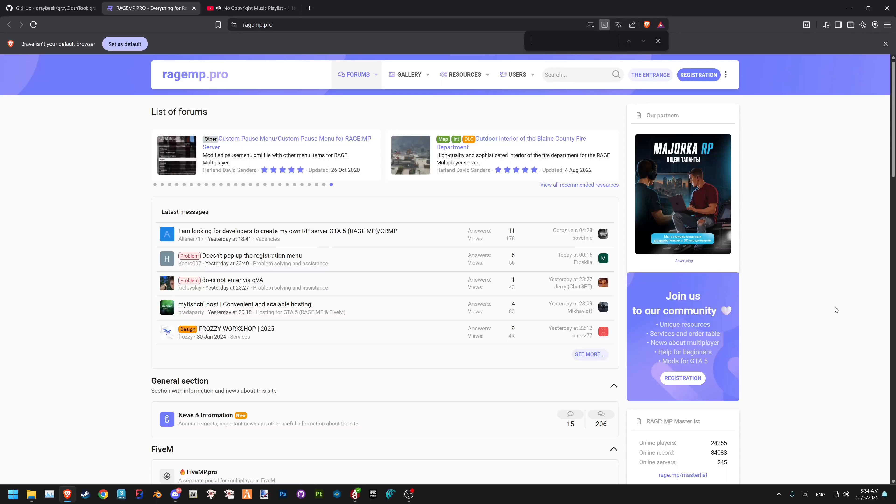
key(ctrl+f)
click(658, 41)
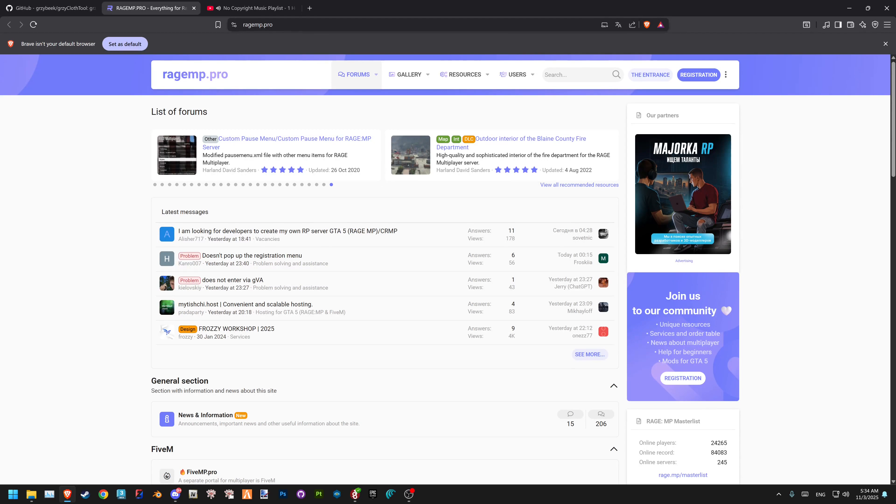
key(ctrl+l)
click(77, 234)
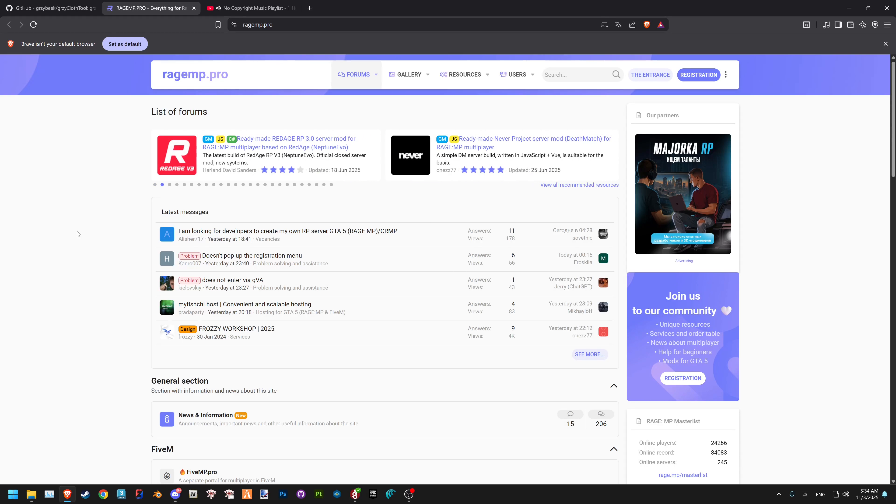
click(571, 75)
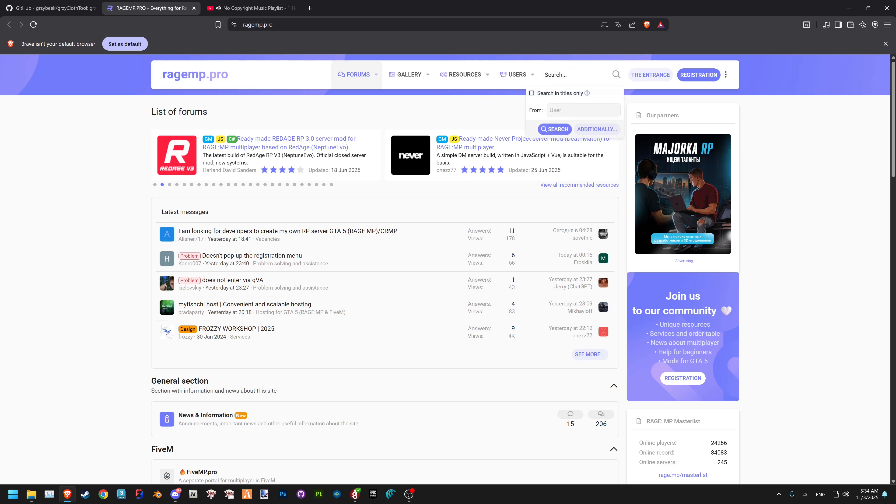
click(799, 220)
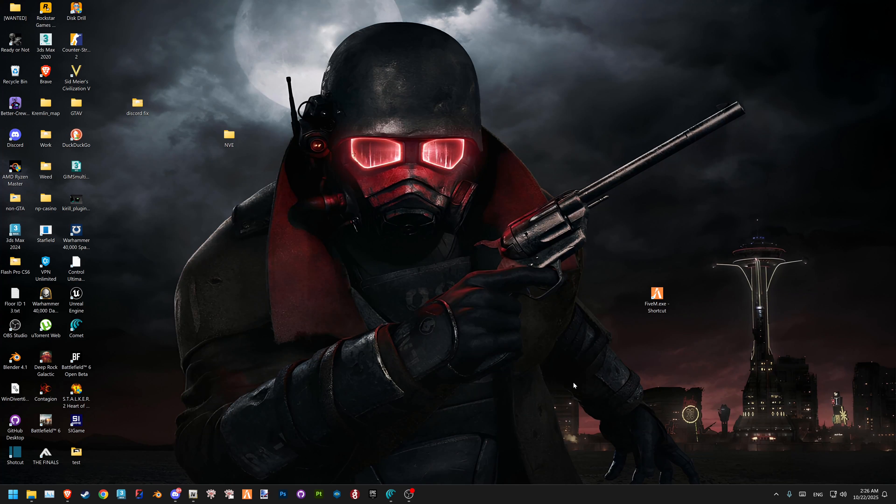
Switch to OpenIV and look at the tools-and-links channel of the modding community in Discord
click(195, 495)
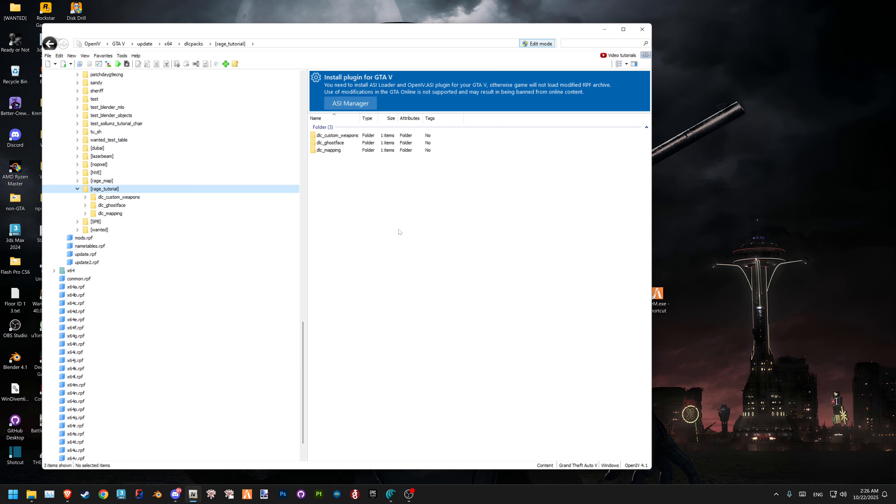
click(175, 494)
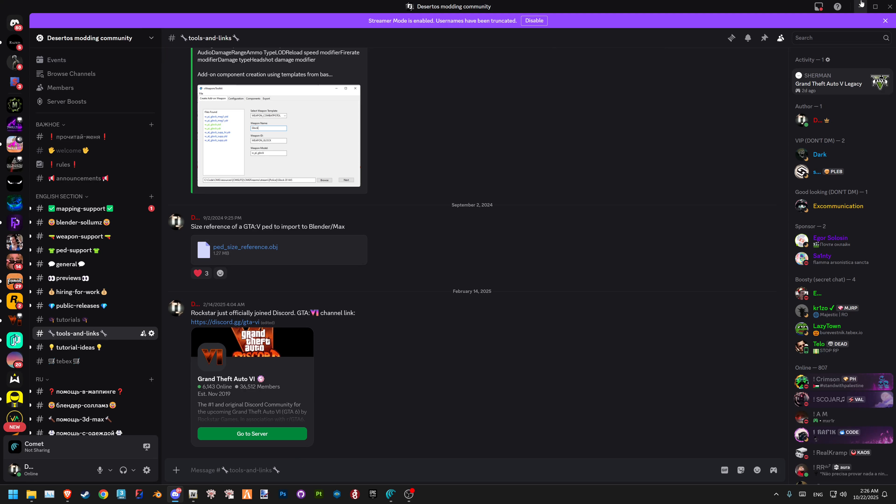
click(861, 4)
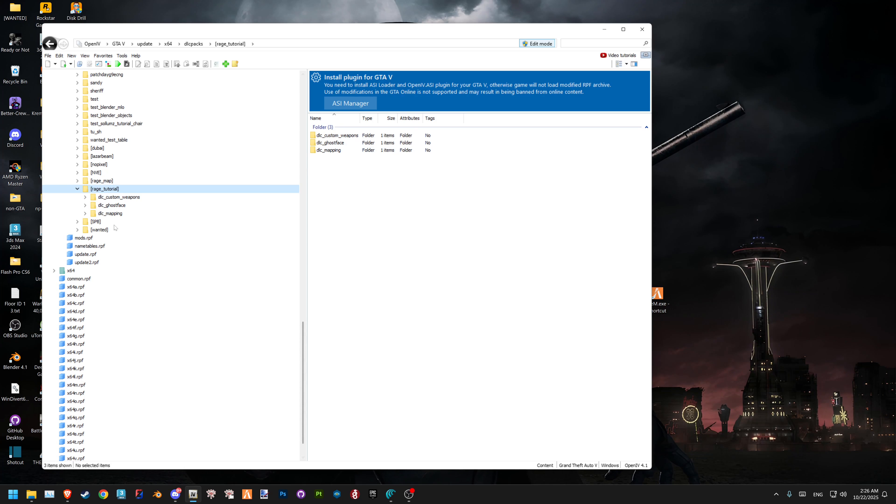
Expand dlc_mapping in the [rage_tutorial] folder down to x64/levels/gta5 and open the mapping.rpf archive
click(85, 213)
click(93, 221)
click(101, 229)
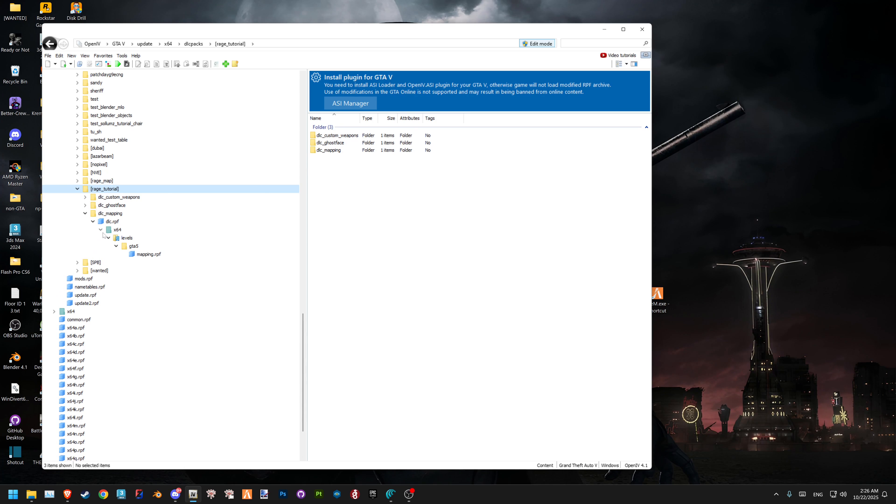
click(161, 254)
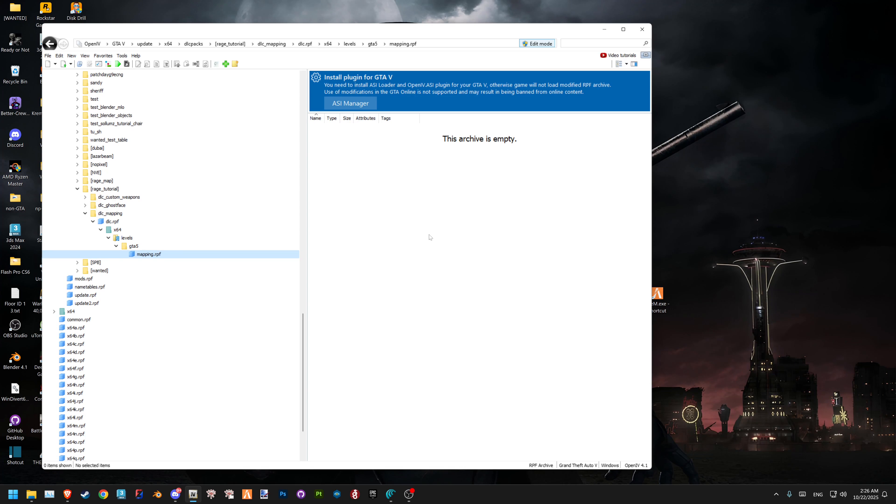
In File Explorer, open the stream folder of np-liquidlibrary-3.5 inside the [NoPixel] resources
mouse_move(32, 493)
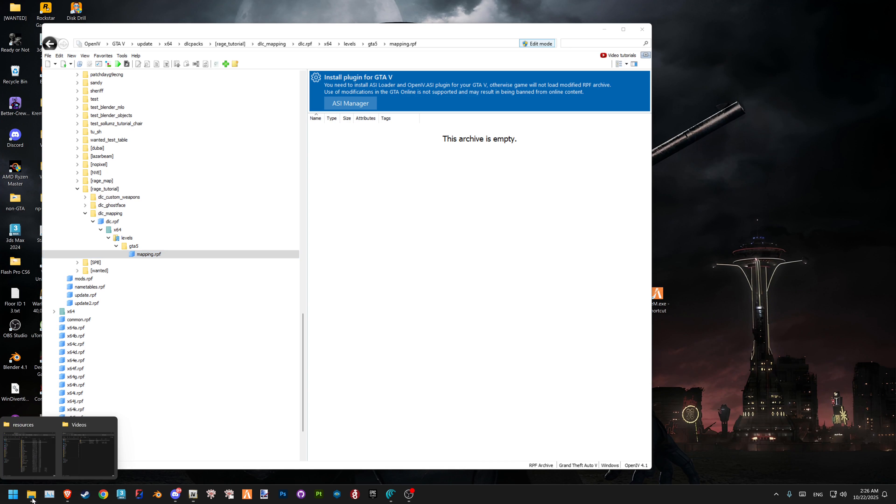
click(111, 427)
double_click(206, 168)
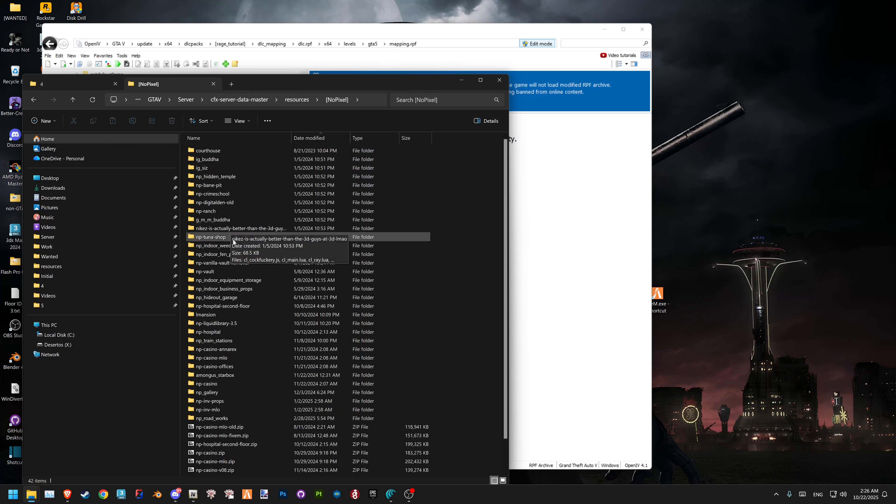
double_click(226, 323)
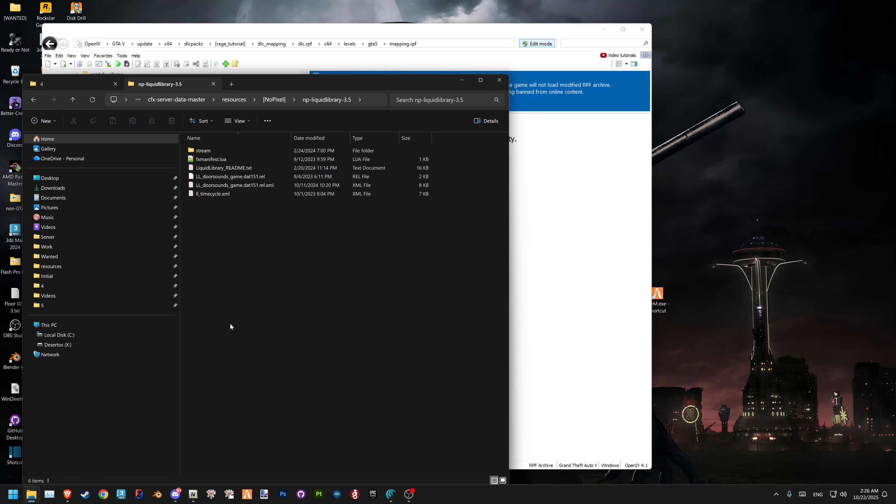
double_click(222, 156)
Arrange OpenIV beside File Explorer and add all files from the vanilla stream folder to mapping.rpf
drag(282, 83, 268, 85)
click(285, 31)
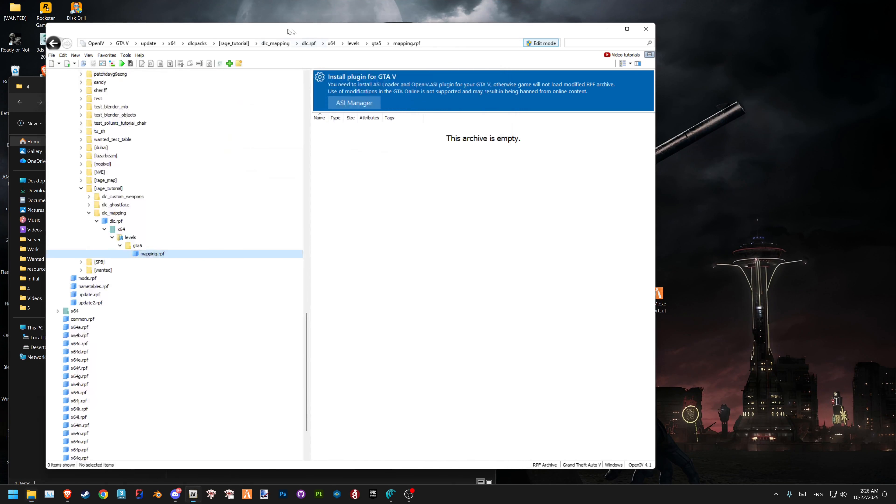
drag(285, 31, 493, 33)
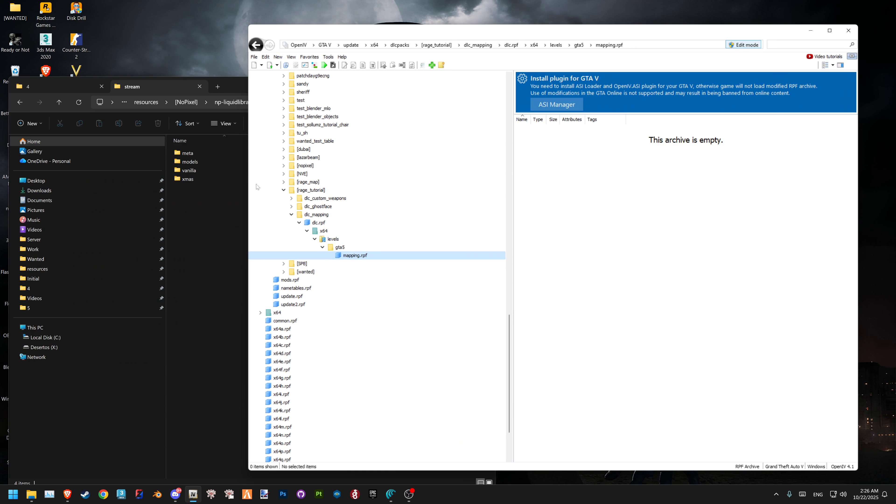
double_click(212, 170)
drag(296, 423, 243, 172)
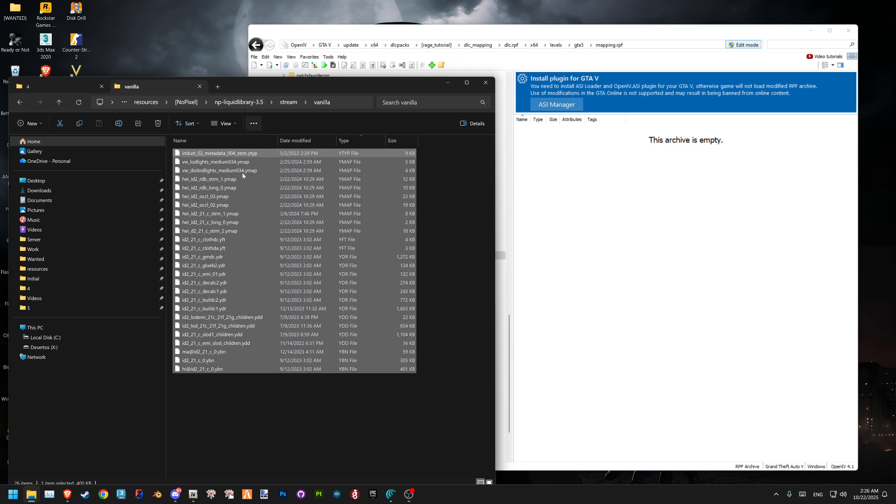
drag(487, 34, 366, 38)
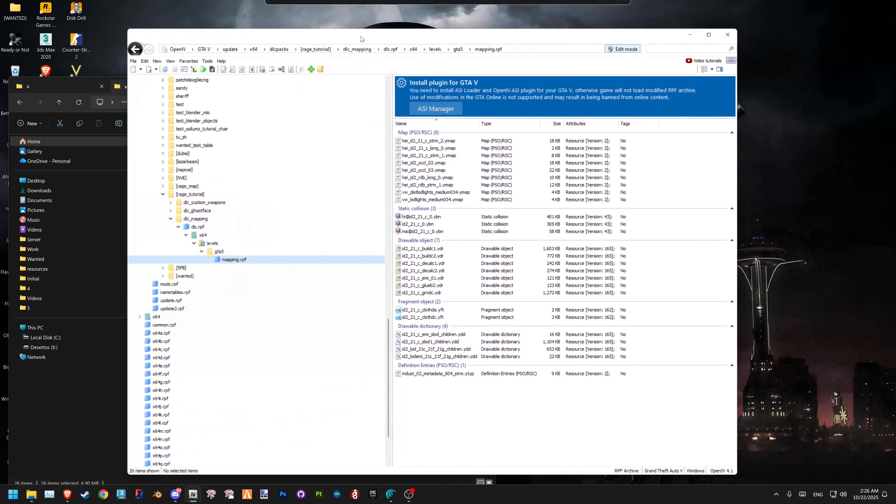
drag(513, 407, 399, 131)
click(512, 405)
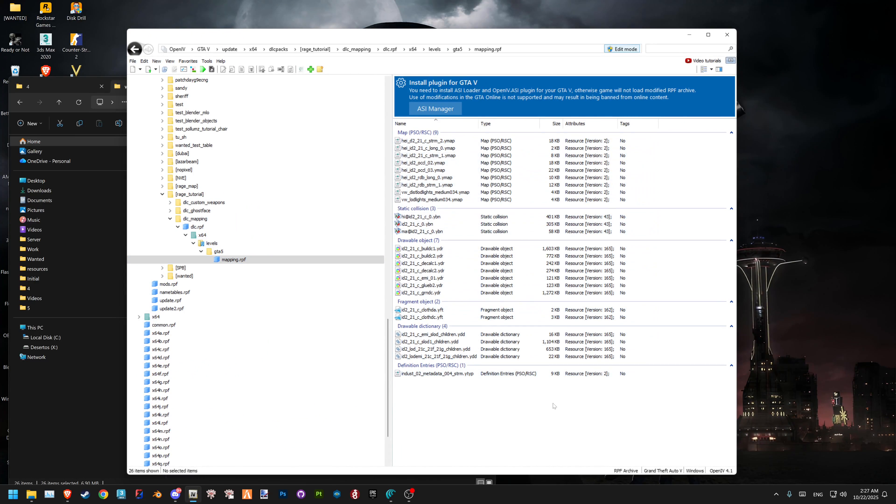
Open content.xml from the dlc.rpf of dlc_mapping in the text editor
click(196, 219)
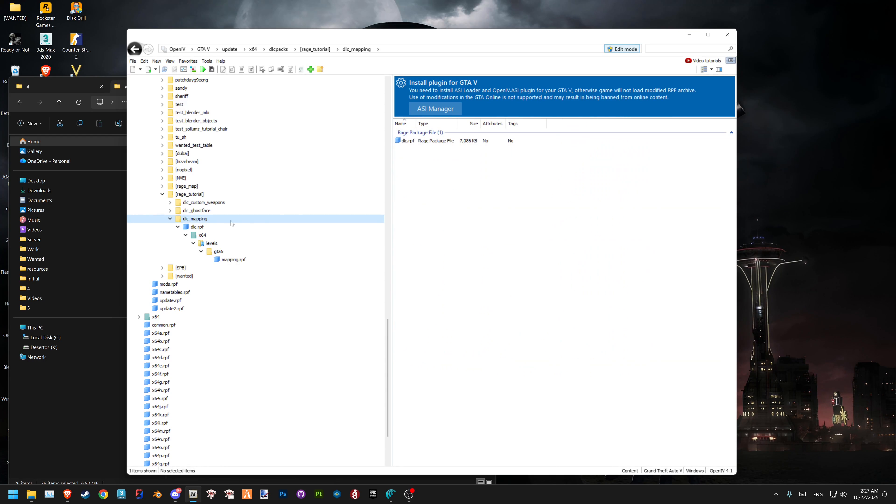
click(190, 227)
right_click(451, 161)
click(459, 175)
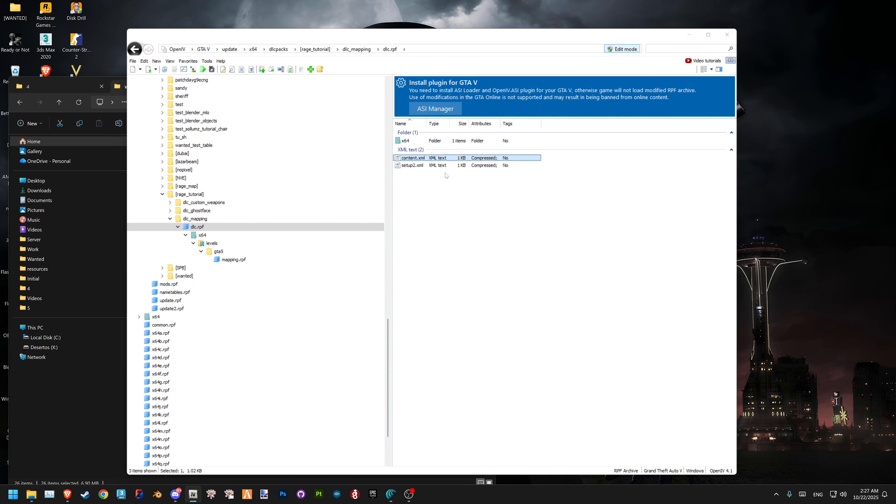
drag(331, 29, 460, 32)
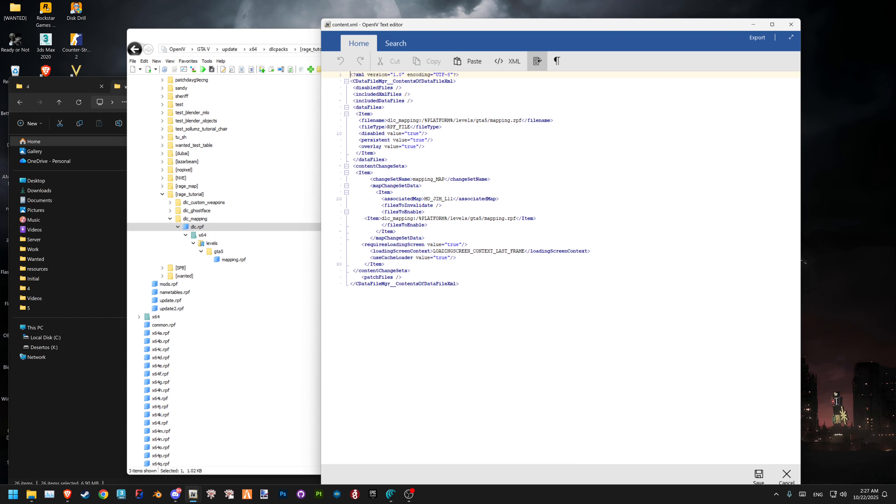
Examine the RPF_FILE type and both mapping.rpf path entries in content.xml, and close the editor
double_click(388, 126)
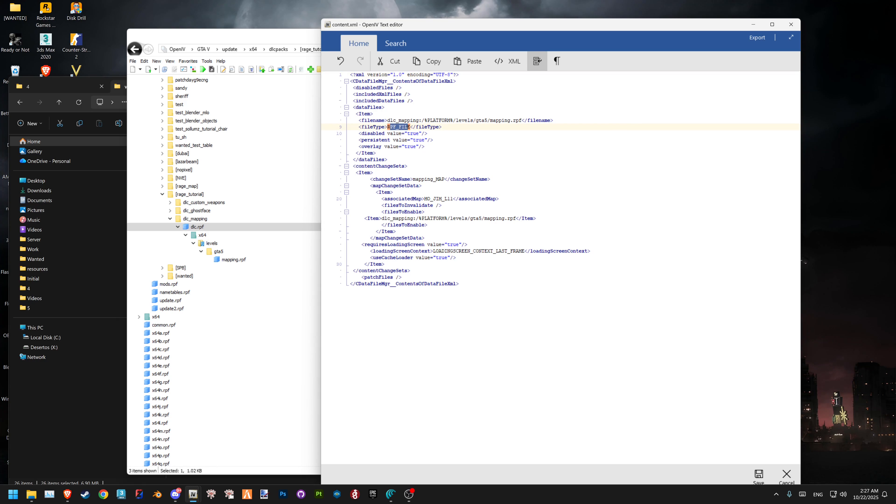
drag(387, 121, 521, 120)
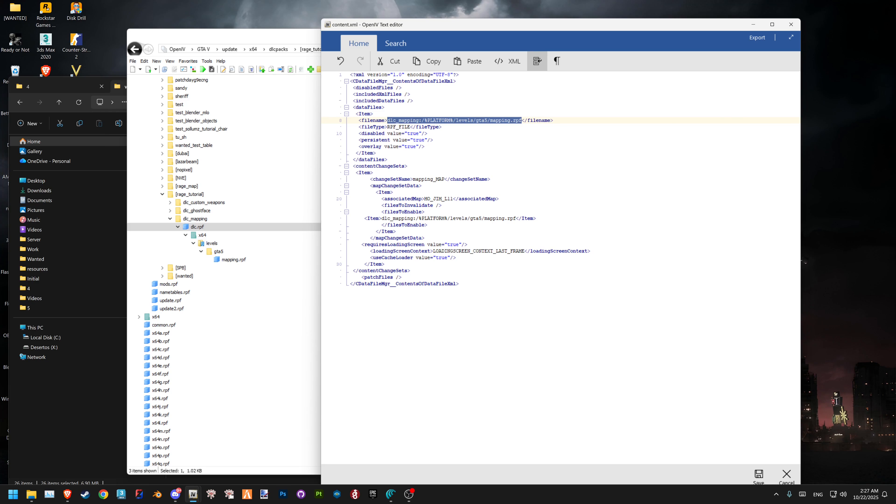
drag(384, 219, 504, 218)
click(788, 37)
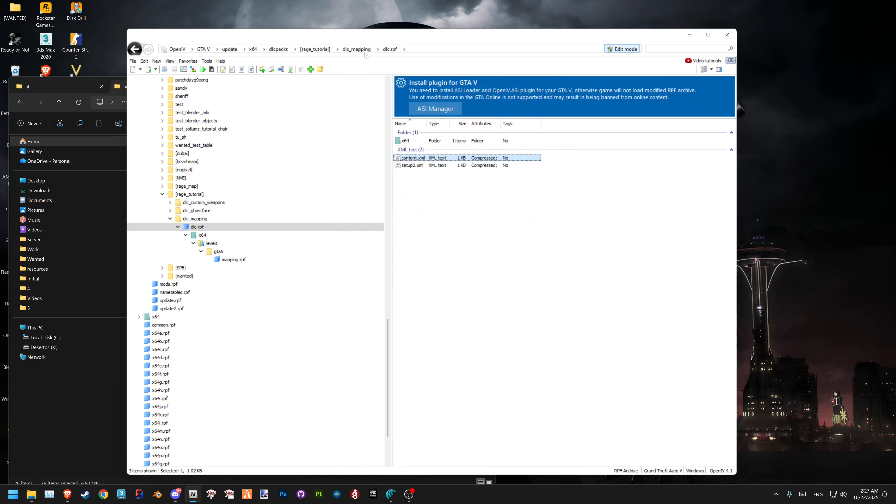
Copy the dlc_mapping folder out of [rage_tutorial] into the vanilla folder in File Explorer
drag(406, 34, 583, 30)
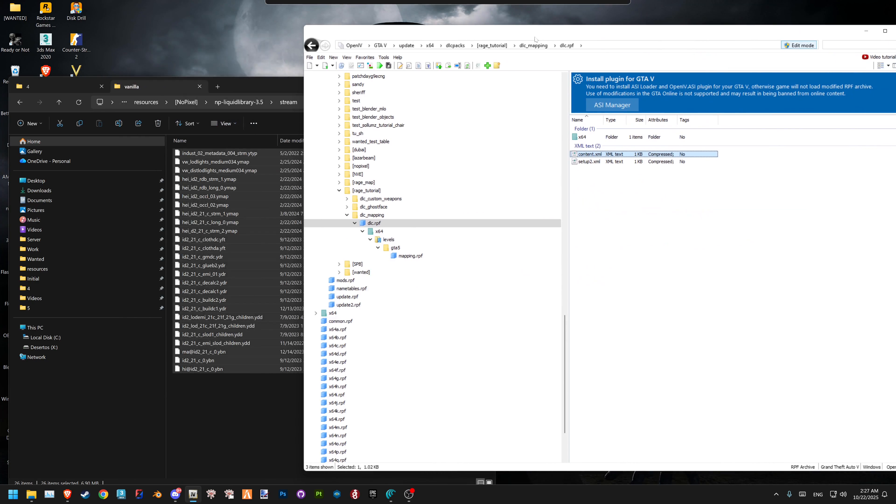
click(373, 191)
click(326, 368)
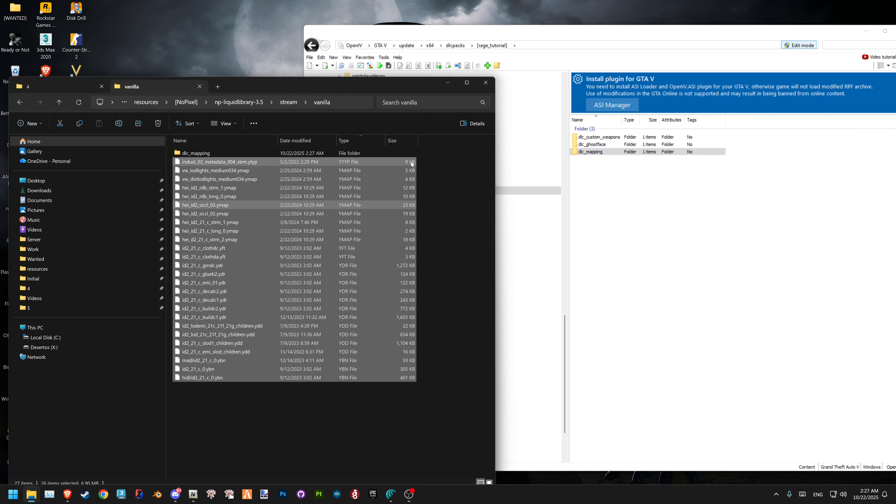
click(406, 153)
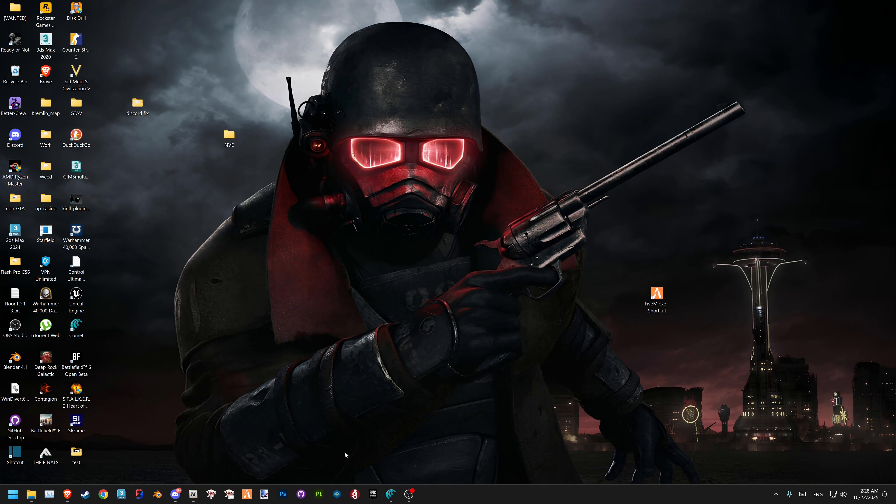
Return to OpenIV and browse dlc_custom_weapons in [rage_tutorial] down to the common/data folder of its dlc.rpf
click(193, 494)
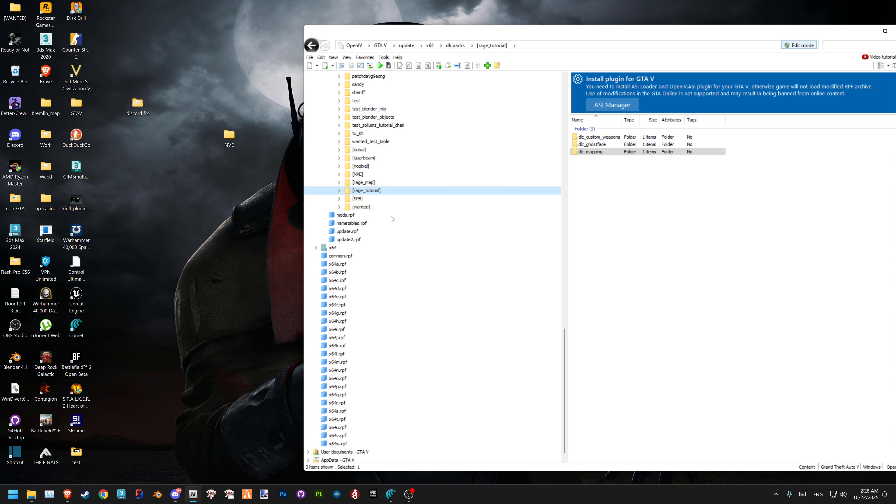
click(339, 190)
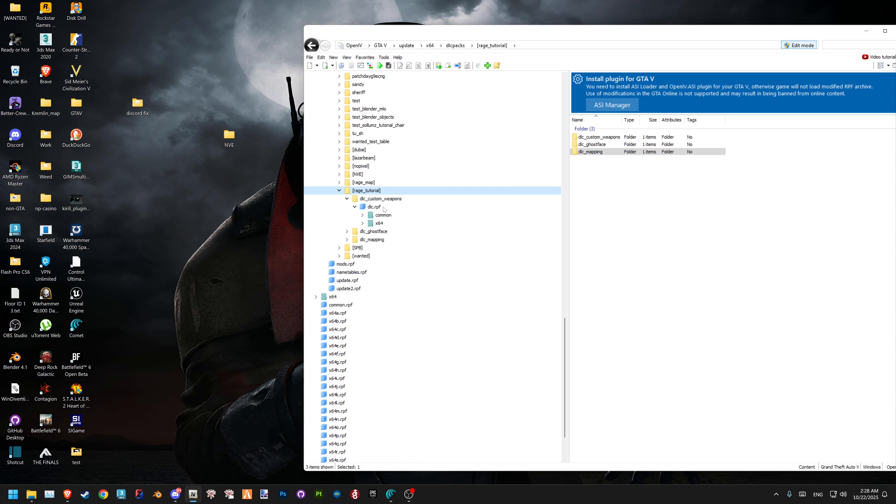
click(375, 207)
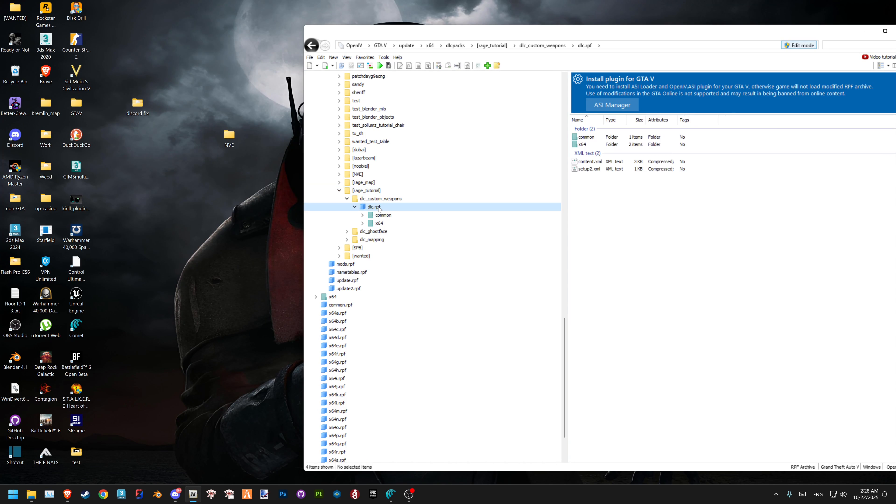
click(362, 215)
click(370, 224)
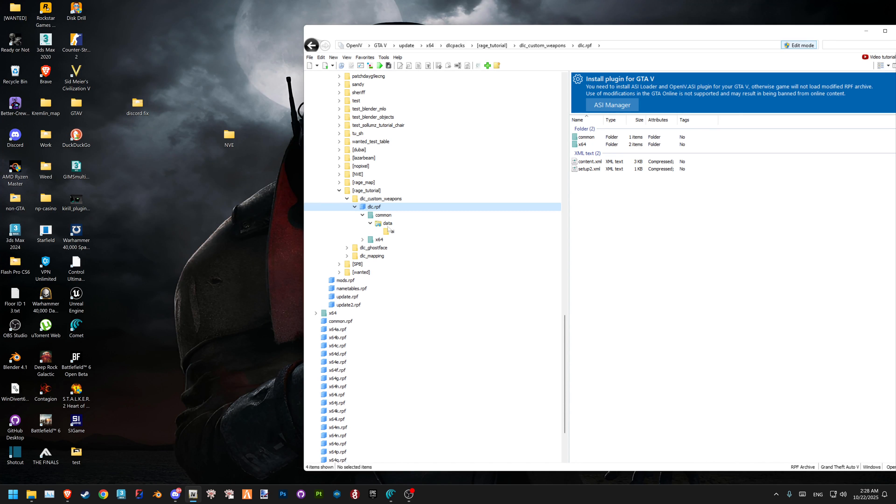
click(387, 226)
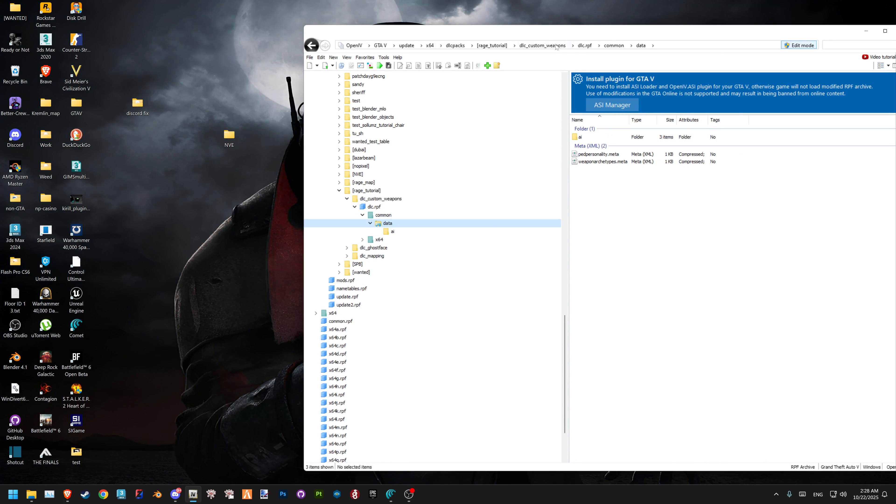
drag(556, 47, 373, 41)
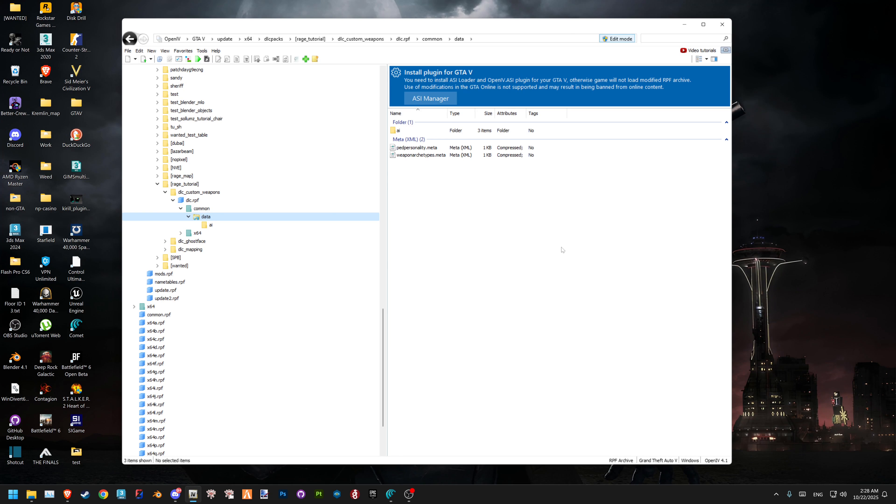
Look over the meta files in the data and ai folders and view weaponanimations.meta
drag(507, 221, 421, 157)
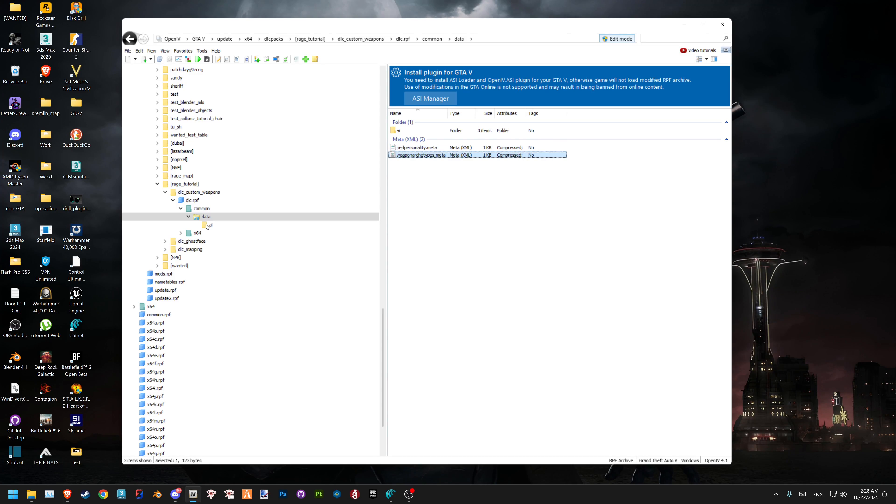
key(Home)
key(Return)
drag(462, 170, 429, 132)
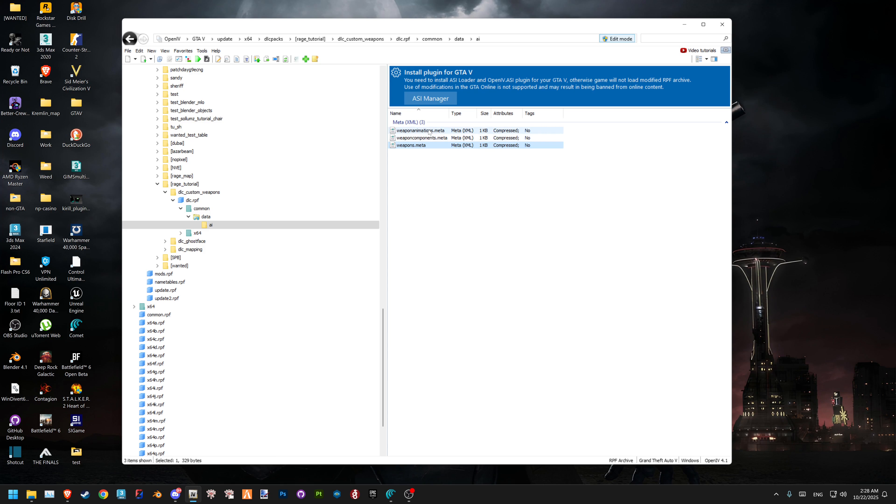
double_click(429, 132)
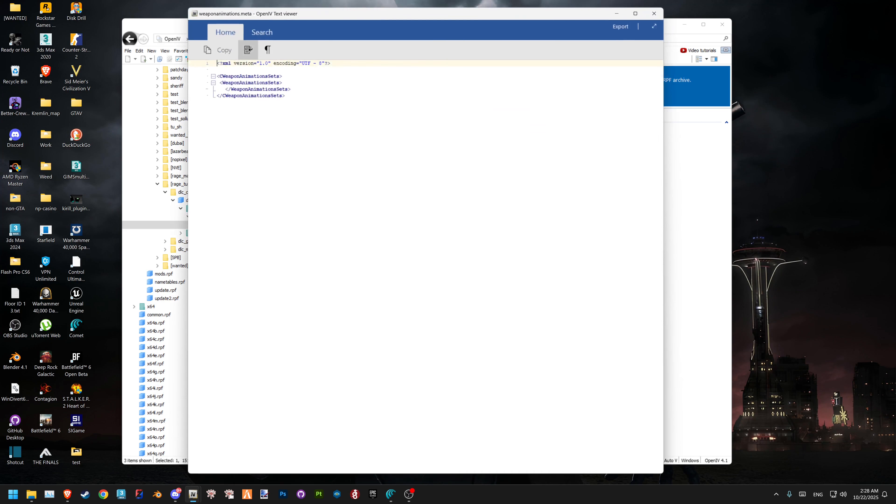
Close the weaponanimations.meta viewer and look through the x64 folder's americandlc.rpf and weapons.rpf archives in dlc_custom_weapons
key(ctrl+a)
click(657, 13)
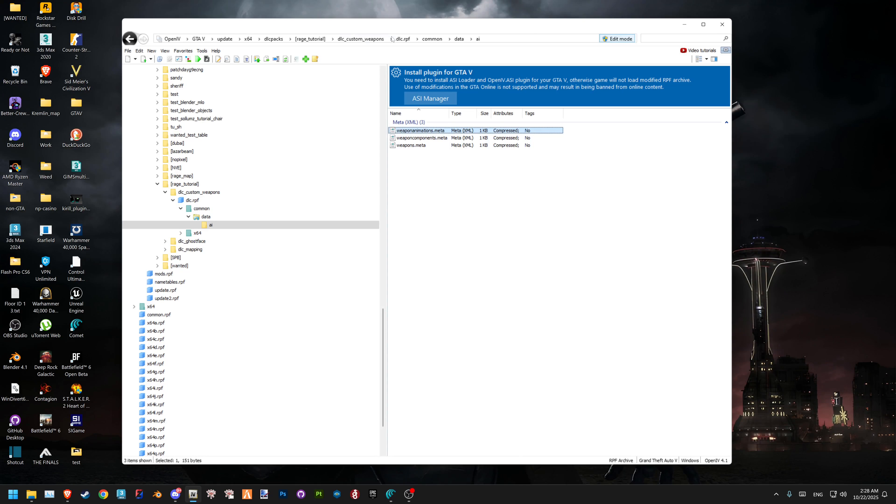
drag(382, 28, 344, 24)
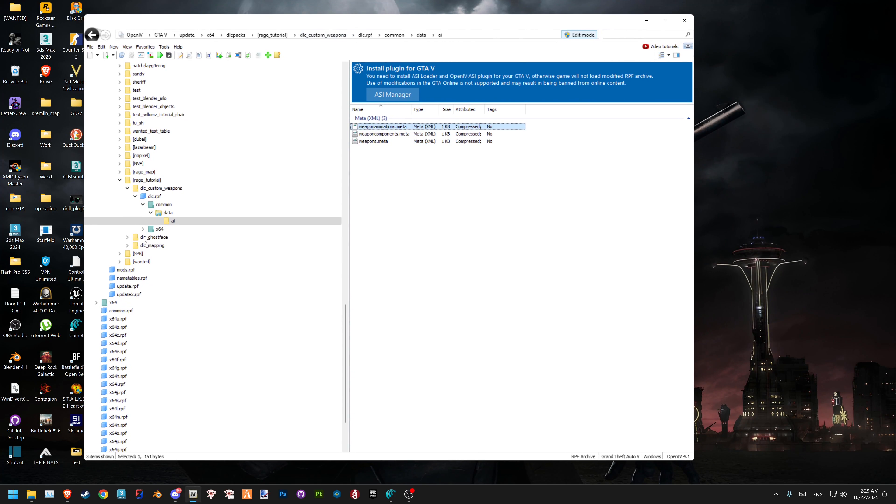
click(143, 228)
click(168, 237)
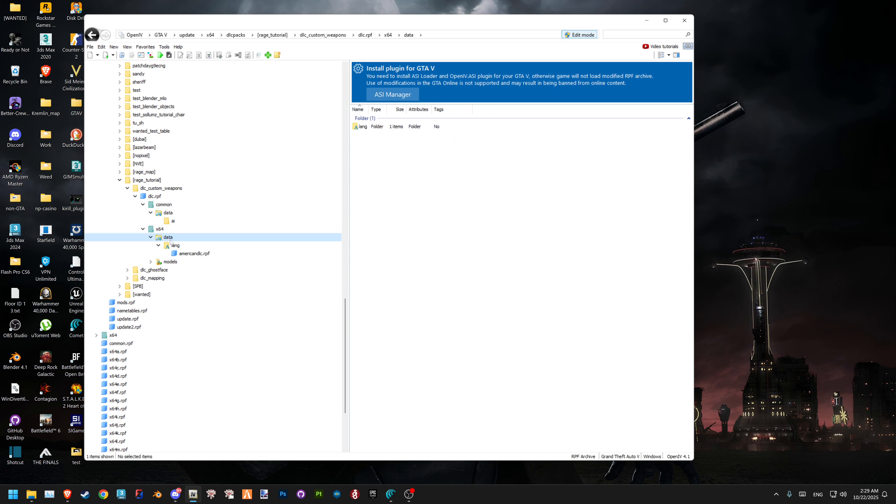
click(175, 245)
click(189, 252)
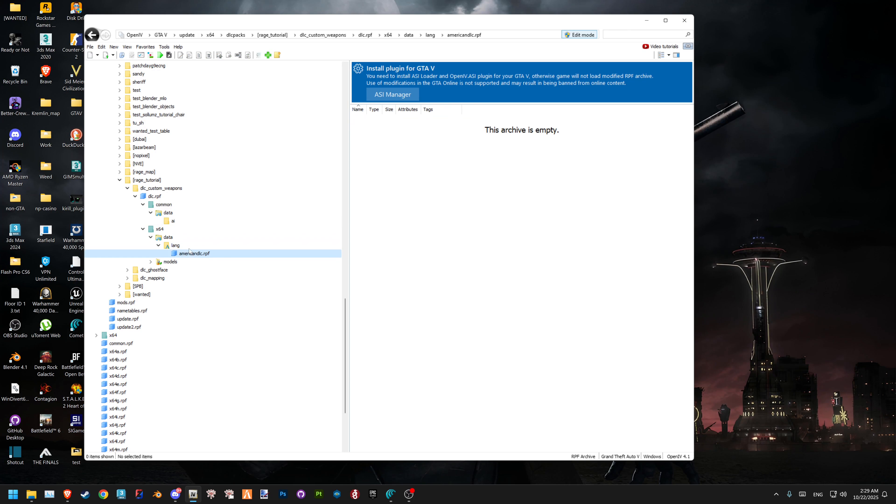
click(150, 261)
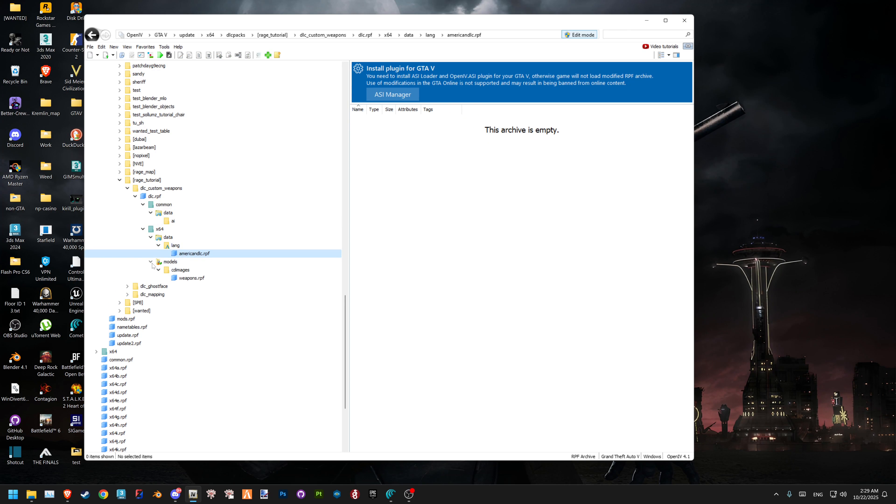
click(181, 279)
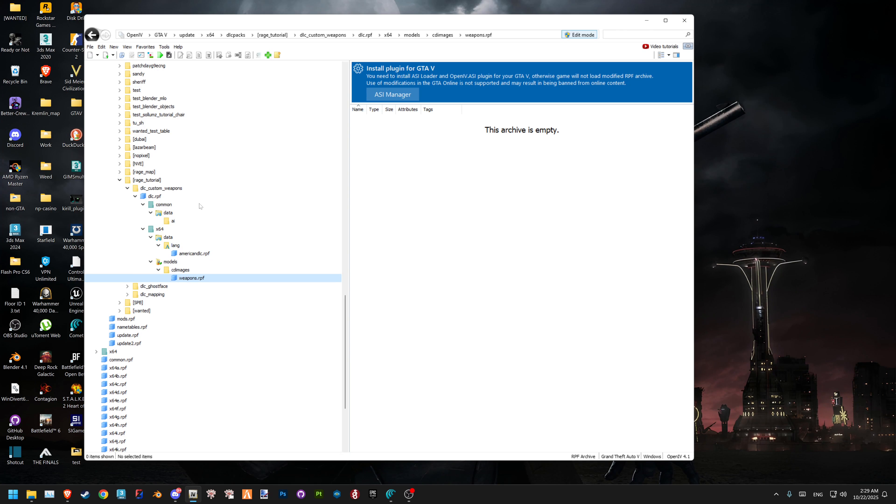
Add the model and texture files from the w_cyber_revolver_01 stream folder in File Explorer to weapons.rpf in OpenIV
mouse_move(31, 498)
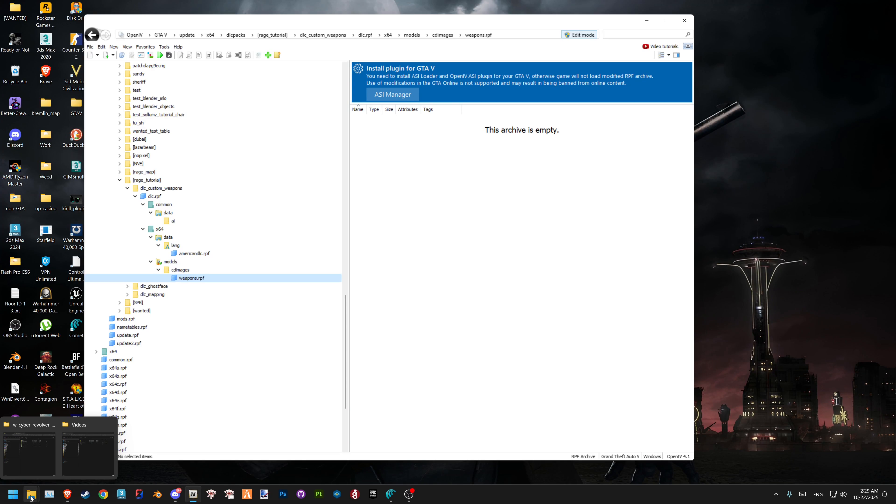
click(29, 452)
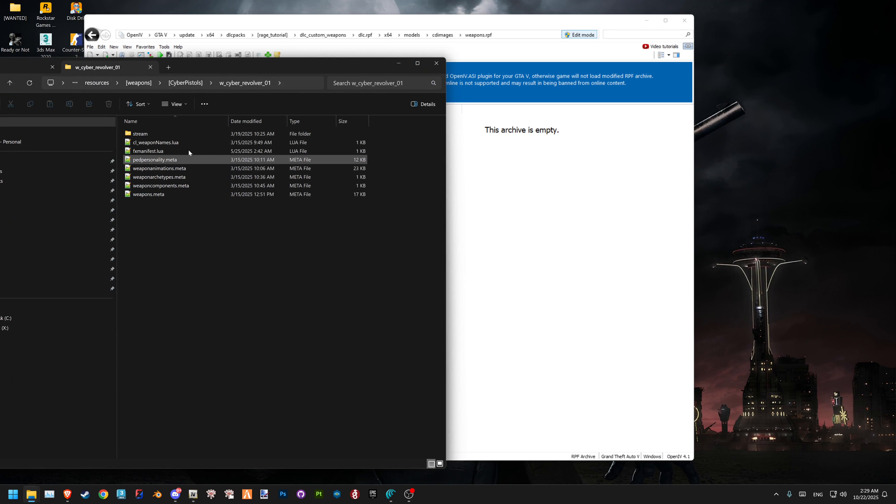
drag(233, 68, 727, 41)
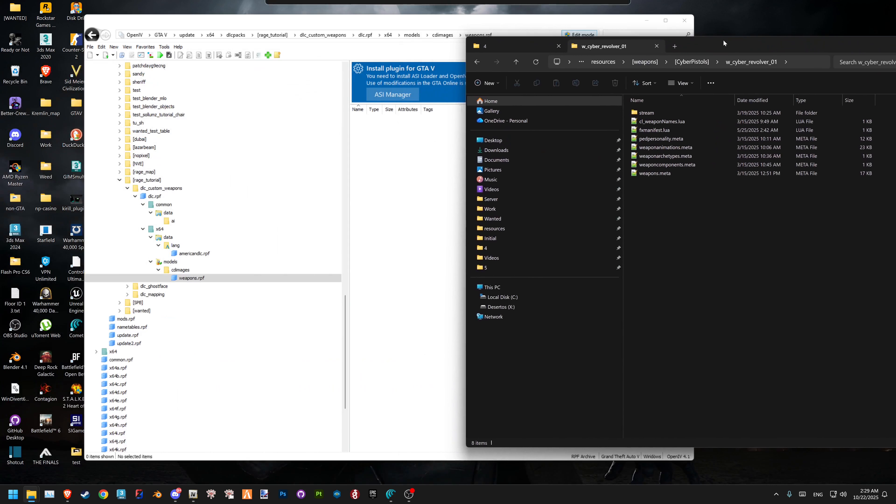
double_click(683, 109)
drag(671, 175, 403, 281)
click(404, 280)
Reopen weapons.rpf, inspect the w_cyber_revolver_01.ydr model in the model viewer, and close the viewer
click(171, 262)
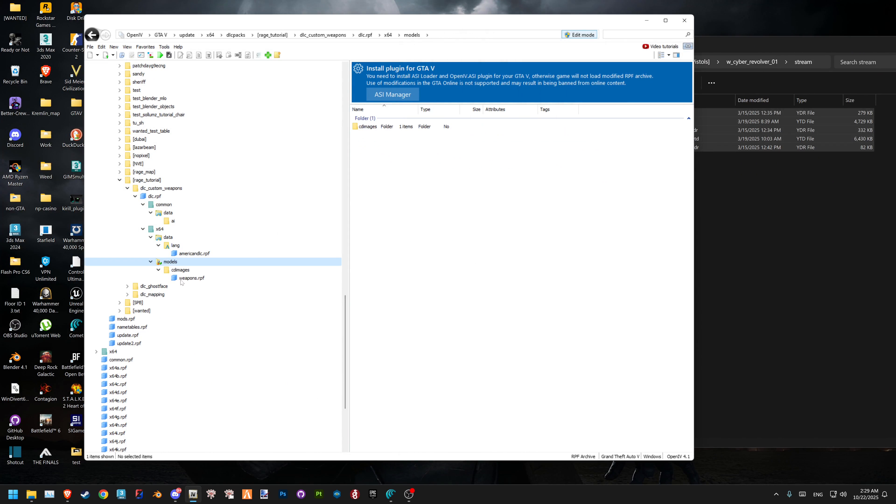
click(191, 277)
click(406, 127)
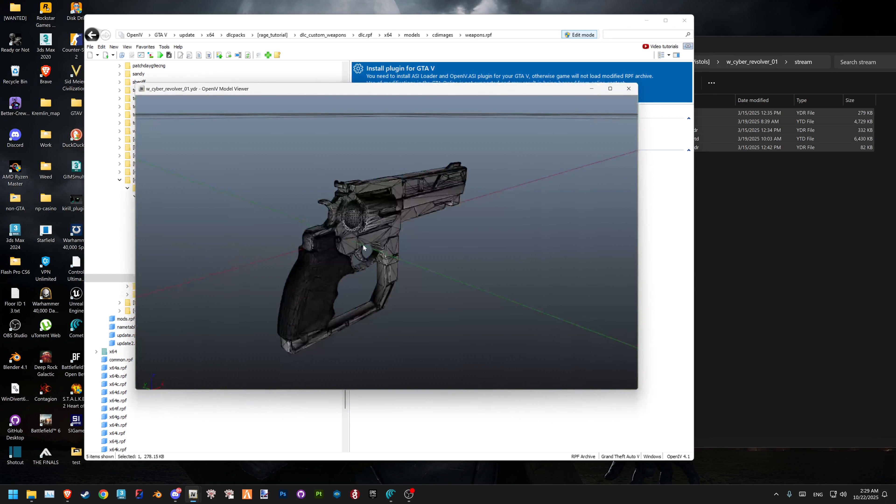
key(e)
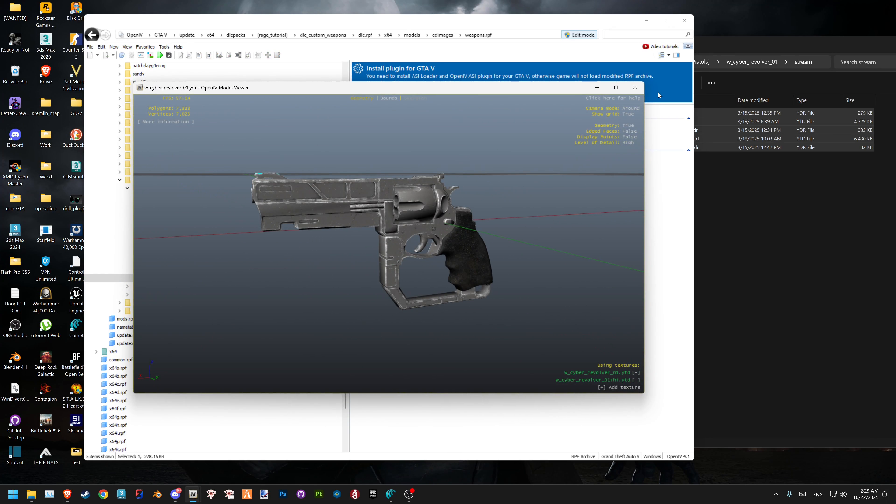
click(634, 87)
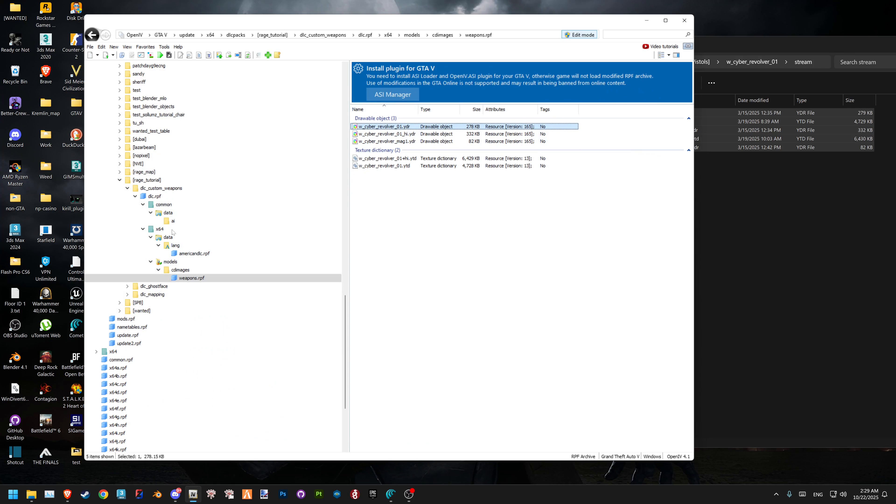
Open common/data in dlc.rpf and pick out pedpersonality.meta and weaponarchetypes.meta in w_cyber_revolver_01 as the files belonging there
click(173, 213)
click(760, 203)
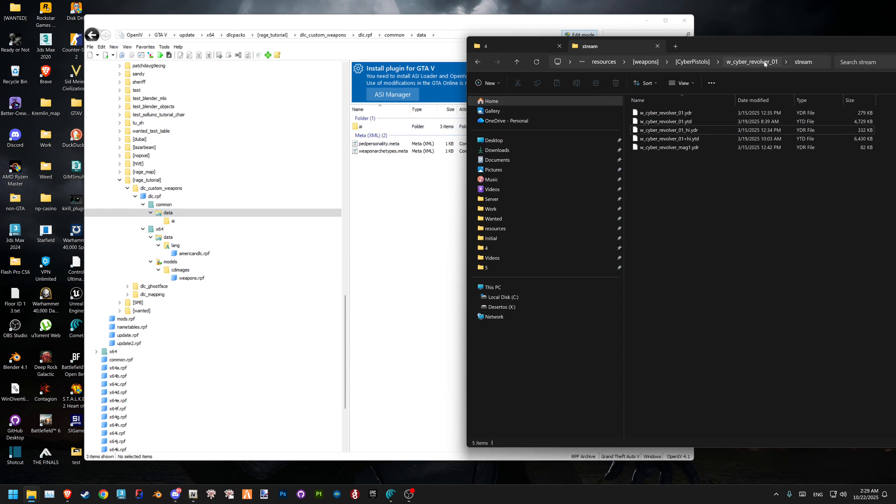
click(764, 62)
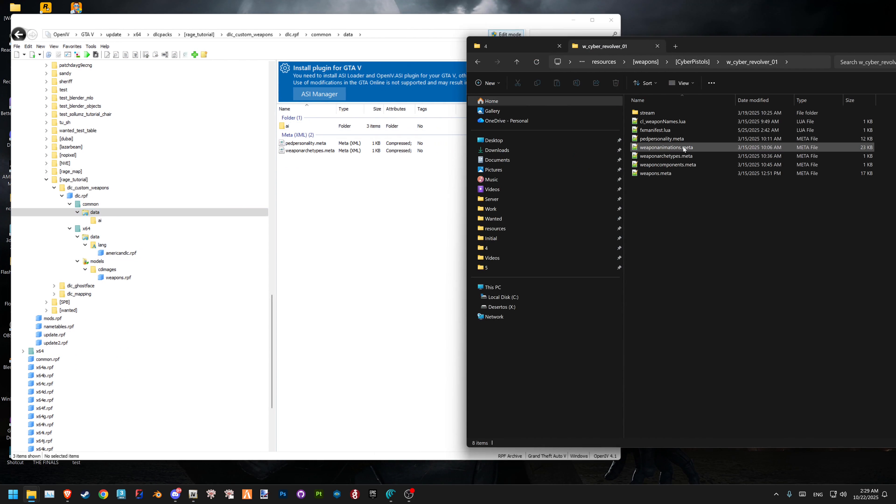
click(663, 139)
ctrl+click(674, 157)
drag(675, 157, 365, 211)
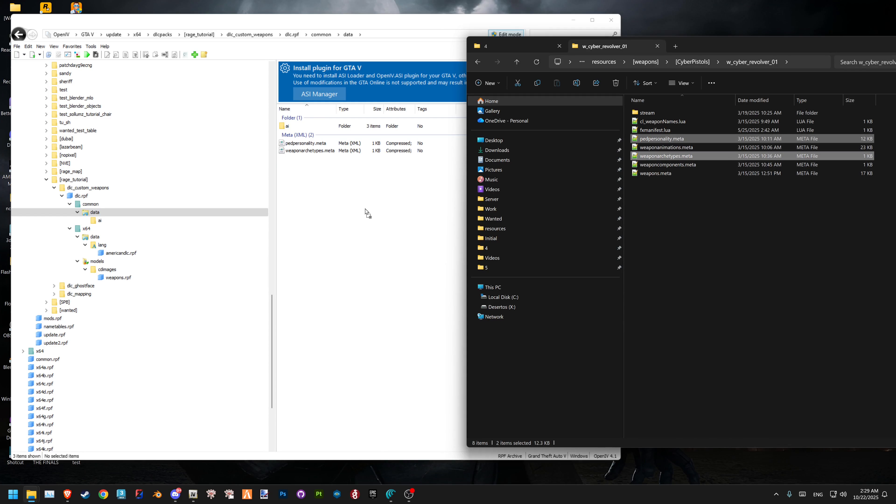
Open the ai folder and pick out weapons.meta, weaponcomponents.meta and weaponanimations.meta in w_cyber_revolver_01 as its matching files
click(288, 126)
double_click(287, 125)
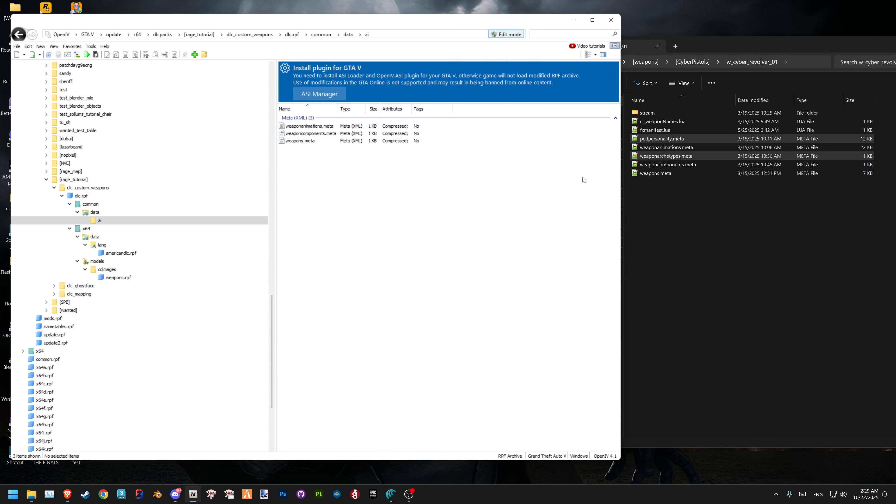
click(673, 173)
ctrl+click(672, 165)
ctrl+click(667, 147)
drag(667, 148, 682, 228)
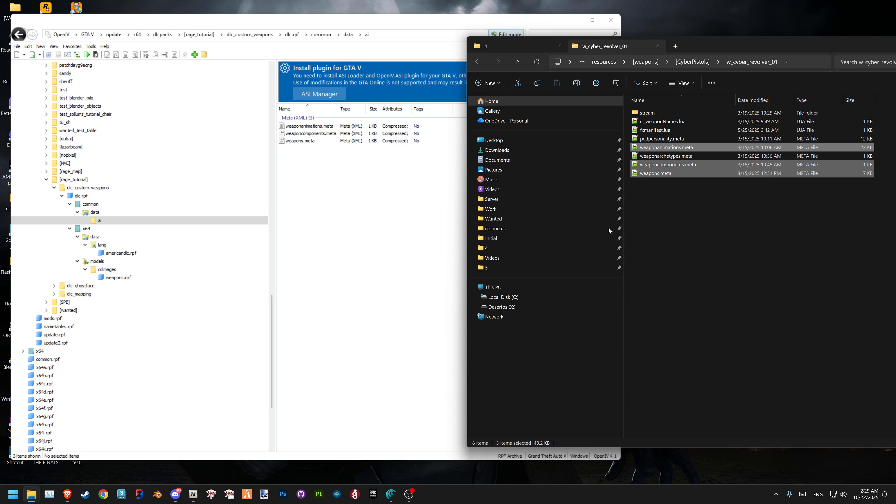
Rename weapons.meta in the ai folder to weapons_revolver.meta
click(303, 141)
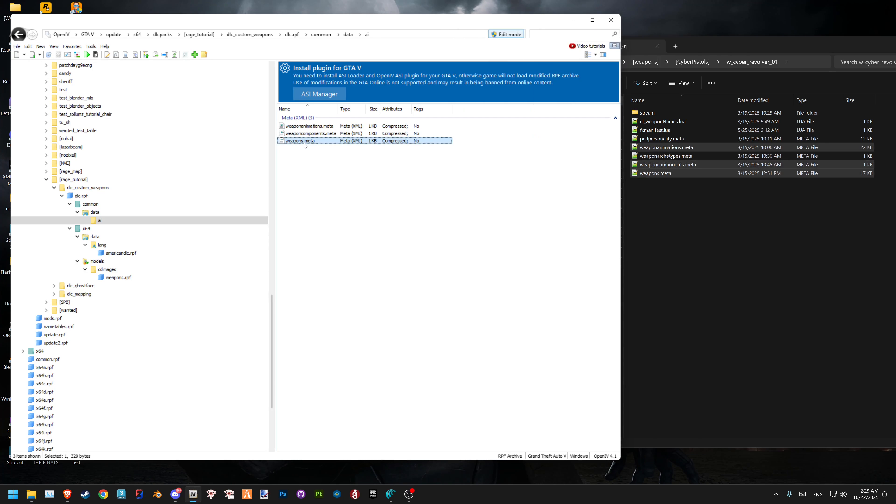
click(302, 141)
key(Right)
text(_)
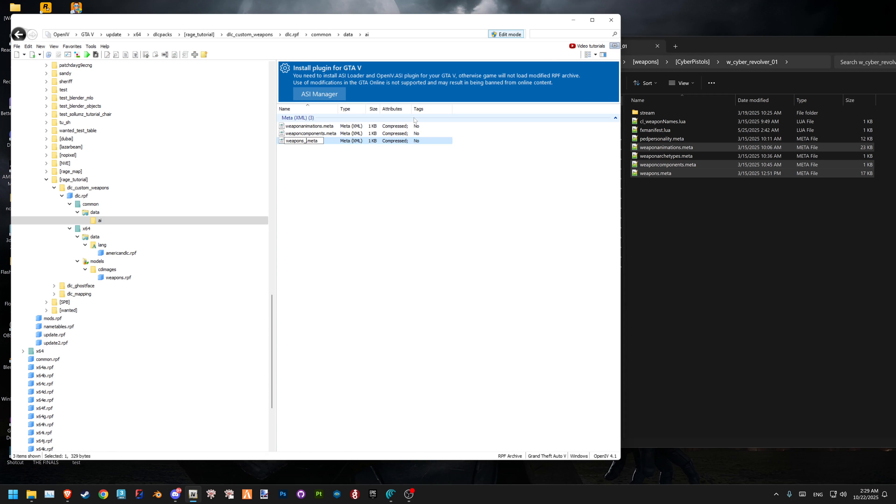
text(revolver)
key(Return)
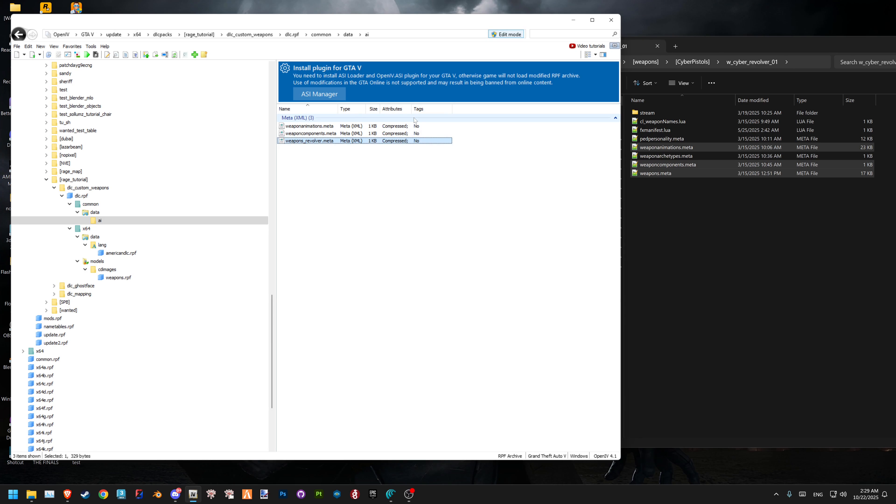
Open content.xml at the root of the custom weapons dlc.rpf for editing and search it for weapons.meta
click(83, 194)
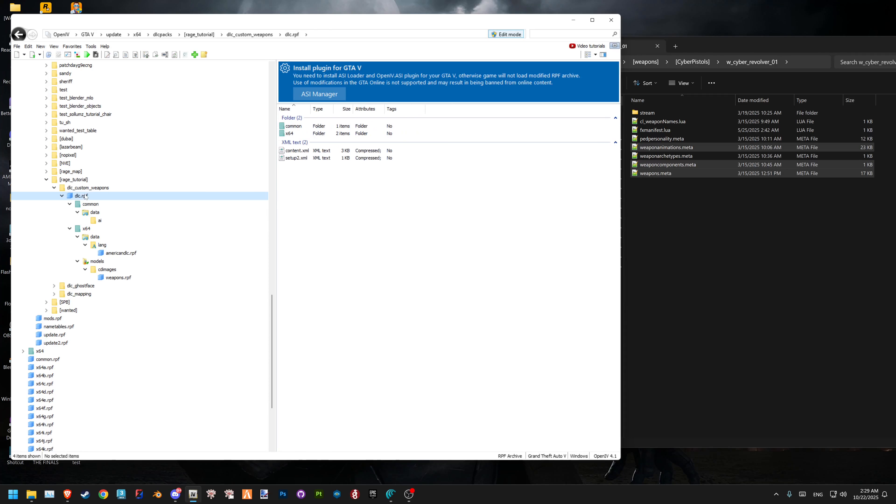
right_click(341, 151)
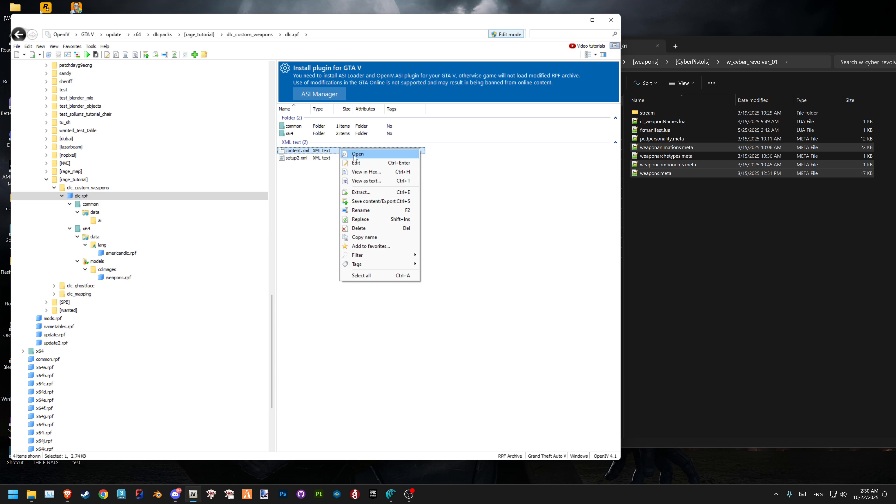
click(358, 163)
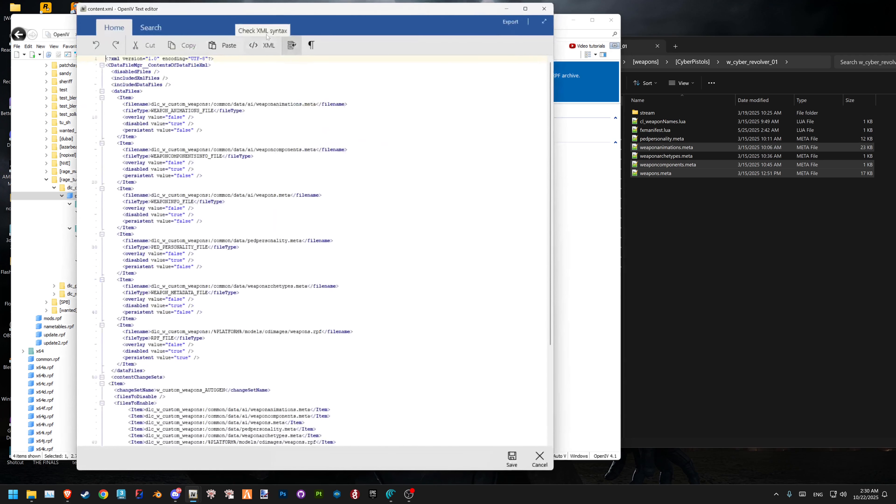
click(148, 26)
text(weapons.meta)
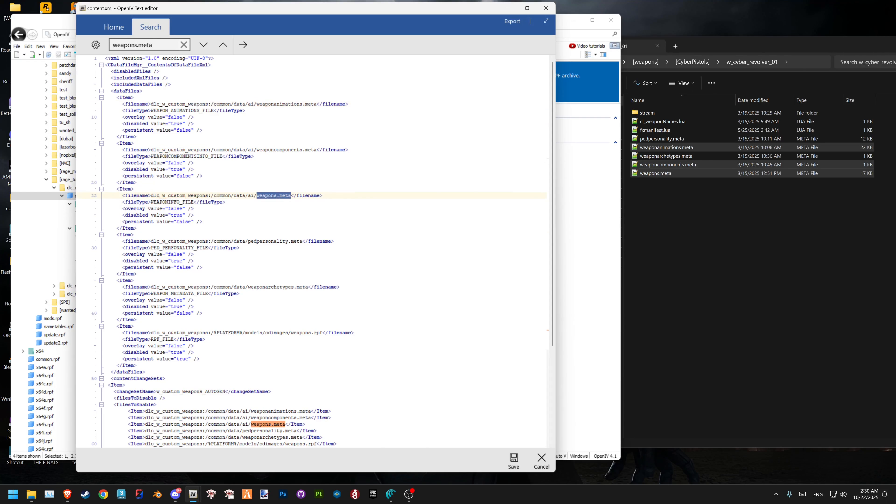
Change the file name in the WEAPONINFO_FILE item's path to weapons_revoler.meta
click(277, 195)
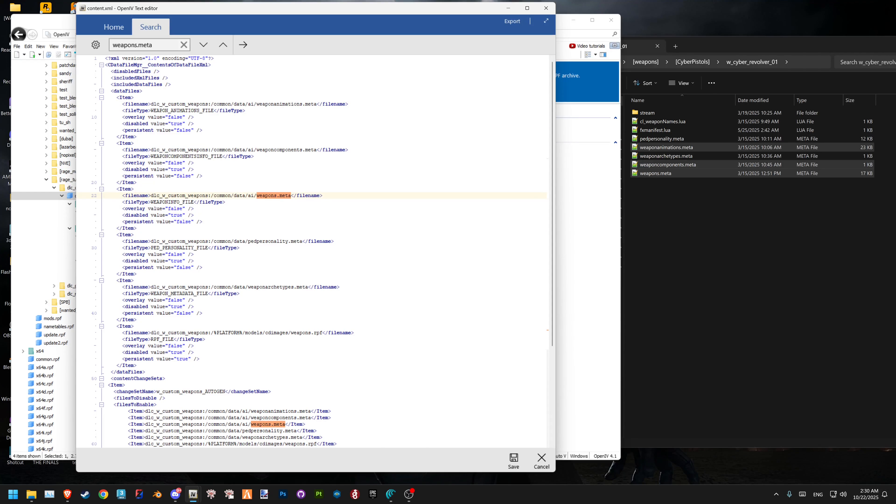
text(_reolver)
key(BackSpace)
key(BackSpace)
key(BackSpace)
key(BackSpace)
key(BackSpace)
text(voler)
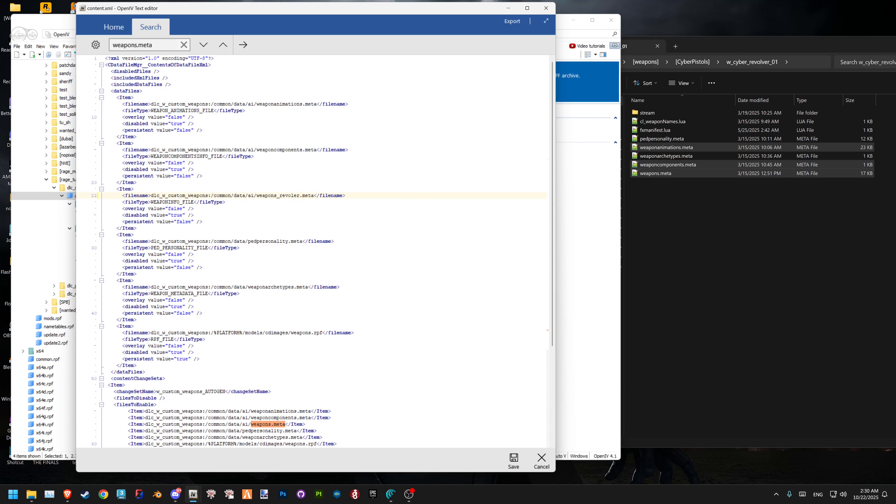
Change the weapons.meta path in the filesToEnable list to weapons_revolver.meta
click(268, 424)
scroll(318, 247, down, 3)
text(_revol)
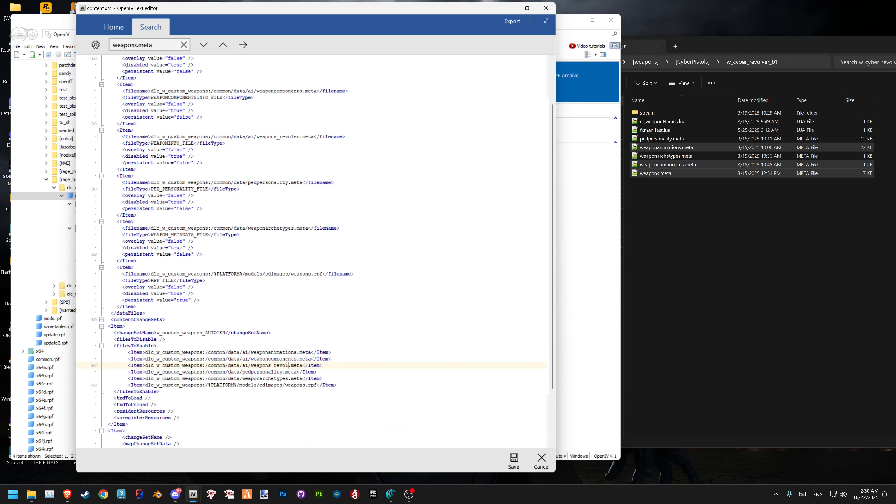
text(ver)
scroll(317, 247, up, 3)
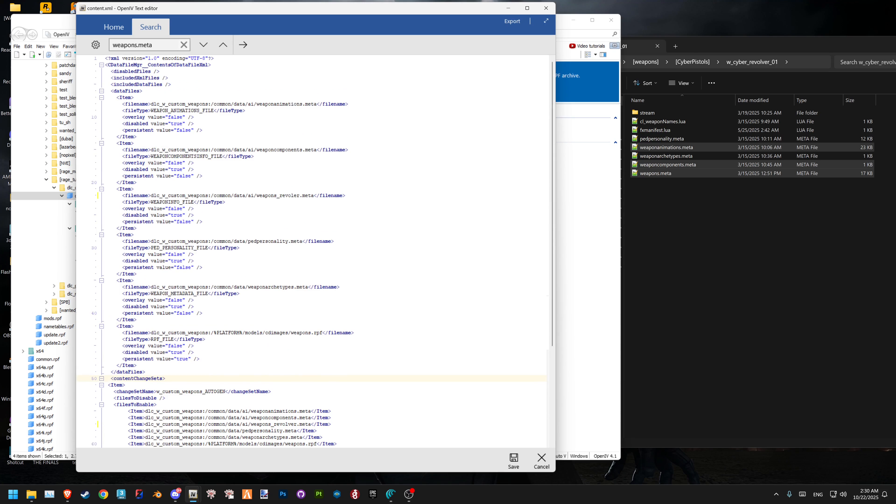
Review the weapon meta file entries under dataFiles in content.xml and save the file
shift+click(79, 111)
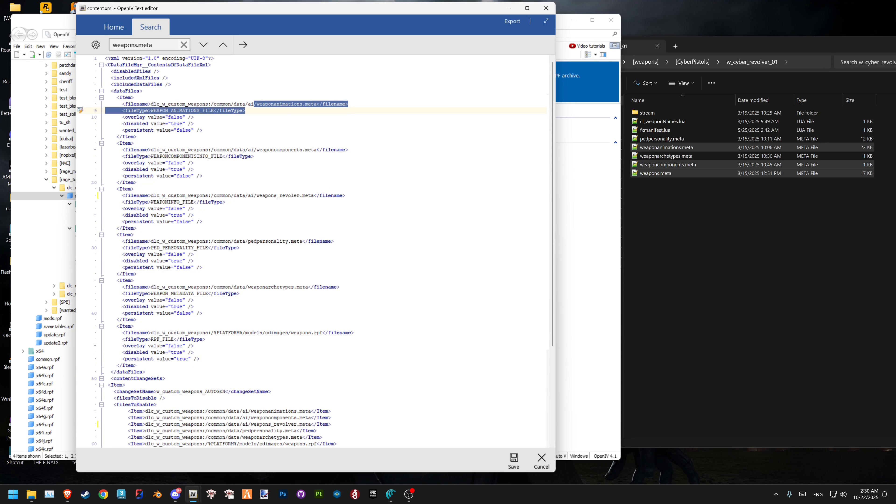
double_click(278, 149)
double_click(278, 195)
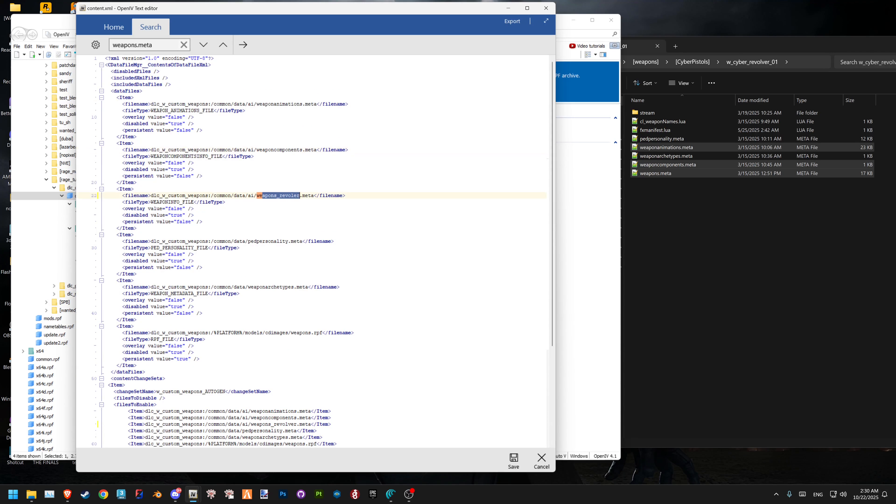
drag(151, 195, 288, 195)
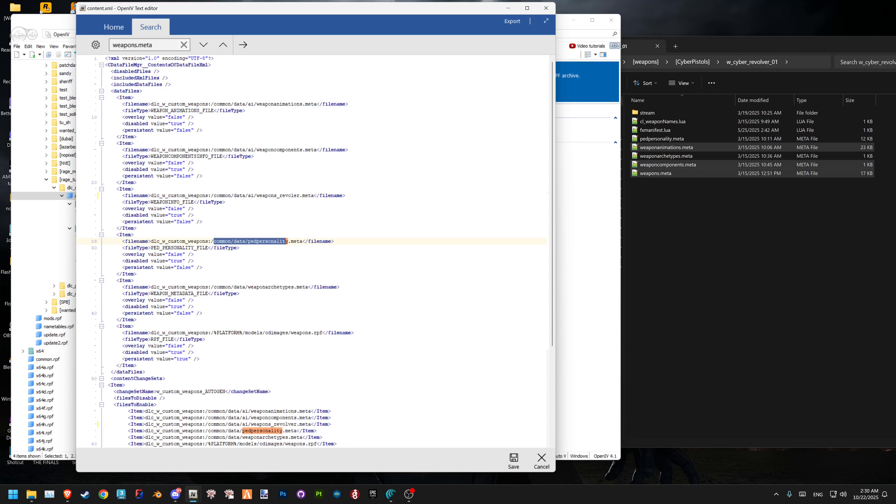
click(274, 287)
scroll(312, 250, down, 3)
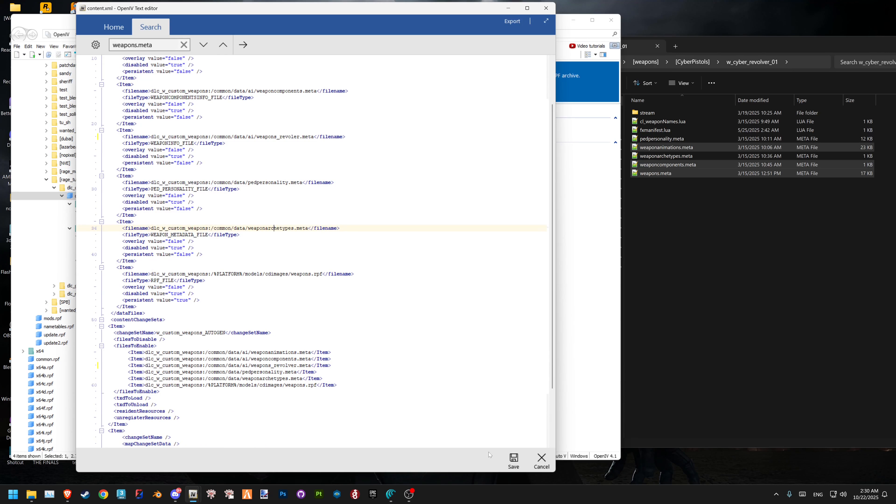
click(513, 461)
Return to the [rage_tutorial] folder listing, select dlc_custom_weapons and show the desktop
click(86, 181)
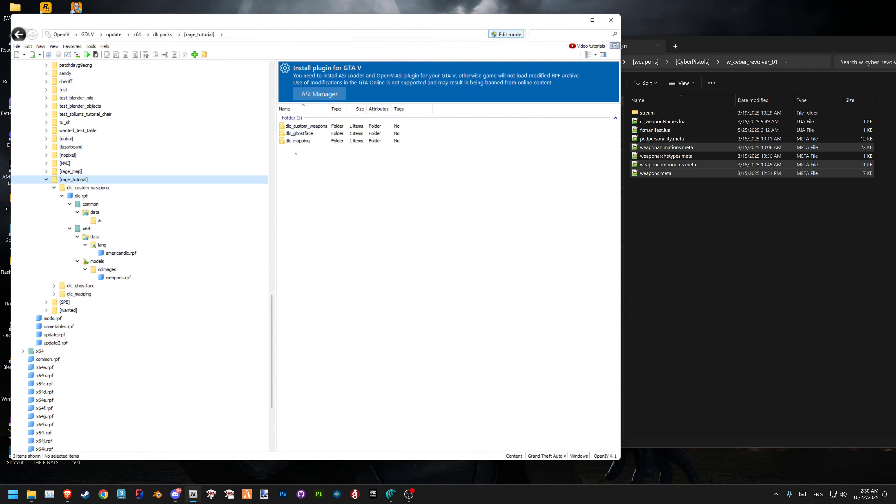
click(306, 126)
key(alt+Tab)
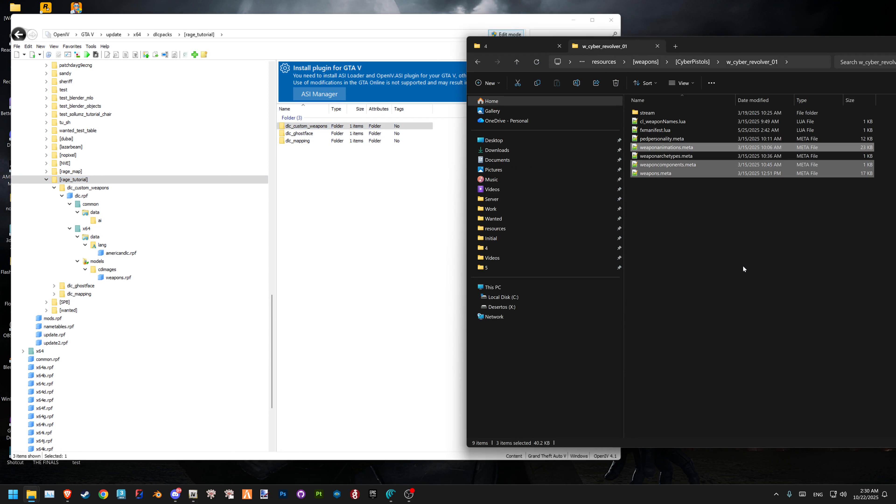
key(super+d)
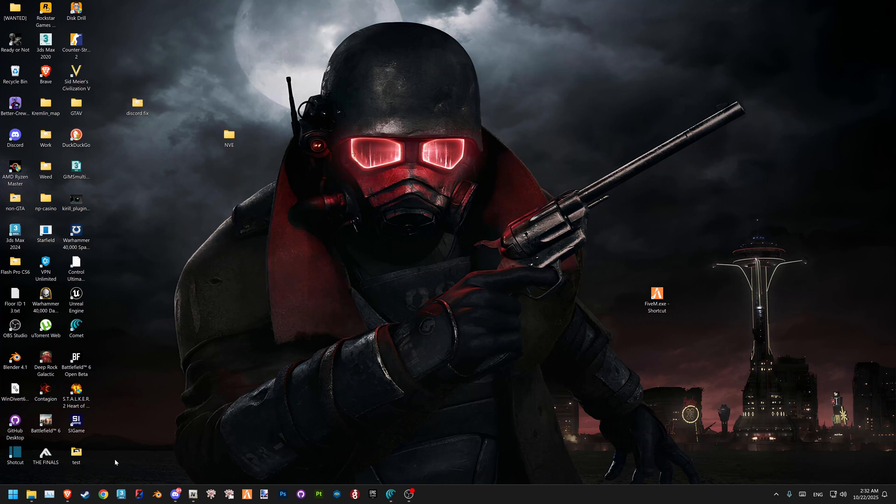
Switch to the Brave browser, look through the [Addon Ped] Ballerina page's description and screenshots, and return to the desktop
click(68, 494)
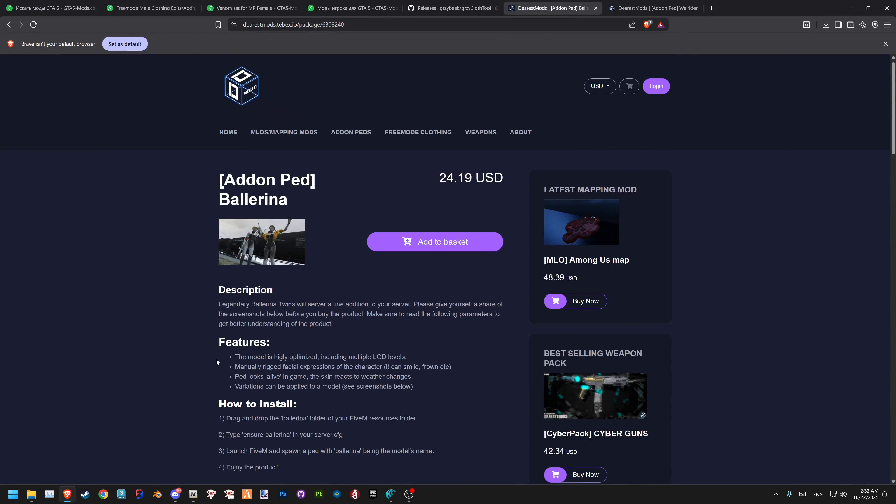
scroll(217, 358, down, 7)
scroll(216, 358, down, 15)
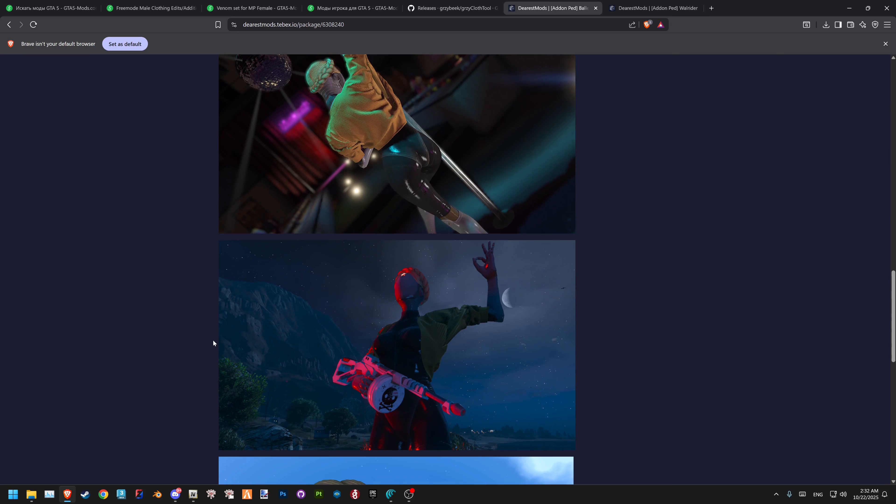
scroll(212, 332, down, 4)
scroll(245, 321, down, 6)
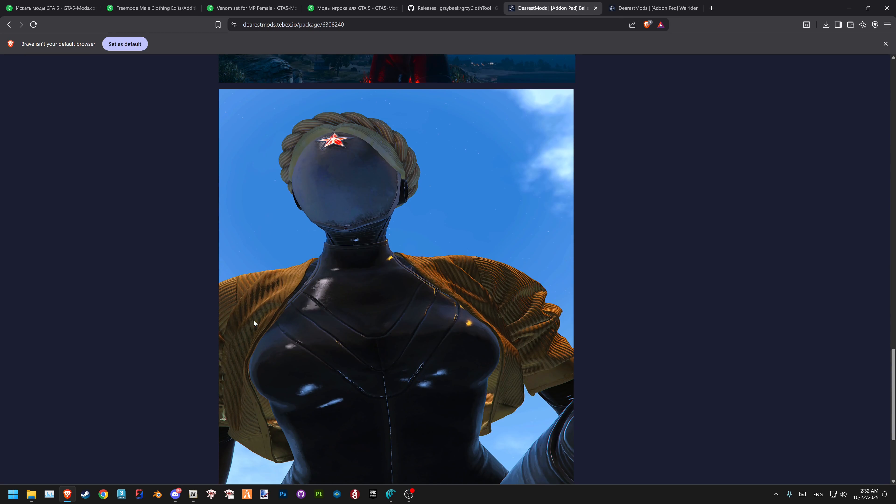
scroll(255, 322, down, 3)
key(super+d)
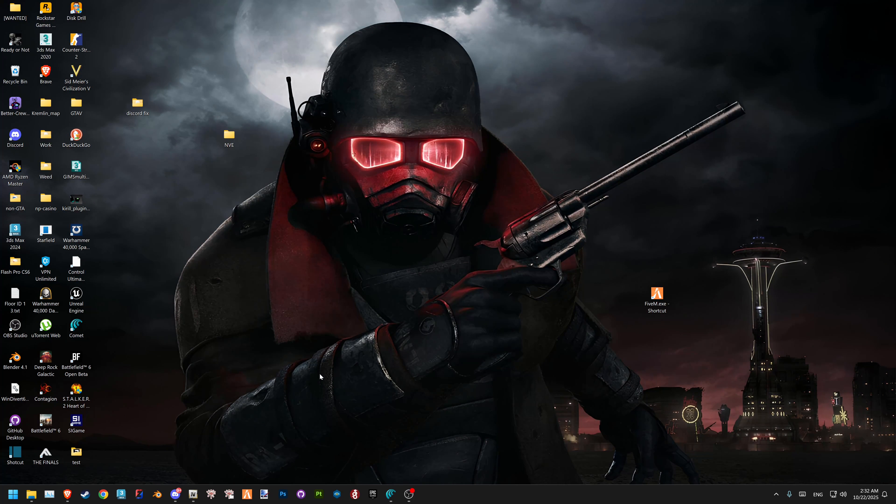
Switch to OpenIV and open the common/data folder inside the dlc.rpf of dlc_ghostface
click(199, 492)
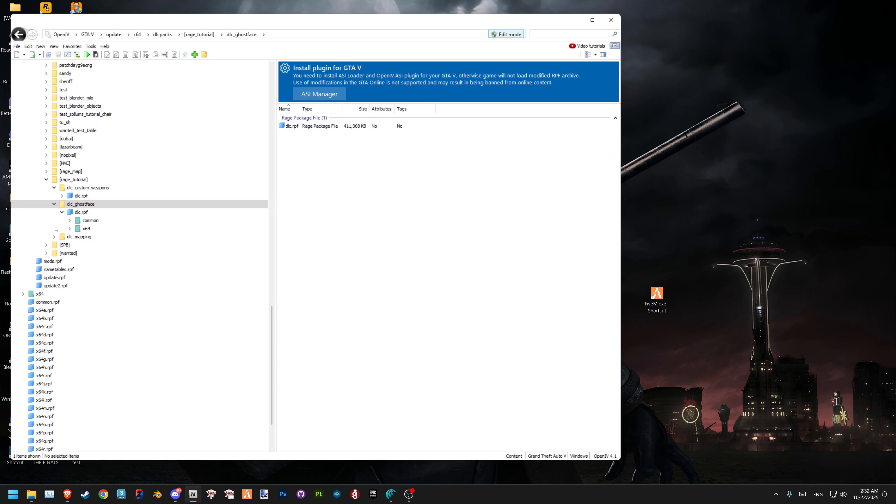
click(80, 204)
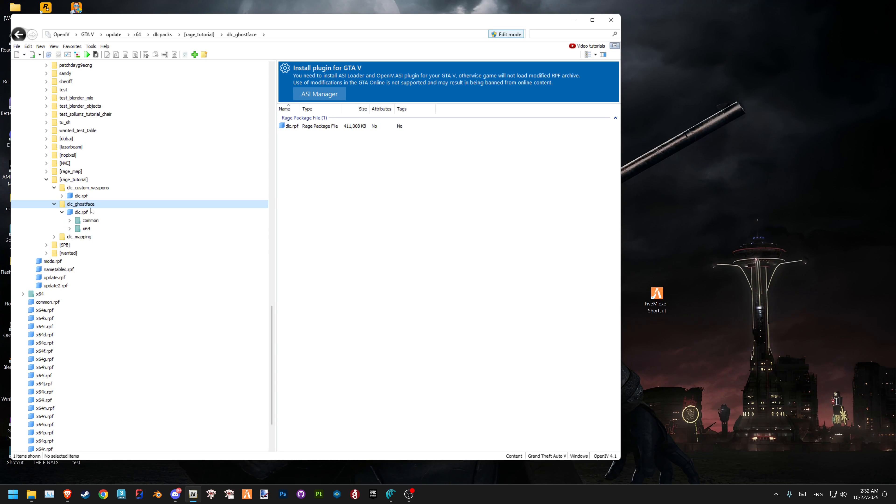
click(69, 220)
click(94, 229)
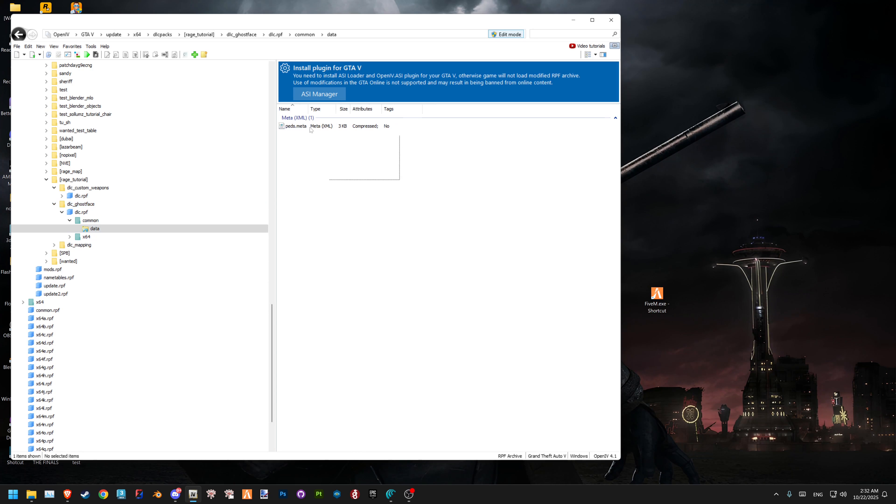
Open peds.meta from the ghostface resource folder in Notepad++, review the ped's Item block and close the file
mouse_move(35, 492)
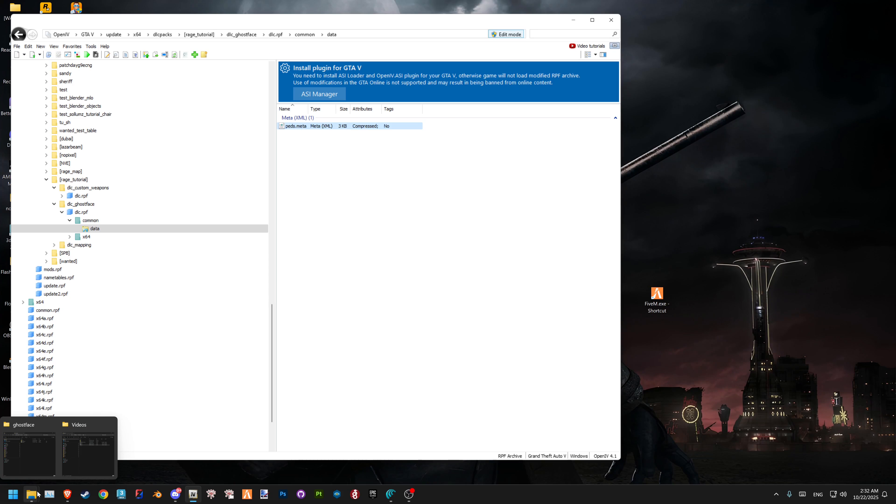
click(31, 448)
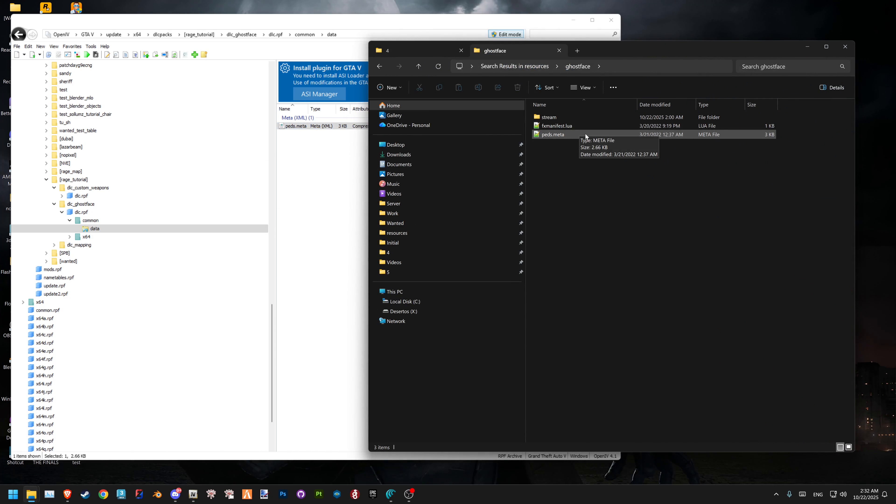
drag(598, 48, 651, 34)
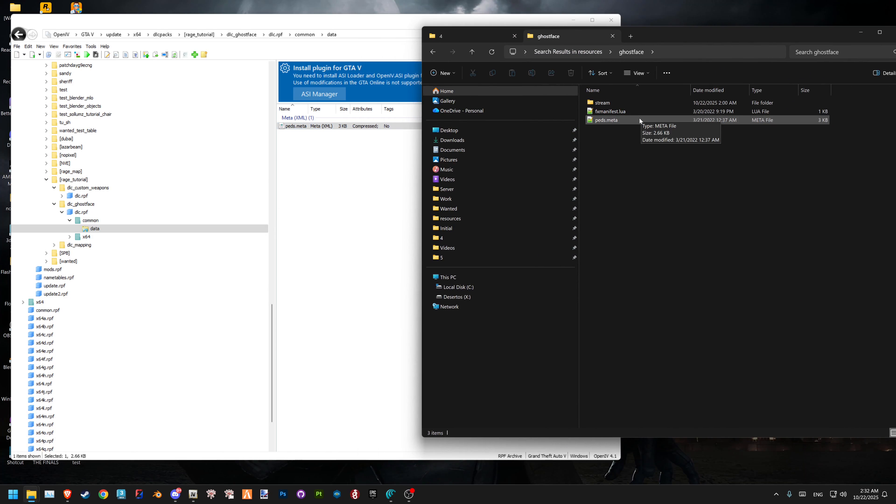
double_click(639, 119)
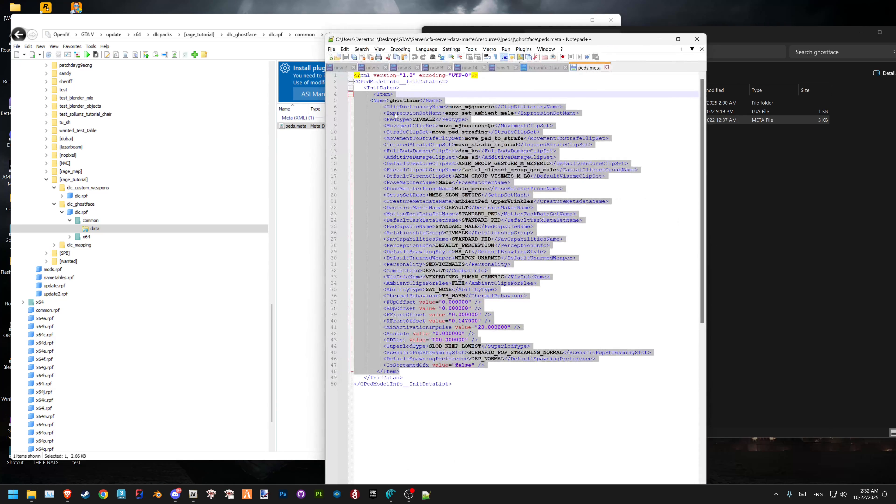
drag(371, 101, 487, 365)
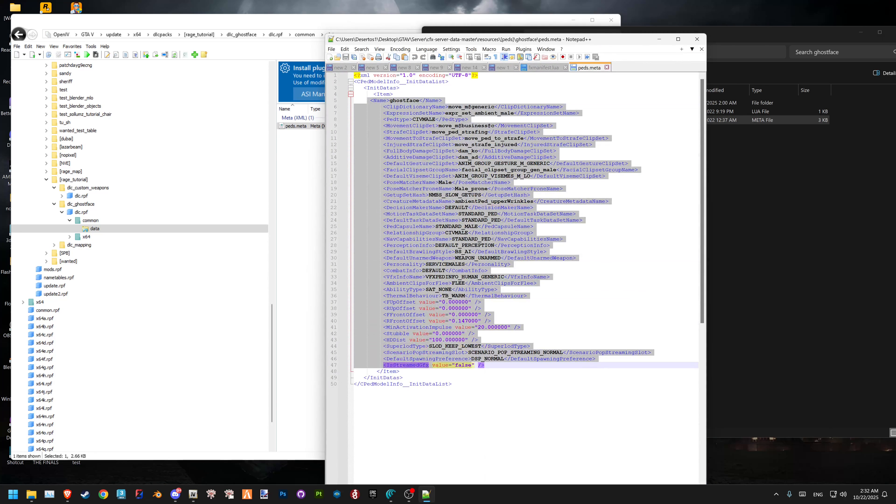
click(423, 378)
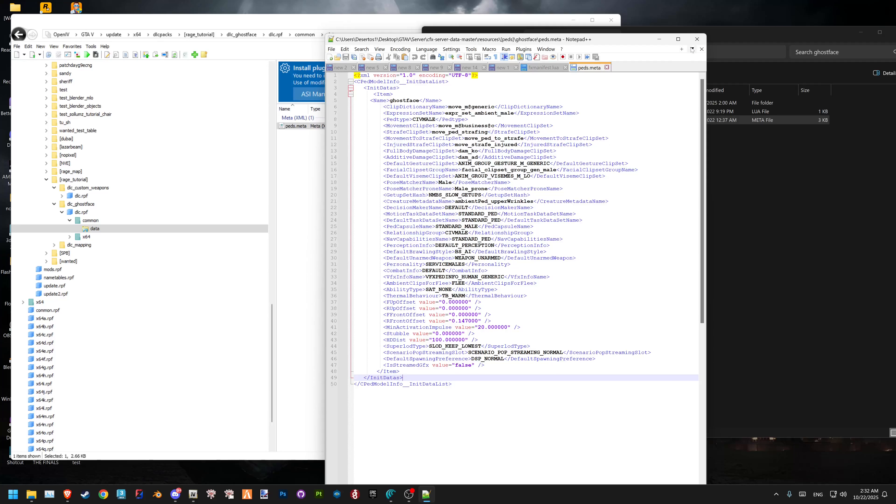
click(696, 41)
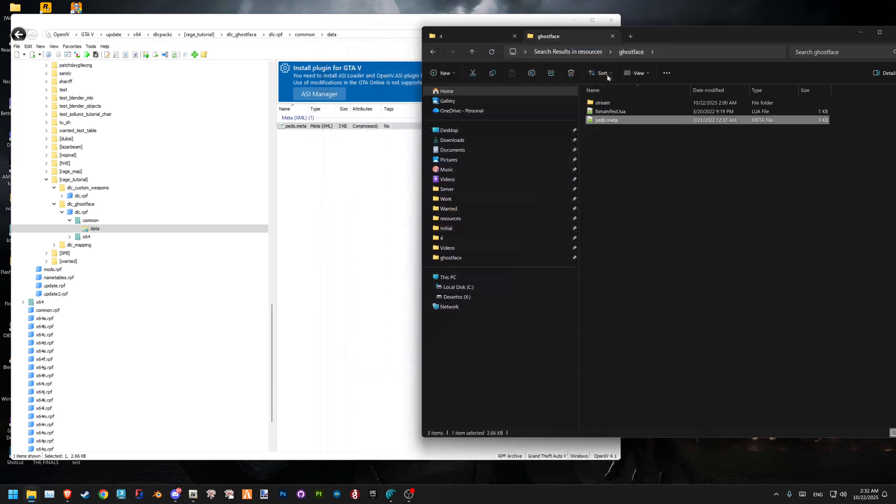
Add the Ghostface .ydd, .yft, .ymt and .ytd files from the resource's stream folder to x64/levels/gta5/ghostface.rpf in dlc_ghostface
click(348, 232)
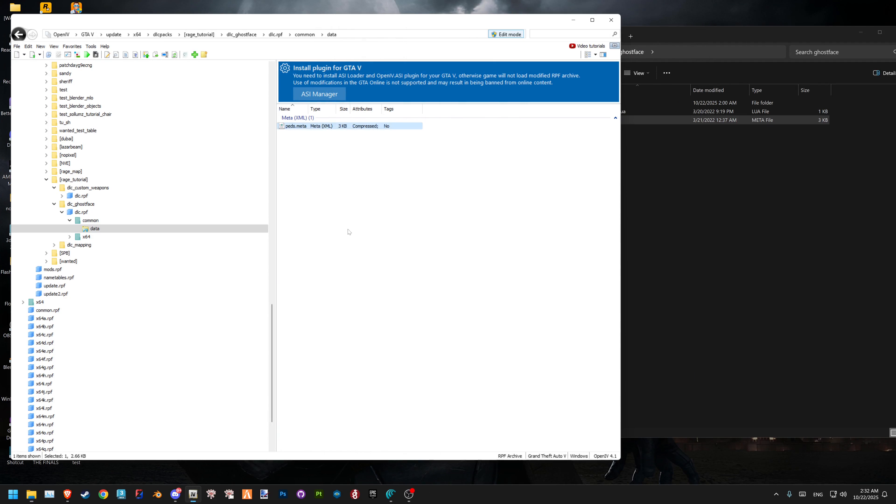
click(70, 237)
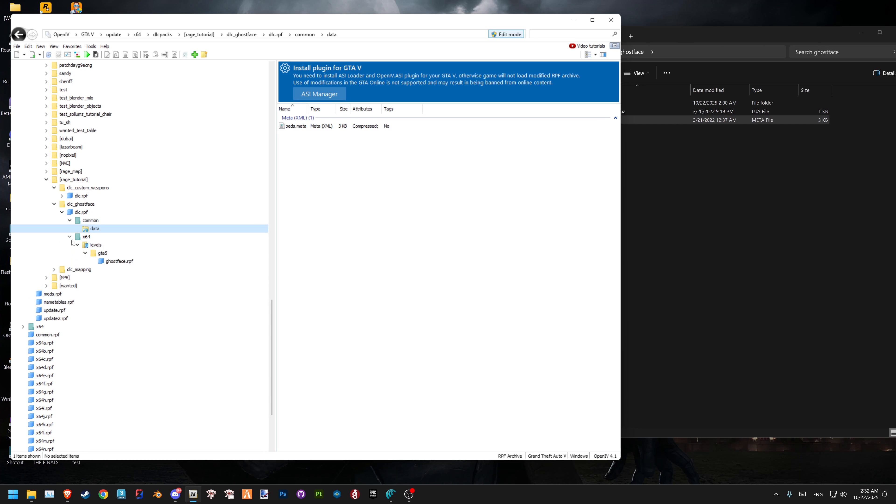
key(Down)
key(Down)
key(Down)
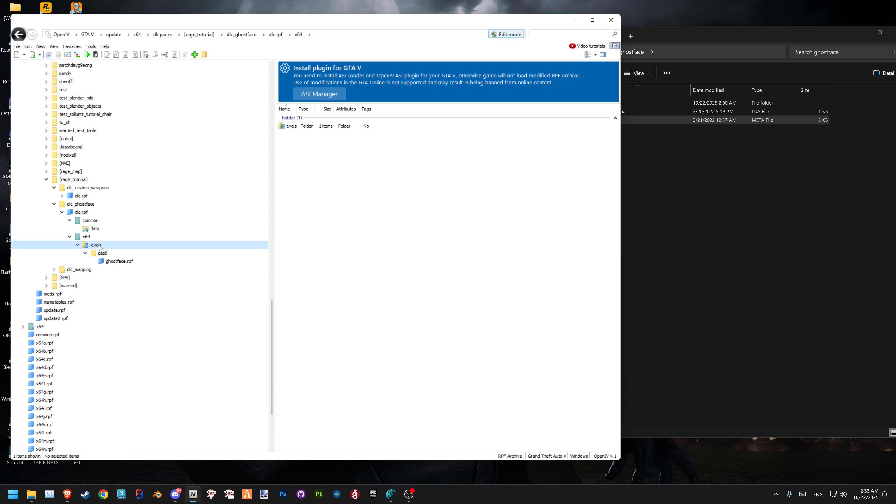
key(Down)
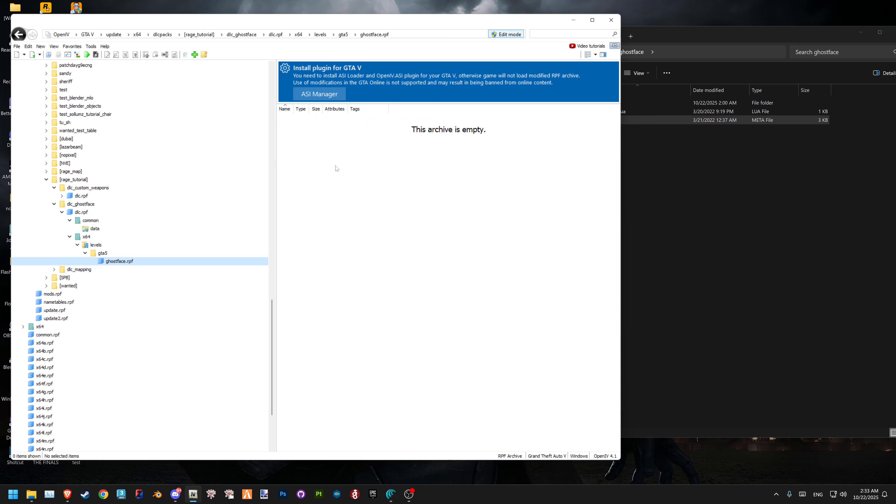
click(787, 193)
double_click(633, 102)
drag(667, 230, 652, 106)
drag(621, 120, 339, 231)
click(340, 231)
Preview Ghostface.ydd in the model viewer with all its components checked, and close the viewer
double_click(300, 126)
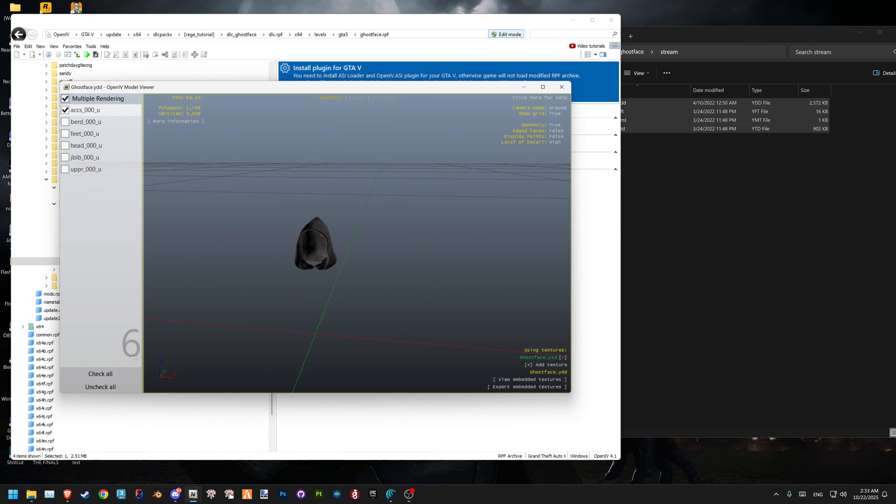
scroll(278, 296, up, 3)
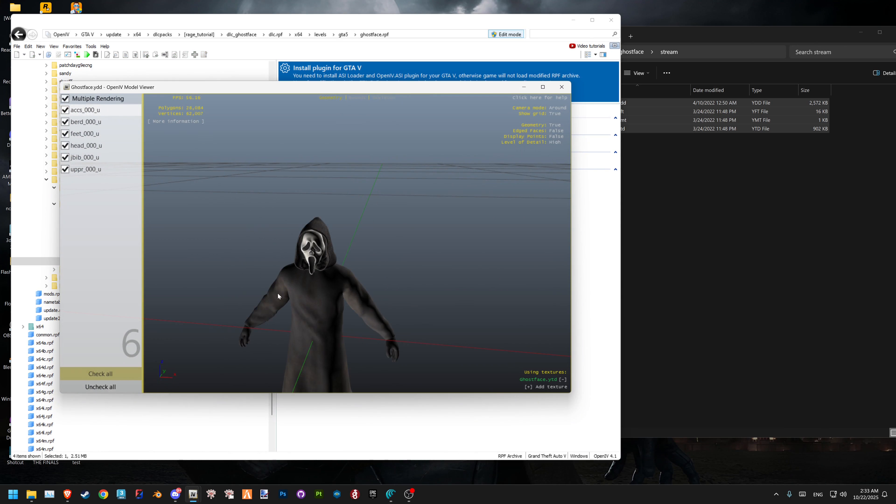
click(554, 142)
click(566, 92)
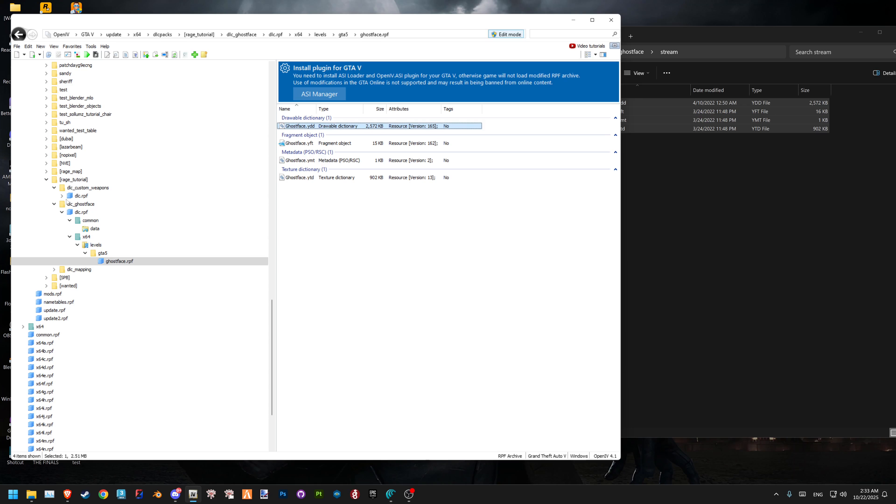
Open content.xml in the dlc_ghostface dlc.rpf, review the peds.meta, ghostface.rpf and changeSetName entries, and close it without editing
click(85, 211)
right_click(296, 150)
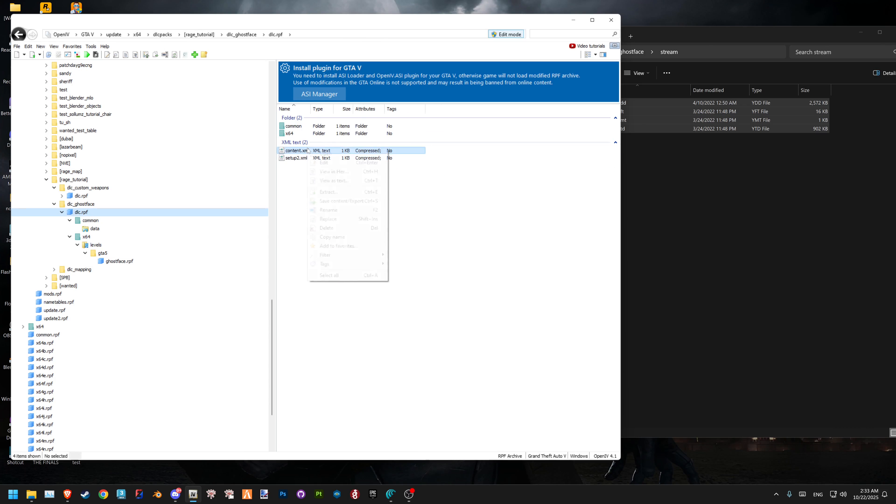
click(317, 202)
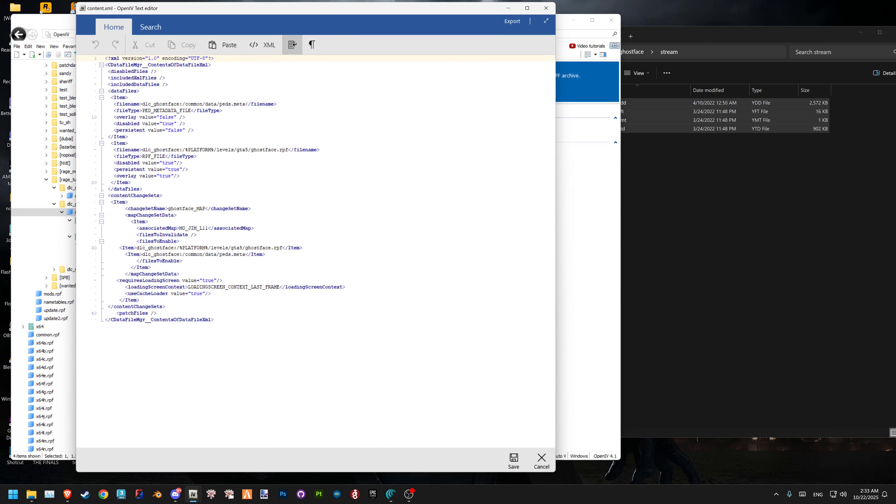
drag(234, 9, 486, 43)
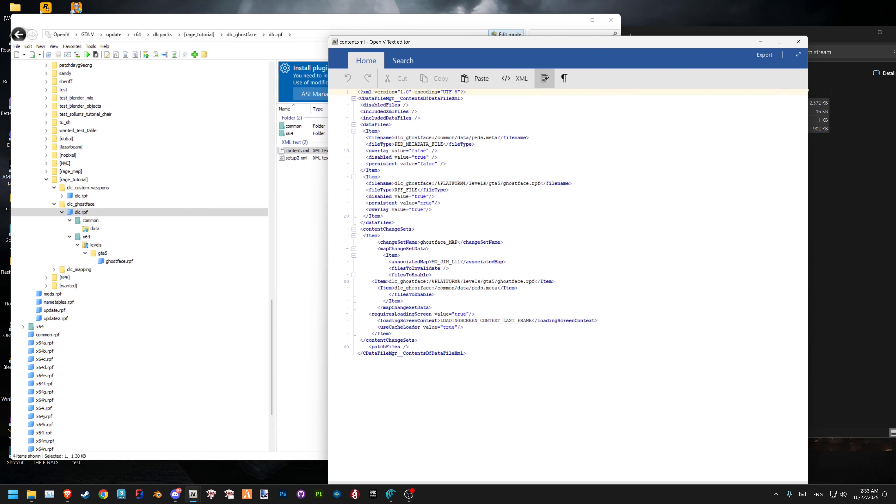
drag(497, 137, 397, 137)
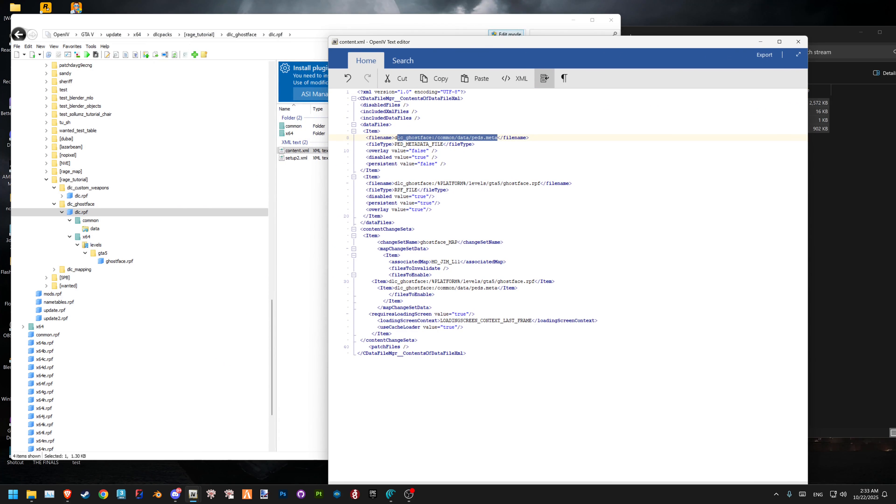
drag(540, 183, 506, 183)
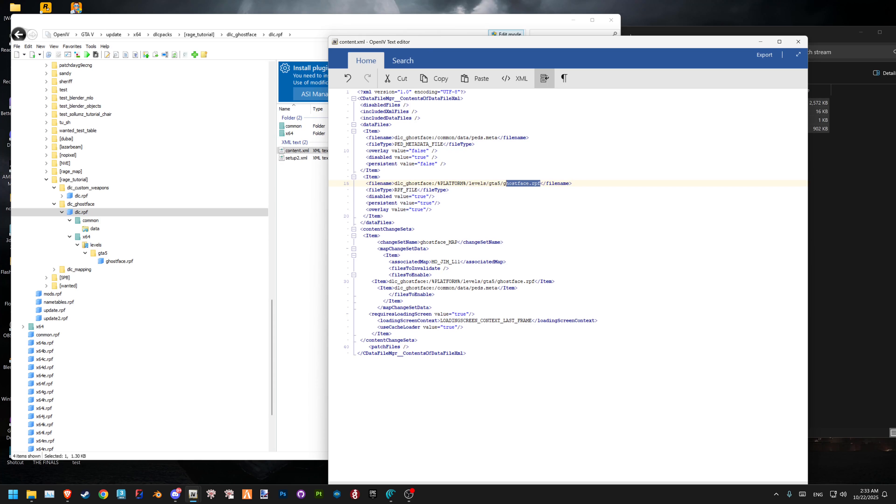
drag(357, 281, 377, 287)
click(503, 242)
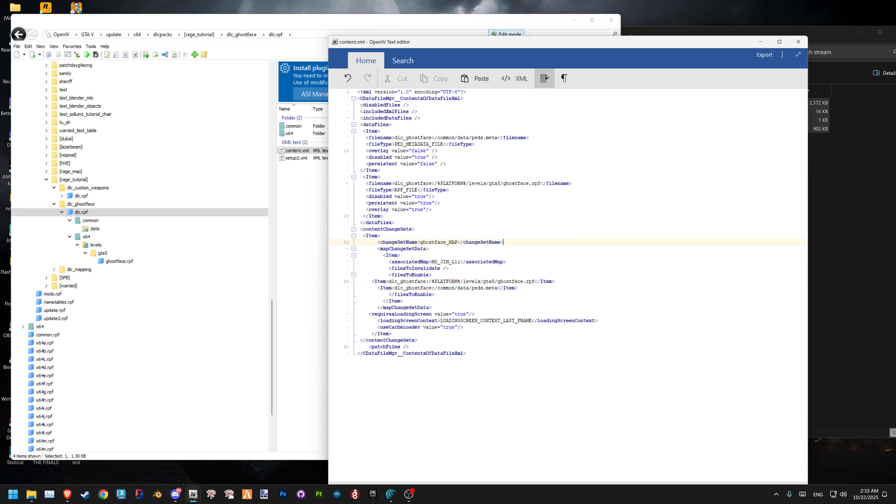
click(798, 41)
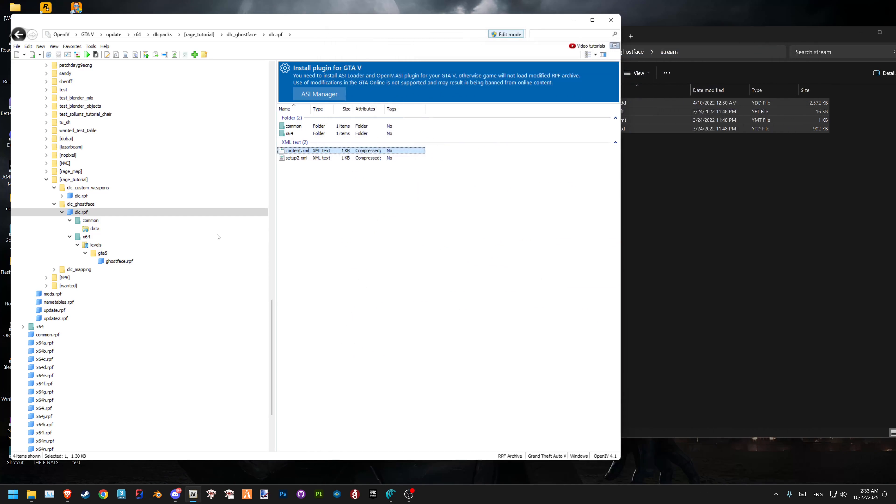
Review the model files in ghostface.rpf and the peds.meta file in common/data of dlc_ghostface
click(119, 261)
drag(311, 20, 277, 19)
drag(359, 244, 280, 63)
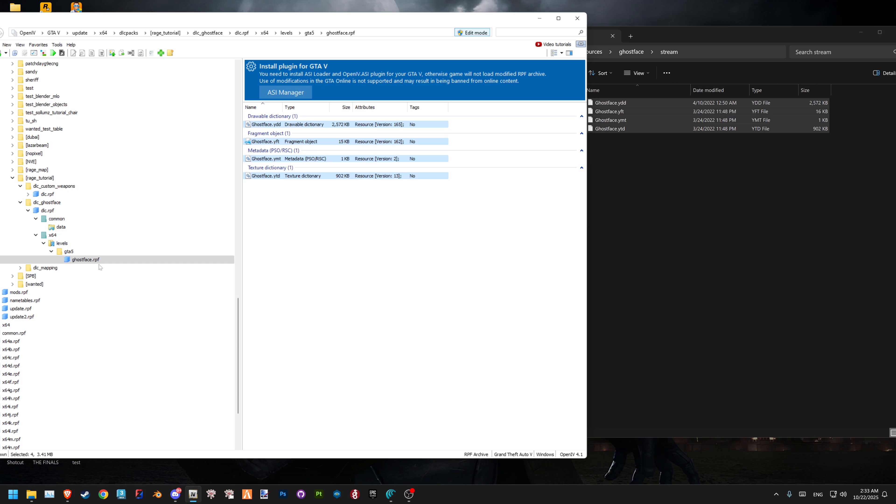
click(61, 227)
click(268, 124)
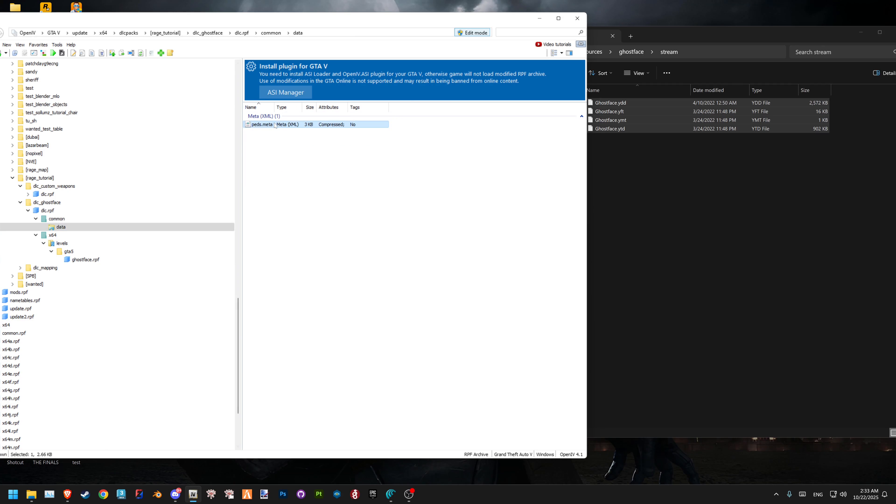
Look over the Freemode Male, Venom set and GTA VI clothing mod pages in Brave, and bring up their three downloaded archives
key(super+d)
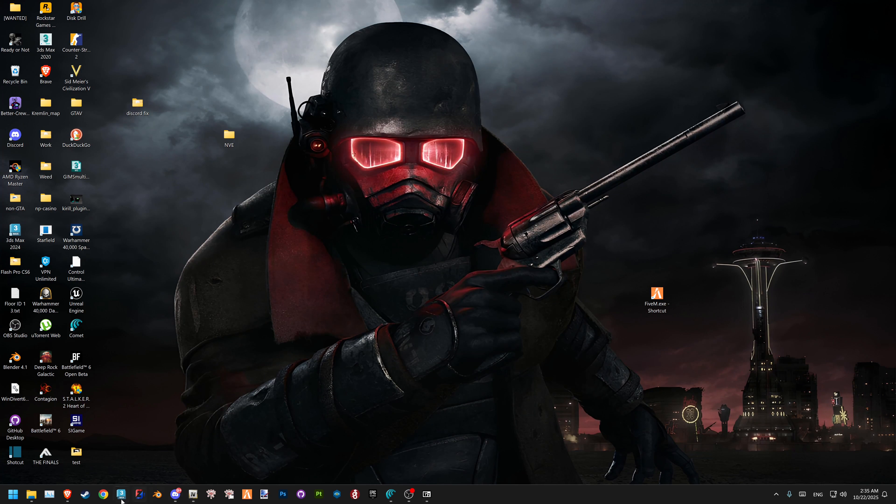
click(67, 494)
click(178, 4)
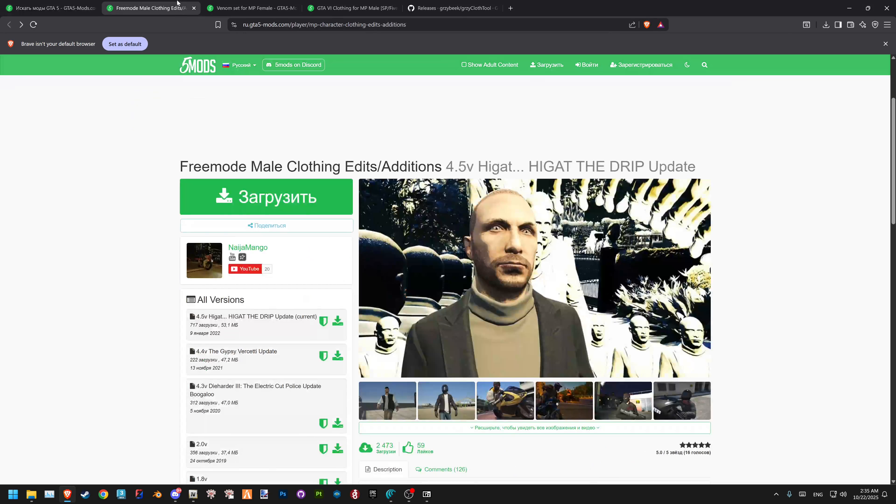
click(216, 5)
click(330, 3)
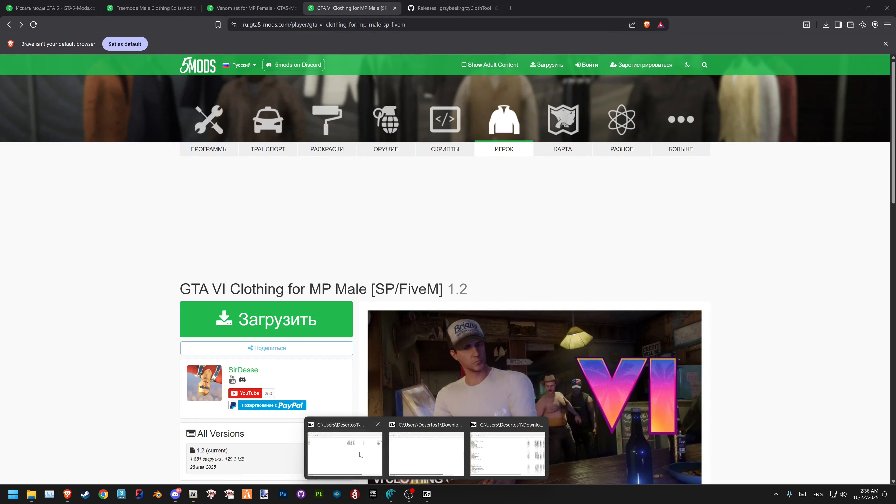
click(427, 494)
click(426, 494)
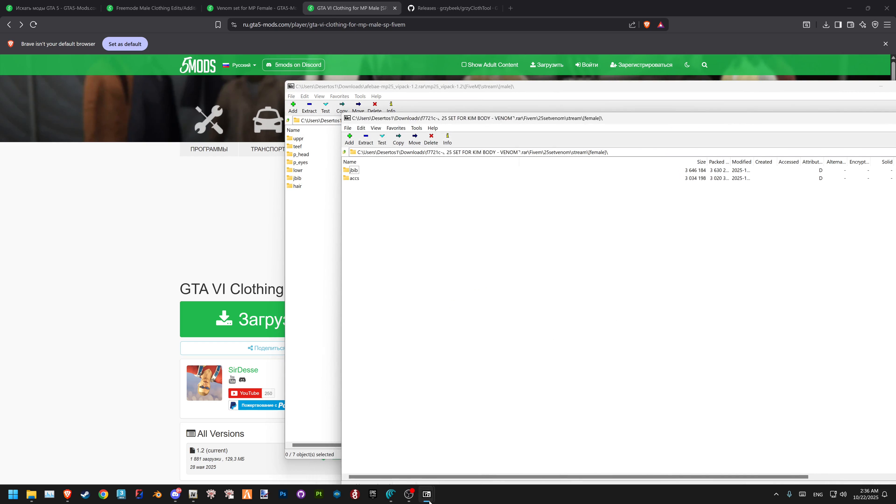
click(505, 448)
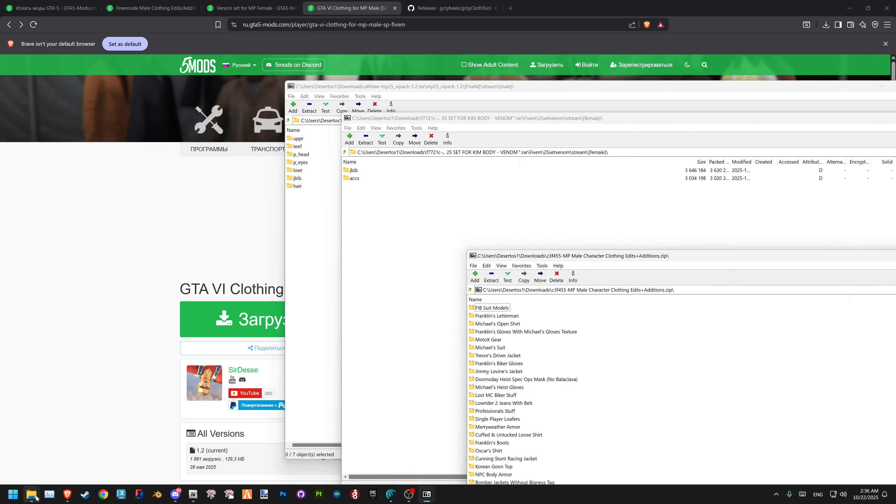
Create a folder named [male] in Desktop/Work/Progress/6
click(32, 432)
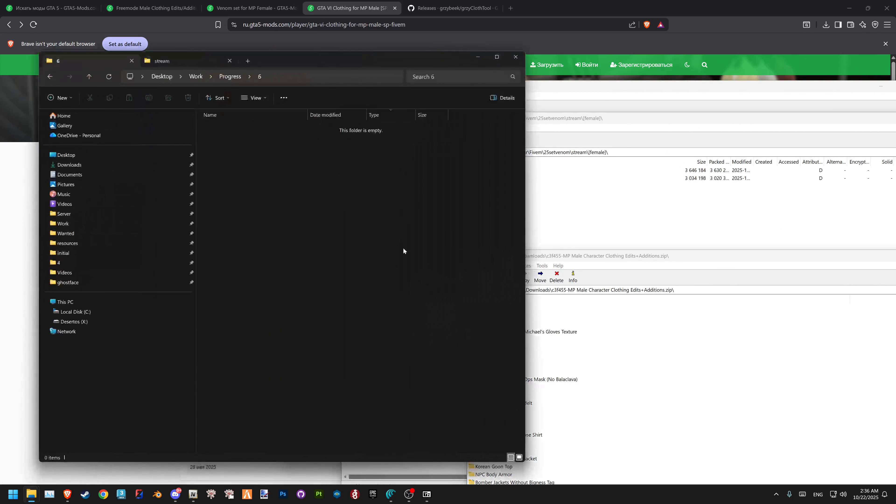
right_click(252, 166)
mouse_move(297, 234)
click(404, 234)
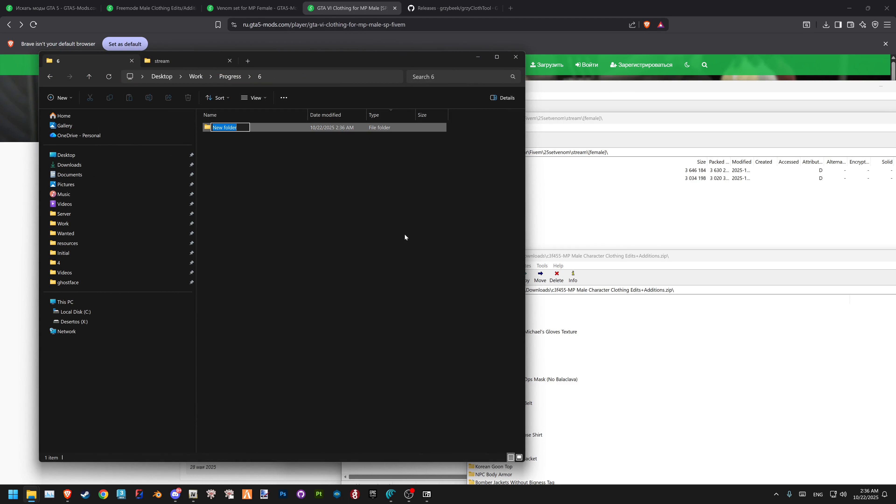
text([male])
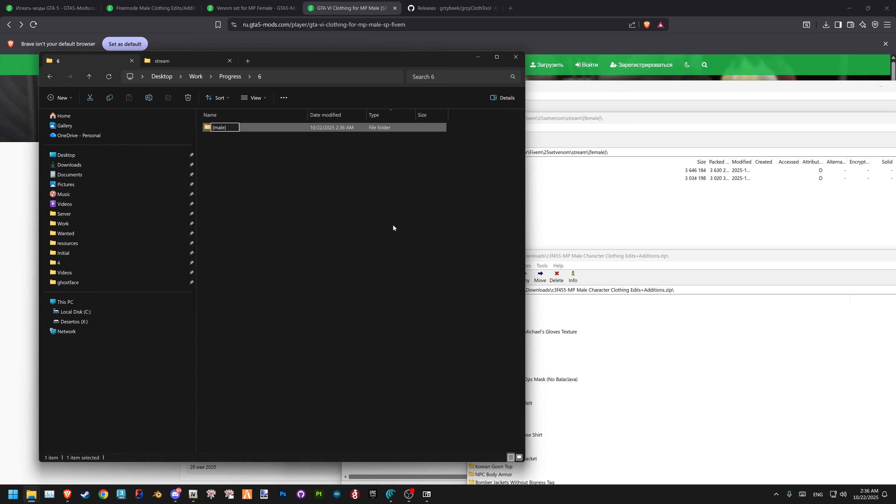
key(Return)
Create a second folder named [female] beside [male] in Desktop/Work/Progress/6
right_click(345, 199)
mouse_move(370, 260)
click(496, 264)
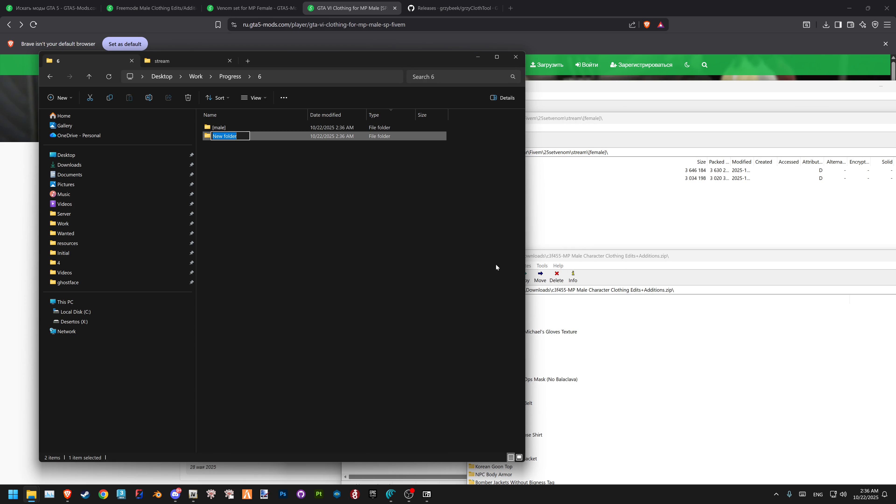
text([female])
key(Return)
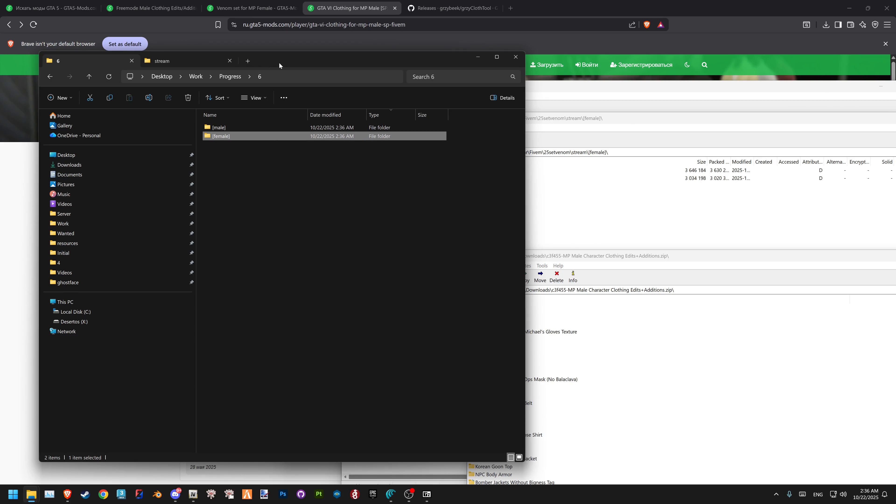
Compare the Venom set for MP Female, Freemode Male Clothing and GTA VI Clothing for MP Male pages to see which gender each fits
drag(278, 63, 241, 74)
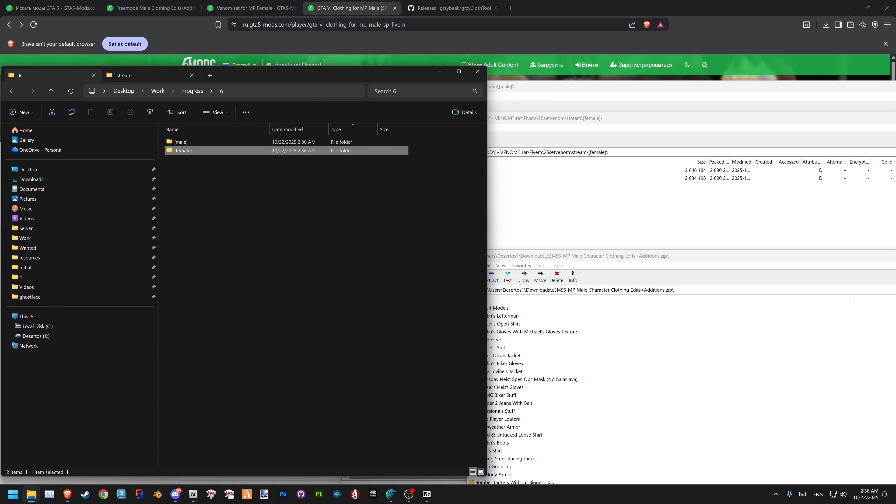
drag(550, 261, 543, 105)
click(251, 8)
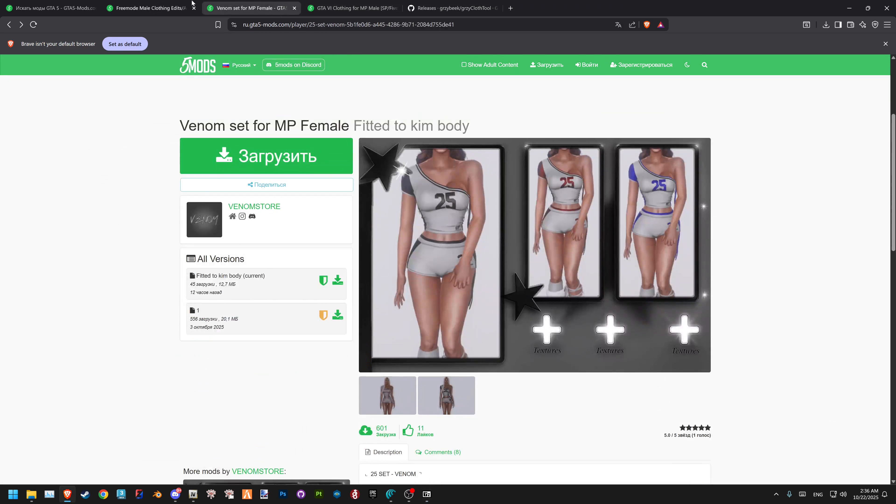
click(152, 8)
click(340, 4)
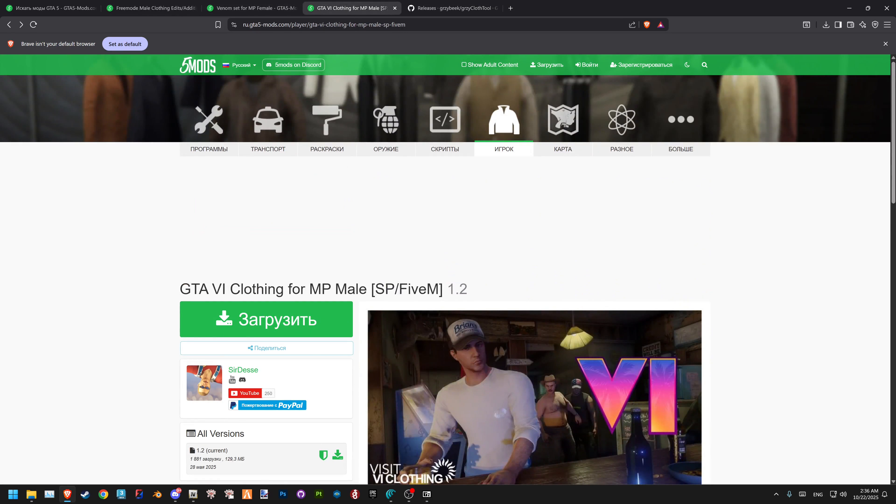
drag(268, 288, 371, 289)
click(107, 401)
Copy all component folders, from uppr to hair, out of the mp25_vipack-1.2 archive's stream/[male] folder into Progress/6/[male]
mouse_move(34, 494)
click(30, 449)
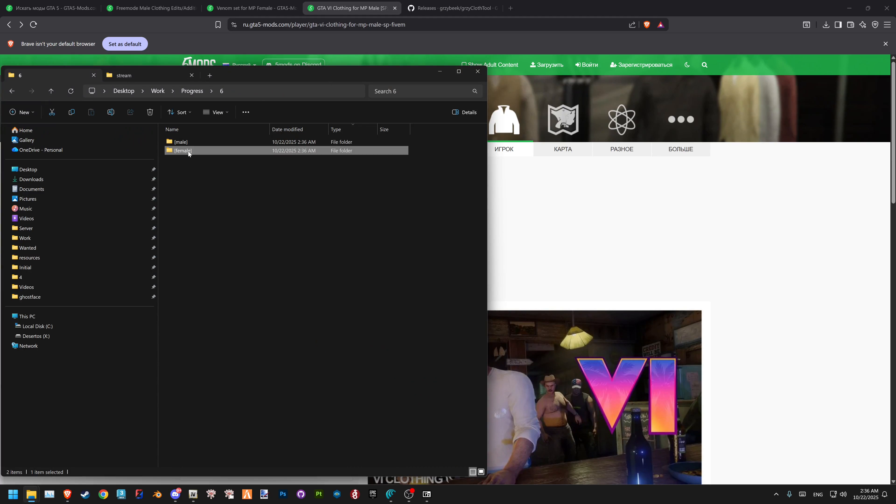
click(189, 142)
double_click(188, 143)
mouse_move(427, 494)
mouse_move(518, 457)
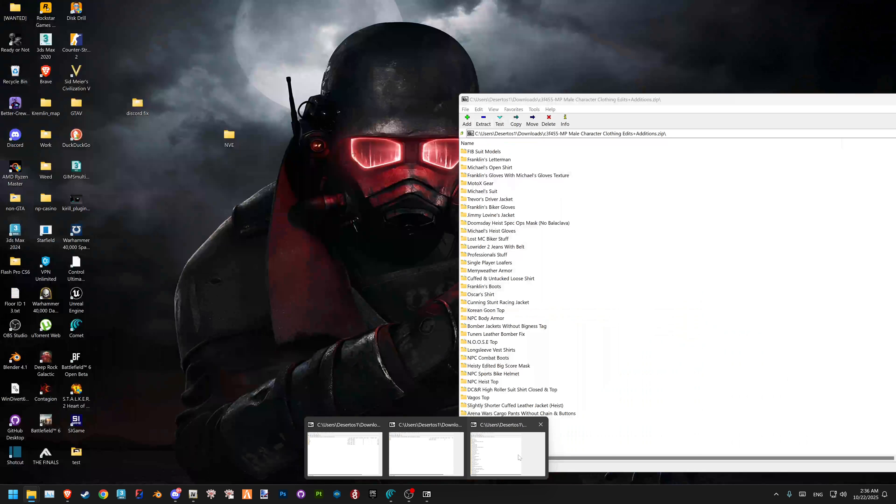
click(426, 455)
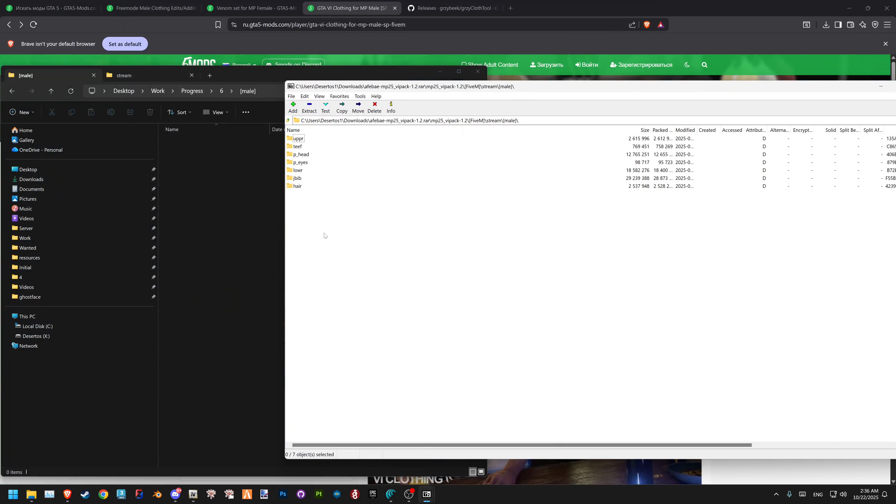
key(ctrl+a)
key(Return)
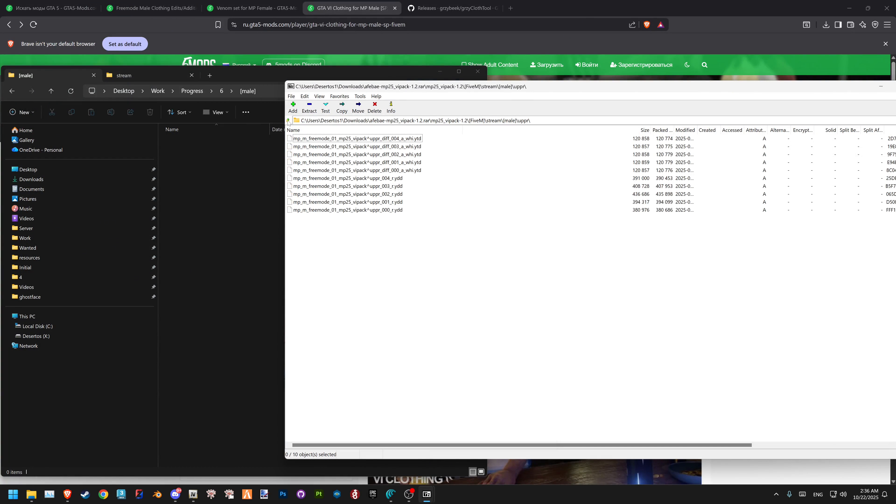
click(288, 120)
key(ctrl+a)
drag(298, 186, 224, 201)
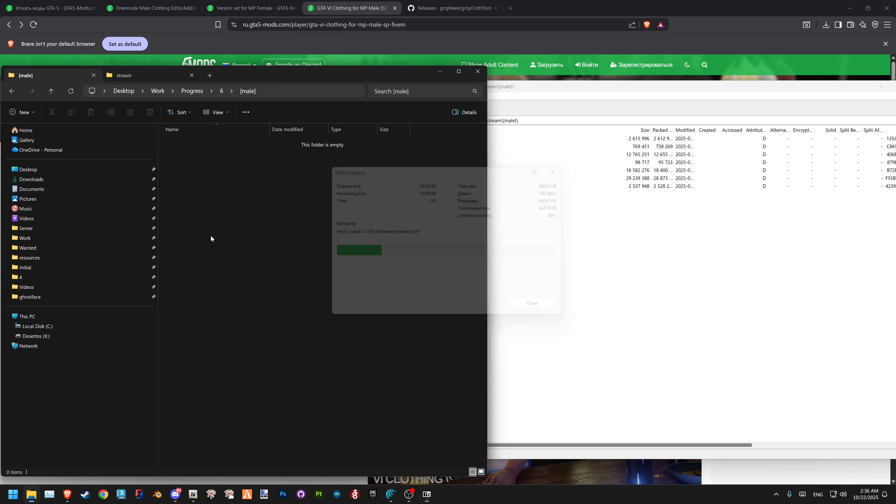
Review the files in the extracted p_head and lowr folders and the contents of the [FiveM] folder in the mp25_vipack-1.2 archive
double_click(200, 177)
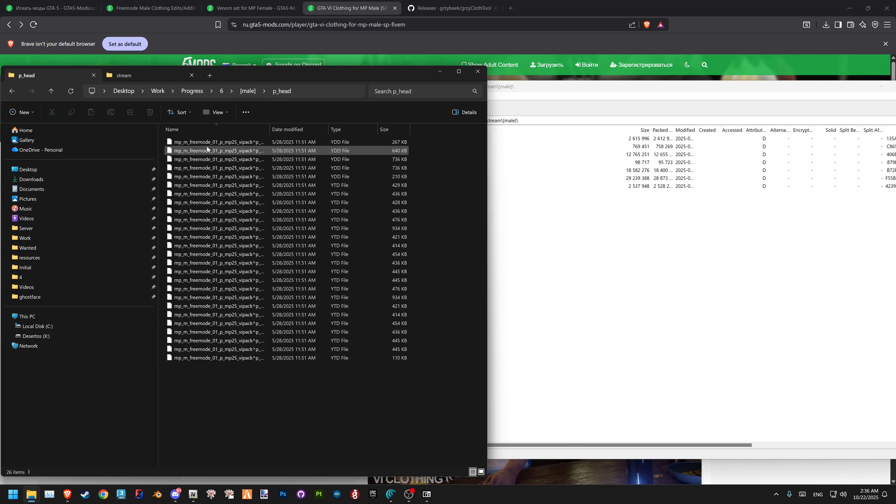
click(247, 91)
double_click(211, 163)
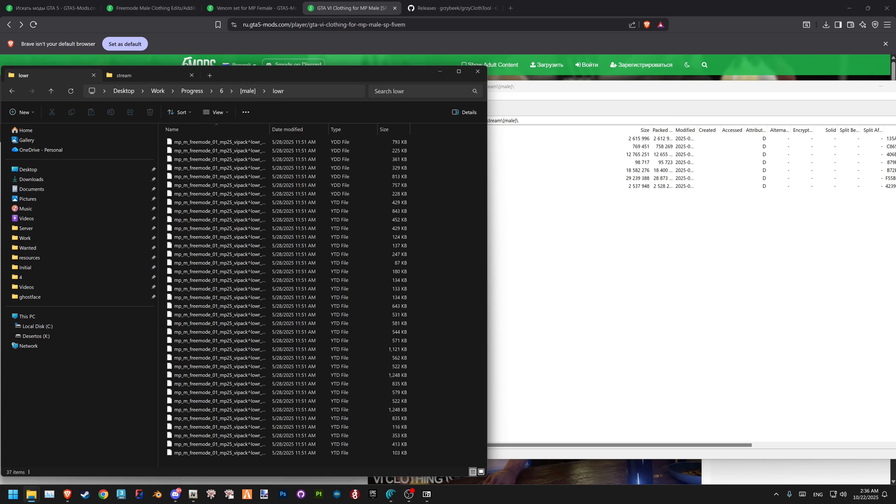
click(247, 91)
mouse_move(427, 494)
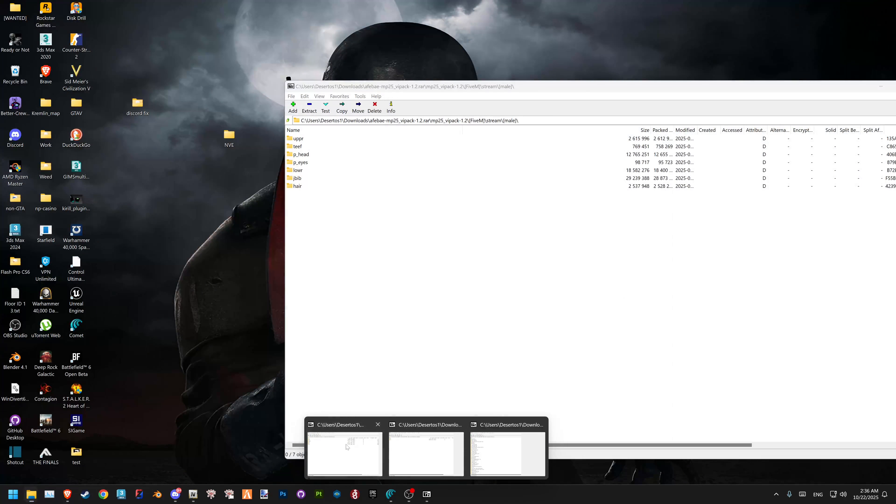
click(345, 454)
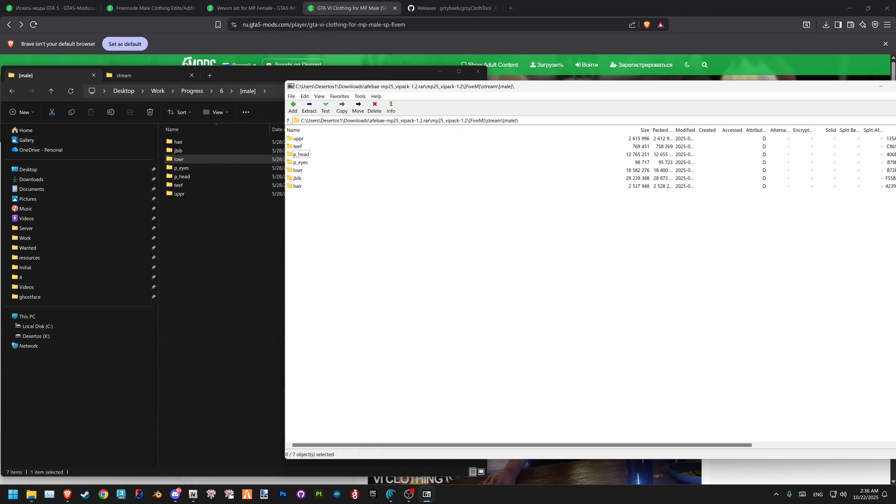
click(288, 121)
click(288, 120)
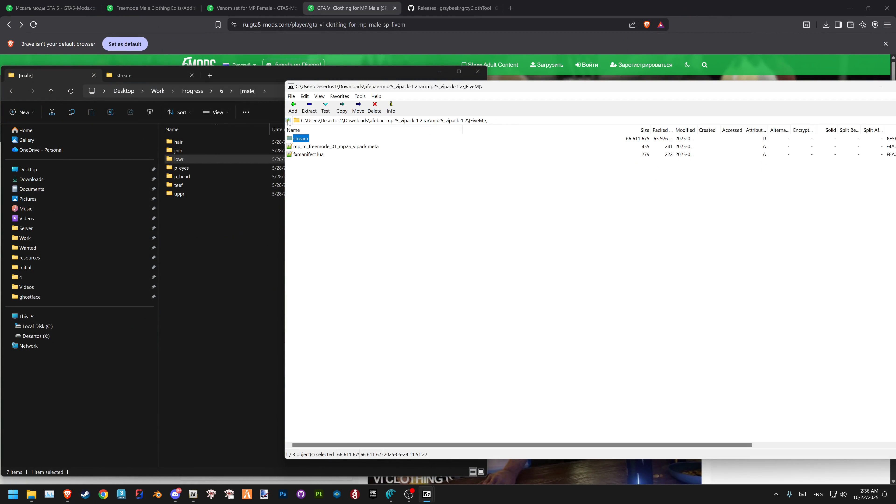
Copy the Ushanka folder from the MP Male Character Clothing Edits+Additions archive into Progress/6/[male] and close that archive
mouse_move(426, 494)
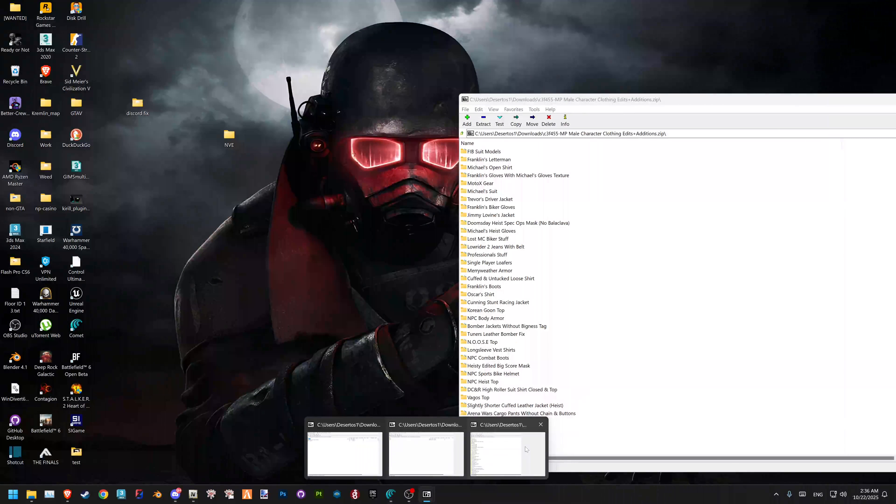
click(525, 447)
scroll(493, 406, down, 2)
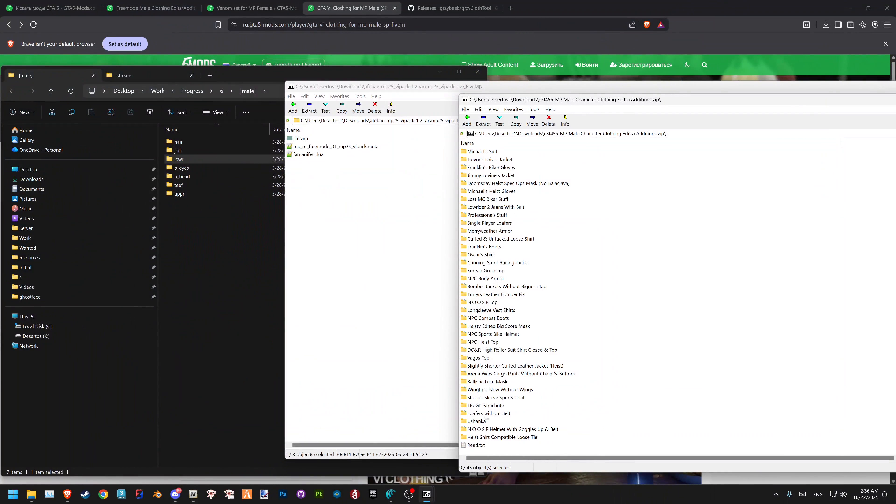
drag(476, 421, 474, 426)
drag(223, 314, 224, 314)
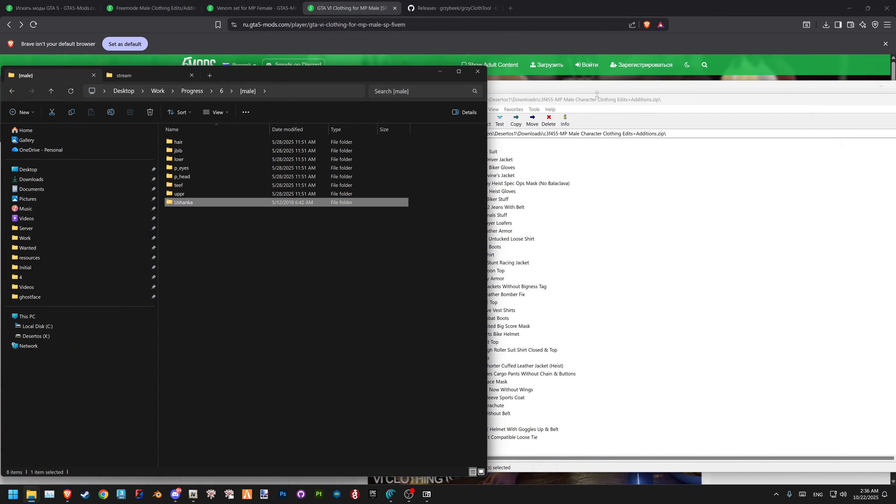
click(783, 162)
click(743, 160)
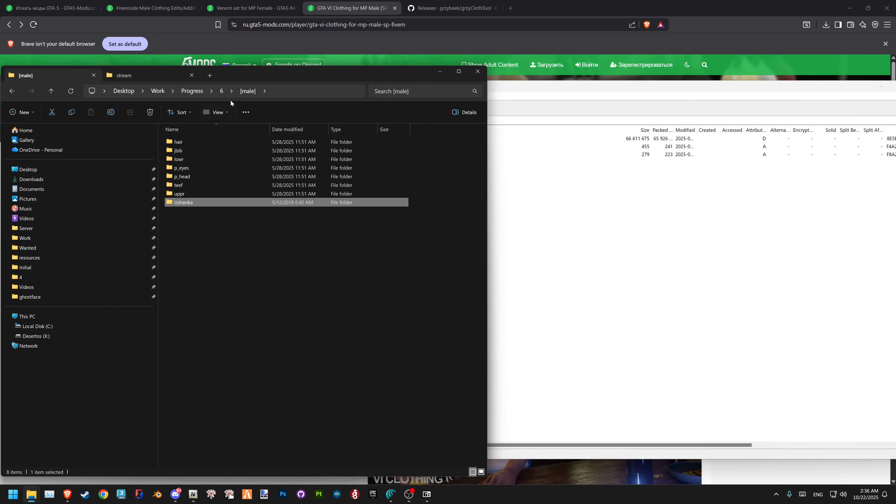
Copy the jbib and accs folders from the Venom archive's stream/[female] folder into Progress/6/[female]
click(221, 91)
click(251, 8)
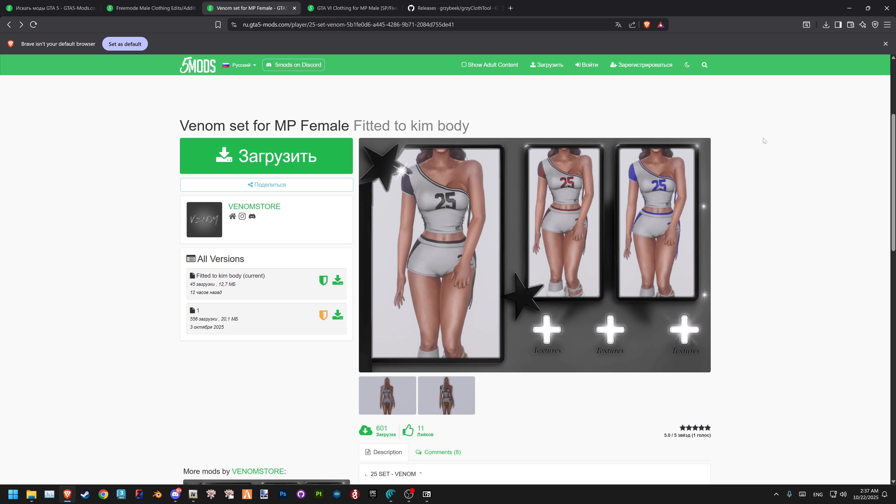
click(849, 8)
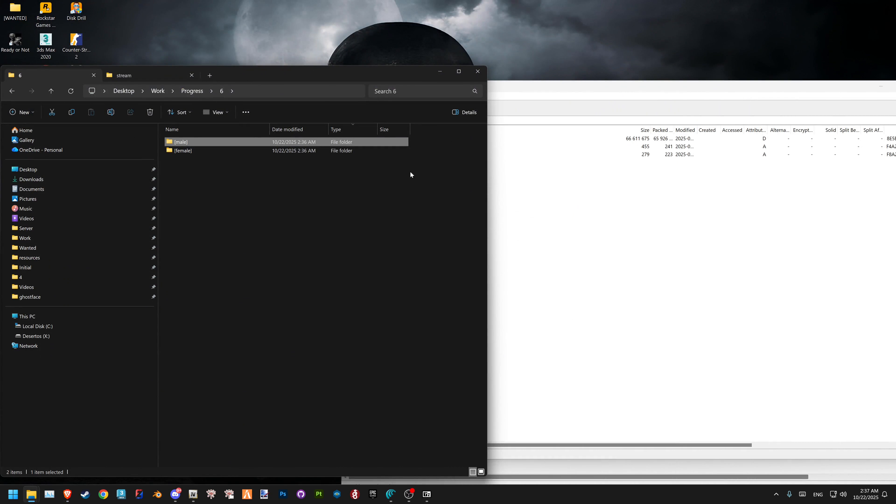
double_click(241, 150)
mouse_move(427, 494)
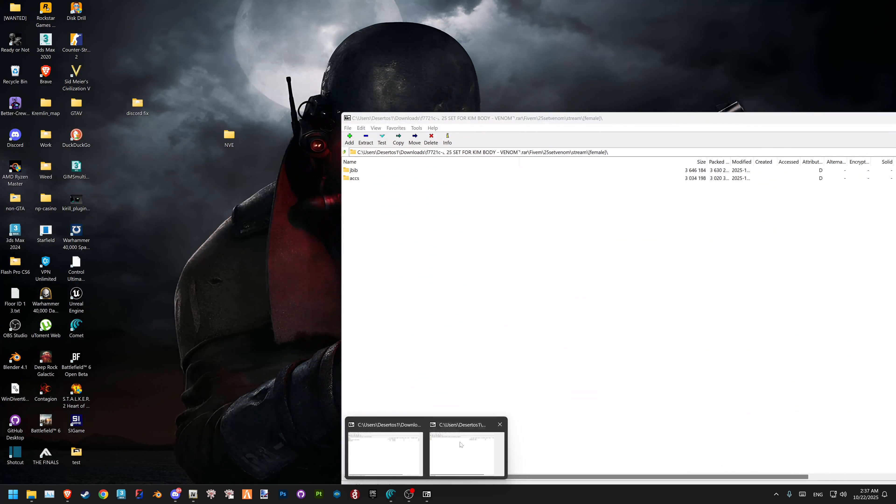
click(466, 446)
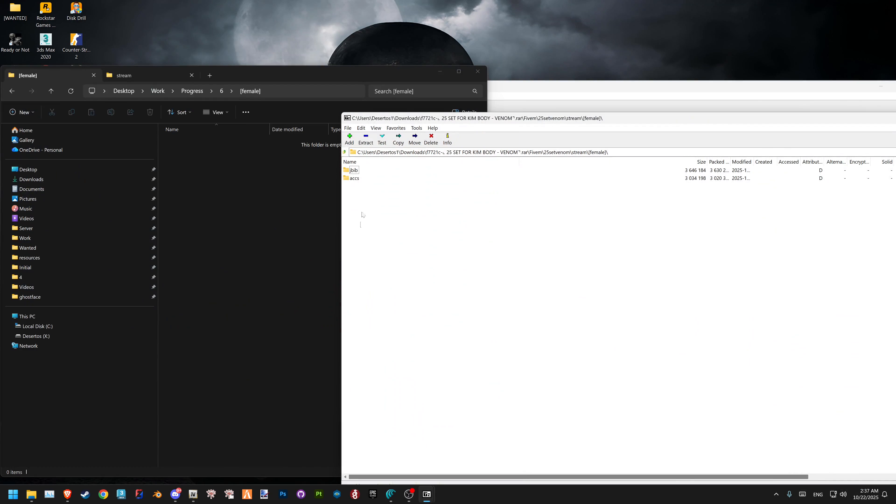
drag(362, 214, 192, 254)
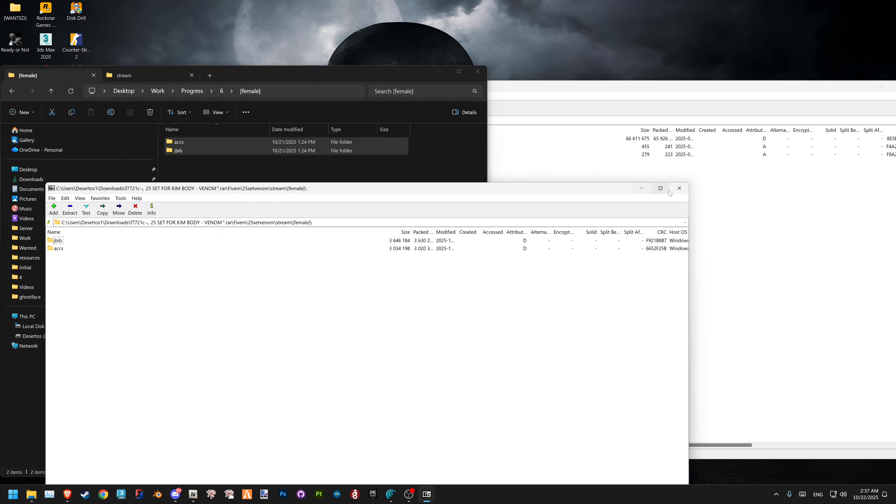
Close the remaining archive windows and return to the Progress/6 folder
click(669, 187)
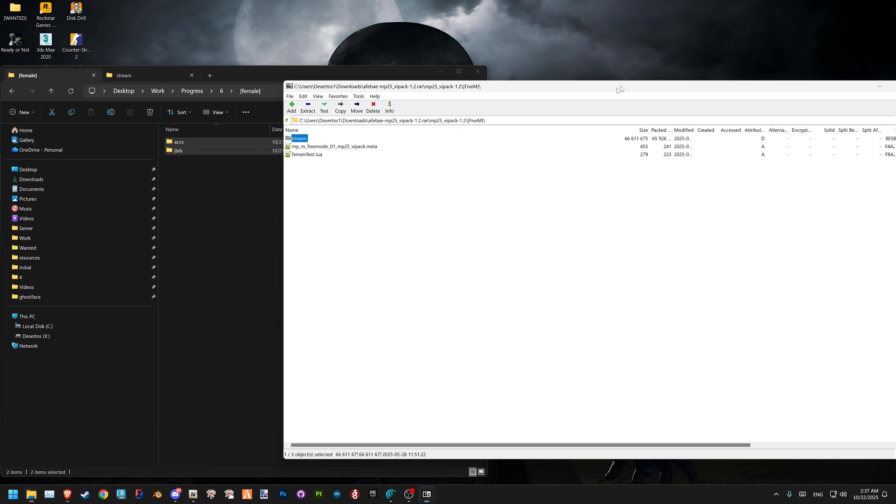
drag(620, 88, 385, 148)
right_click(426, 494)
click(398, 472)
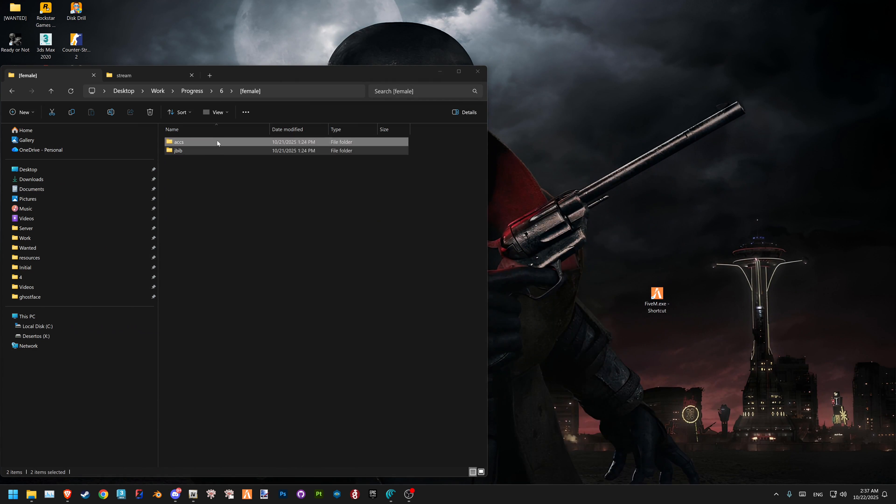
click(221, 90)
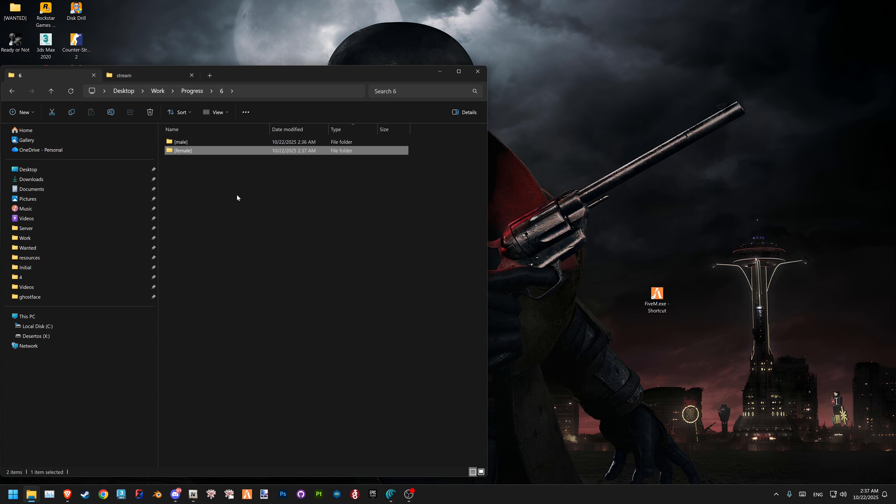
Switch to the browser and show the grzyClothTool releases on GitHub with the downloadable assets of the 1.0.3 release expanded
key(super+d)
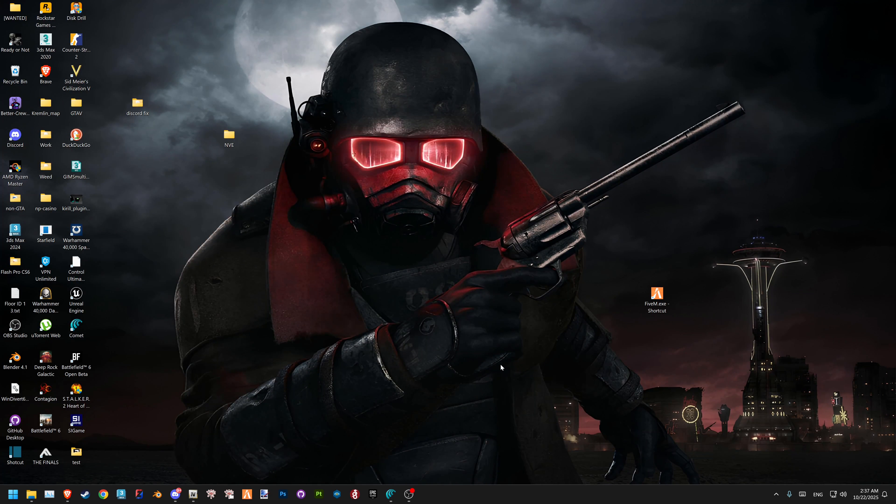
click(67, 495)
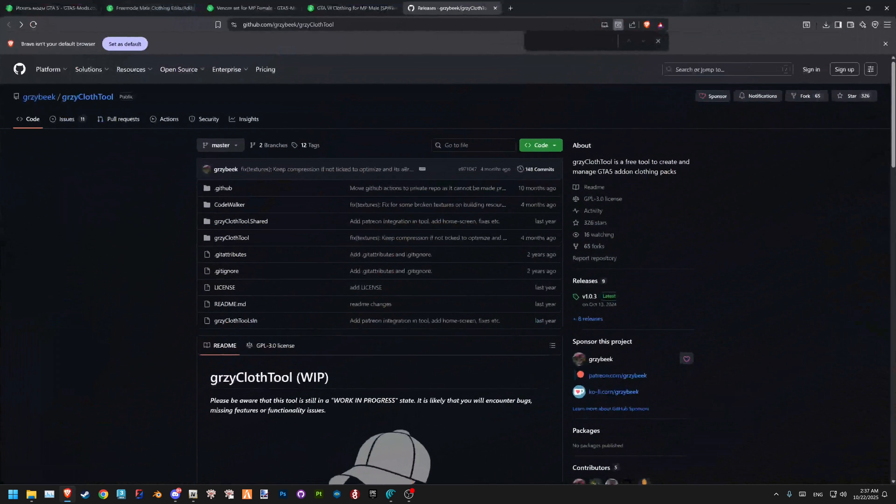
click(113, 221)
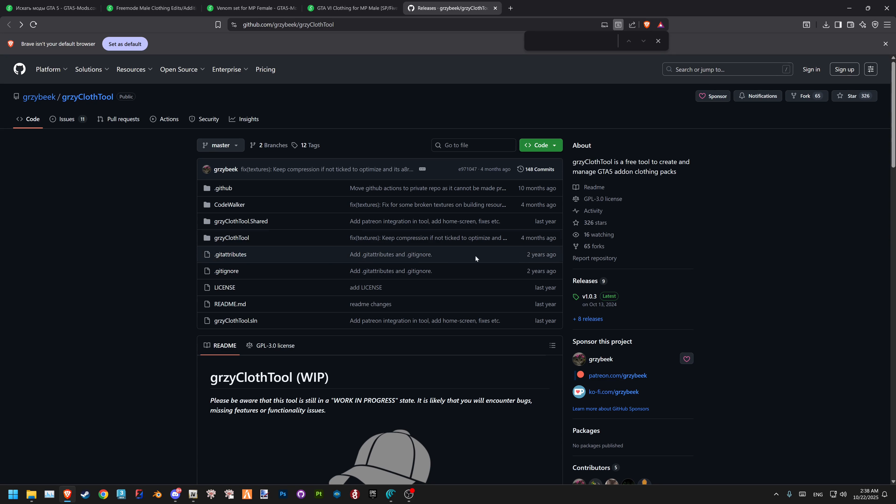
click(589, 319)
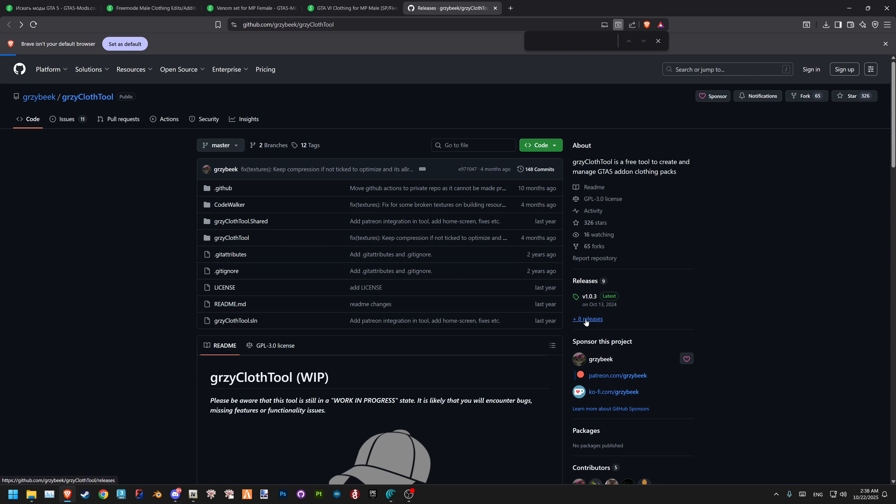
scroll(550, 280, down, 20)
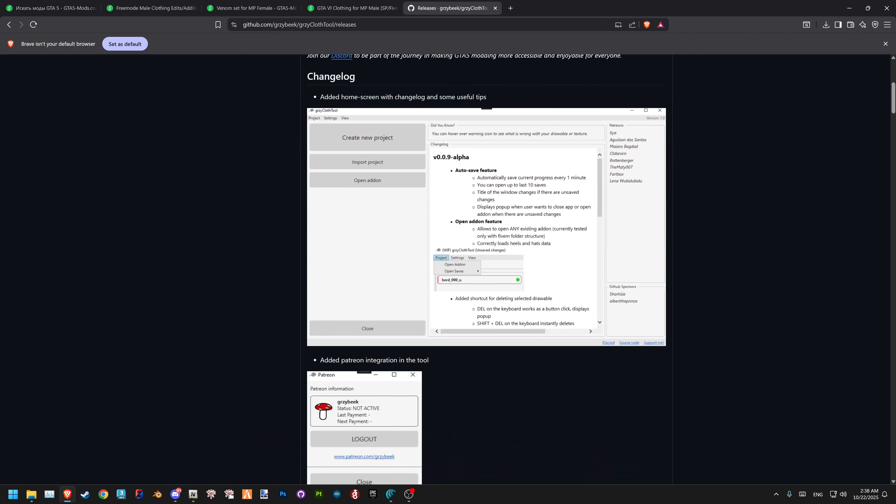
scroll(347, 222, down, 20)
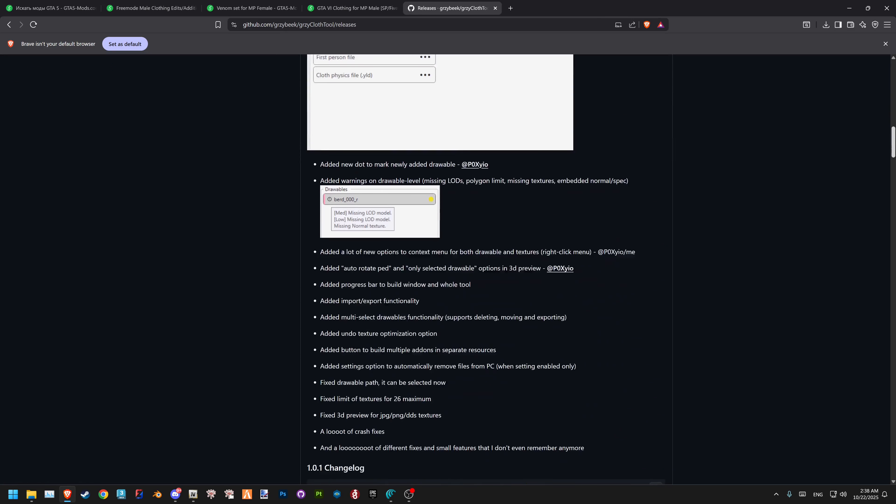
click(317, 240)
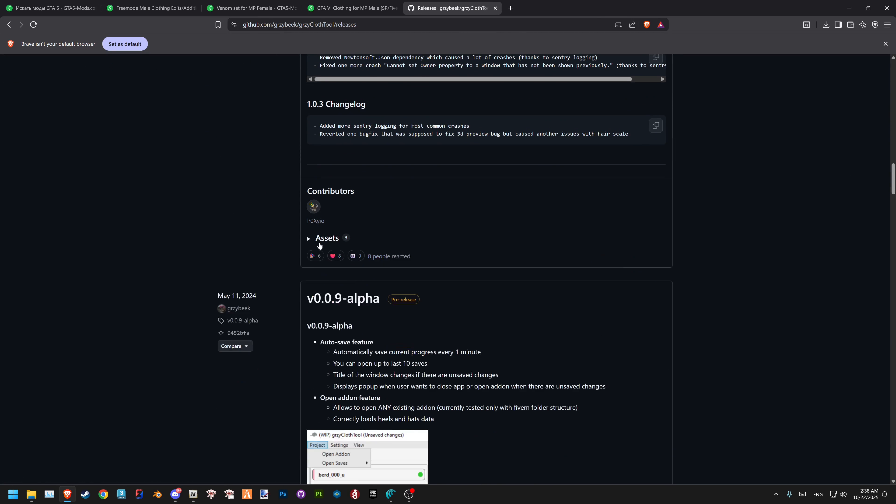
click(319, 243)
click(849, 8)
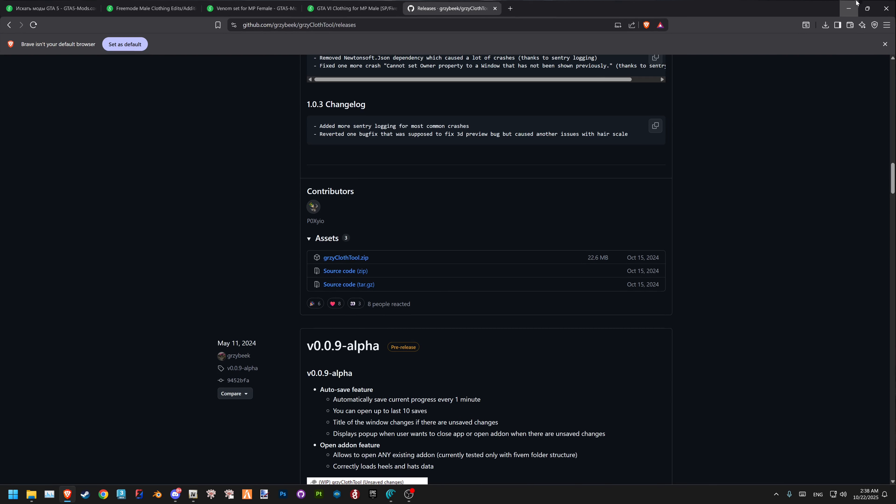
Launch grzyClothTool.exe from the GTAV/grzyClothTool folder, minimize that folder window and allow scripts to continue running
mouse_move(28, 500)
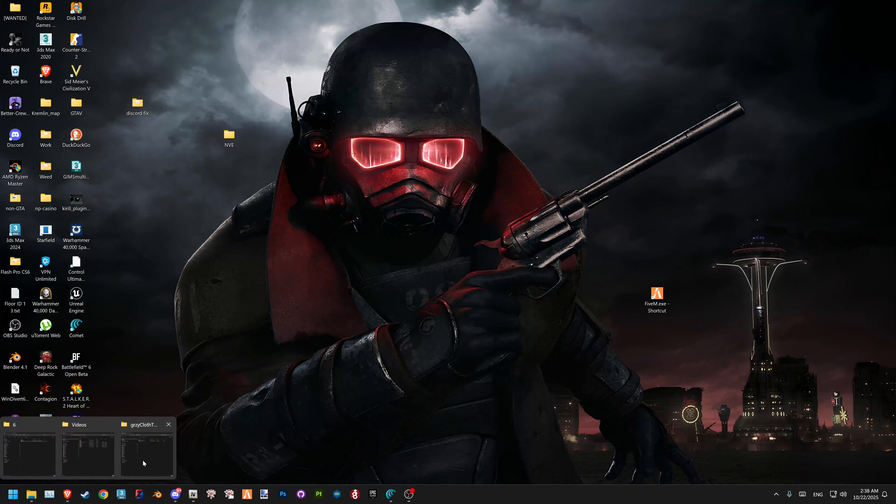
click(146, 448)
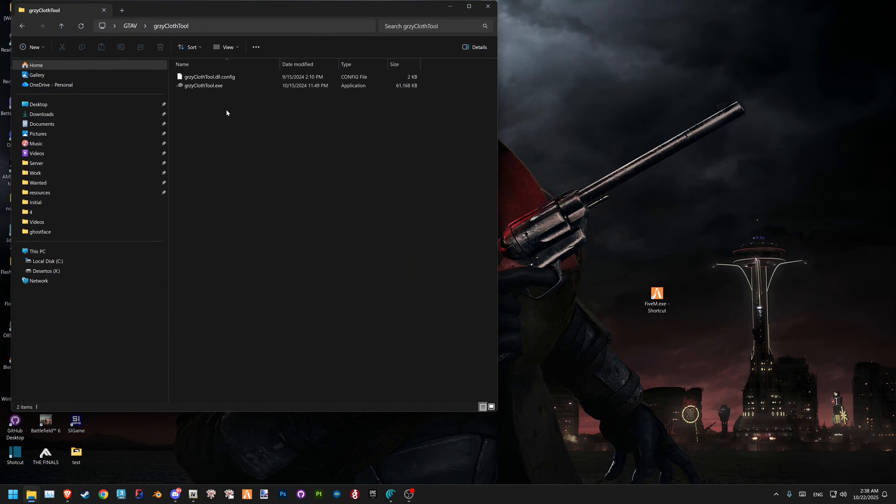
double_click(233, 87)
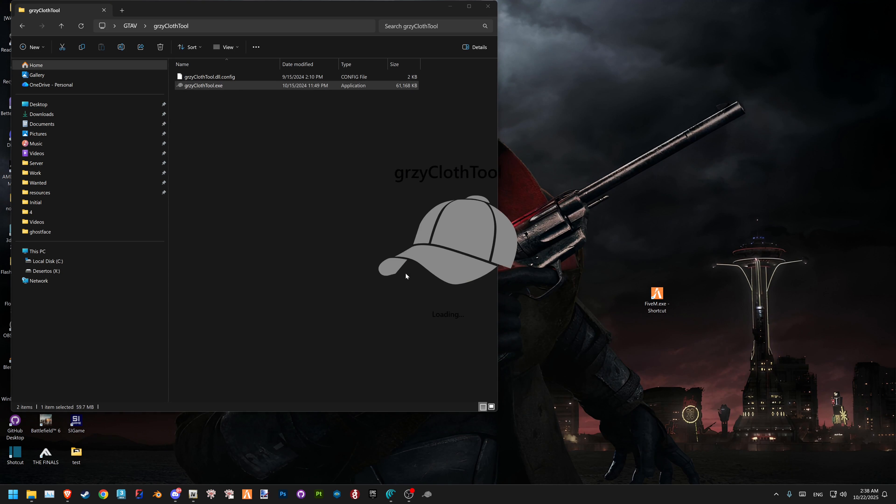
click(450, 6)
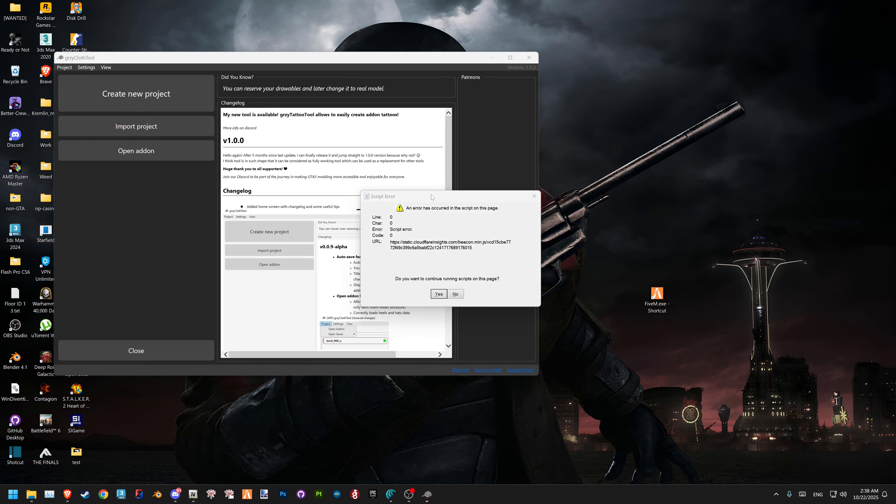
click(439, 294)
Create a new grzyClothTool project named tutorial_clothing
drag(223, 62, 282, 53)
click(226, 91)
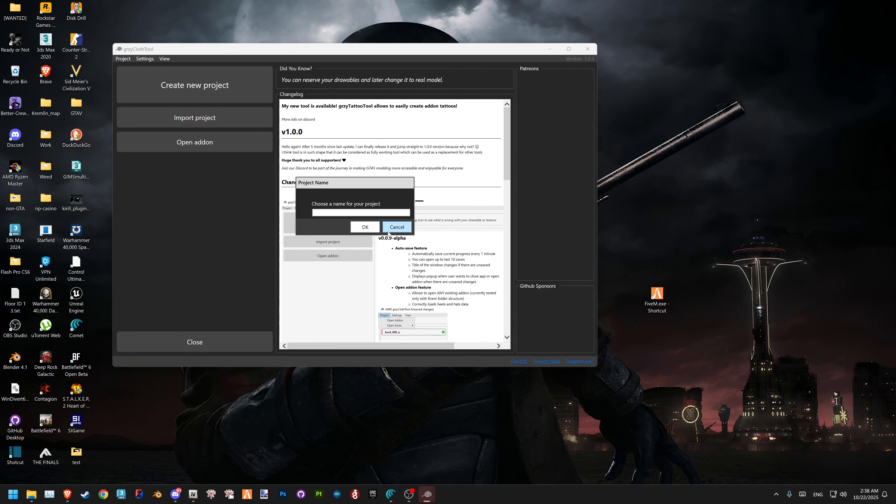
text(tutoriial)
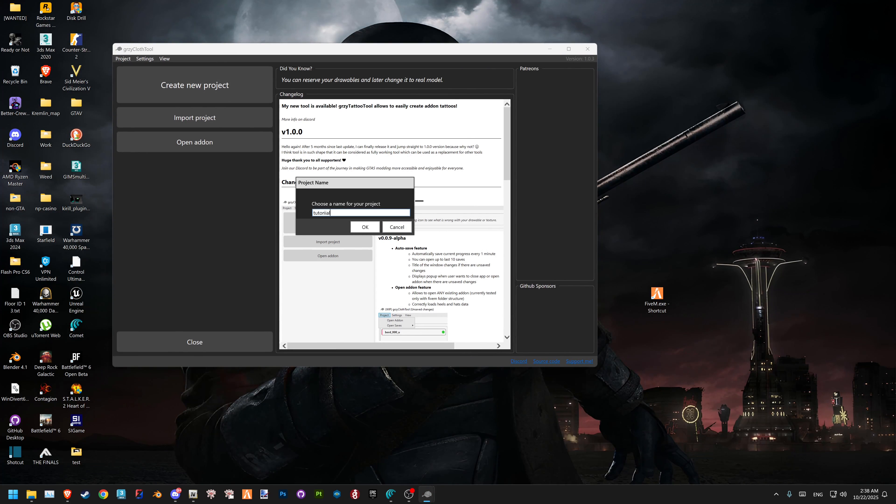
text(_clothing)
click(365, 227)
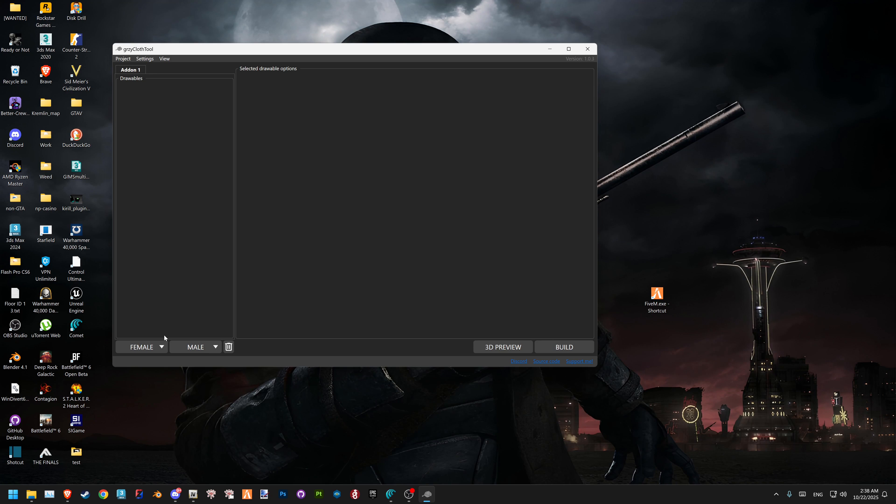
Bring up the Progress/6 folder in File Explorer beside the clothing tool and copy its path
click(161, 344)
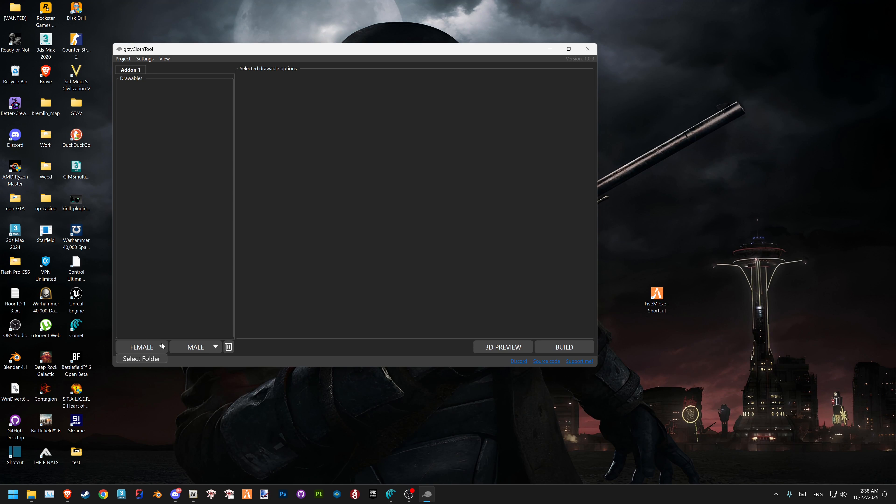
click(32, 494)
click(32, 455)
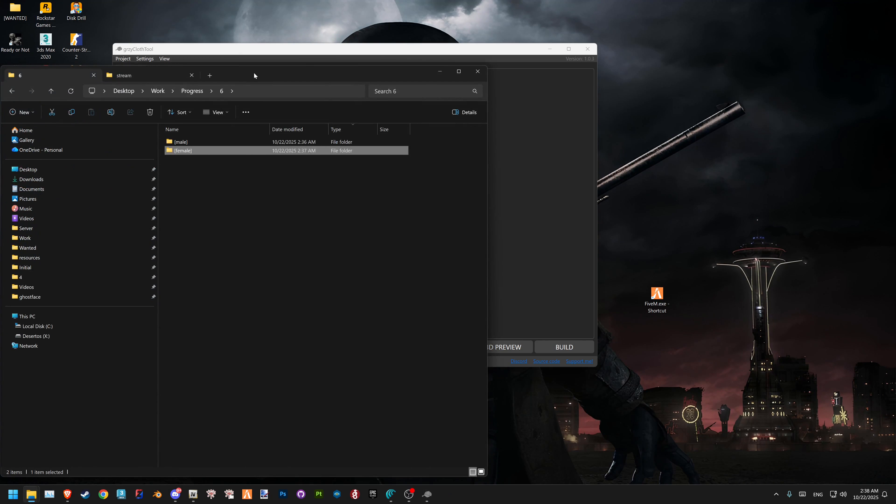
drag(252, 72, 632, 62)
click(632, 80)
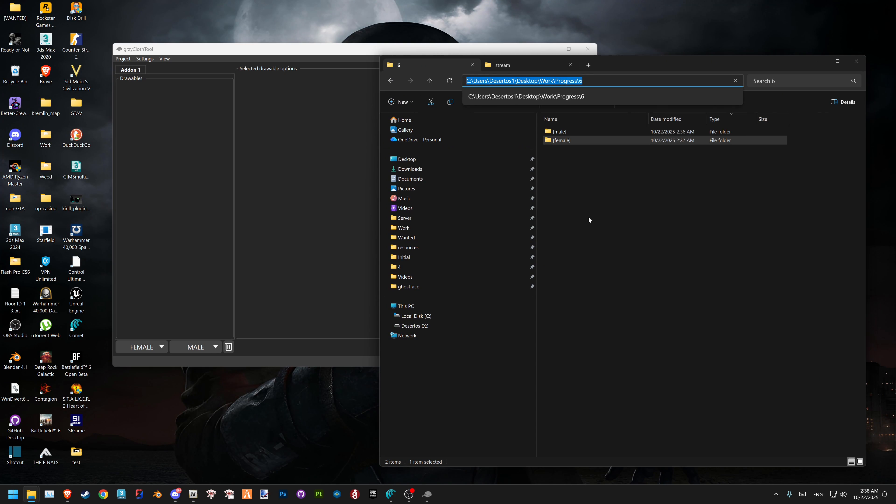
click(630, 228)
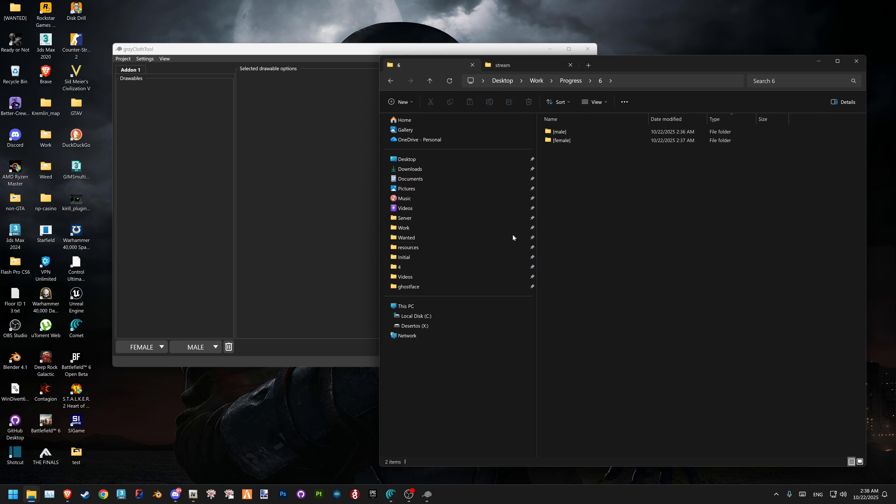
Open the folder selection for male drawables and go to the copied Progress/6 path
click(217, 347)
click(197, 357)
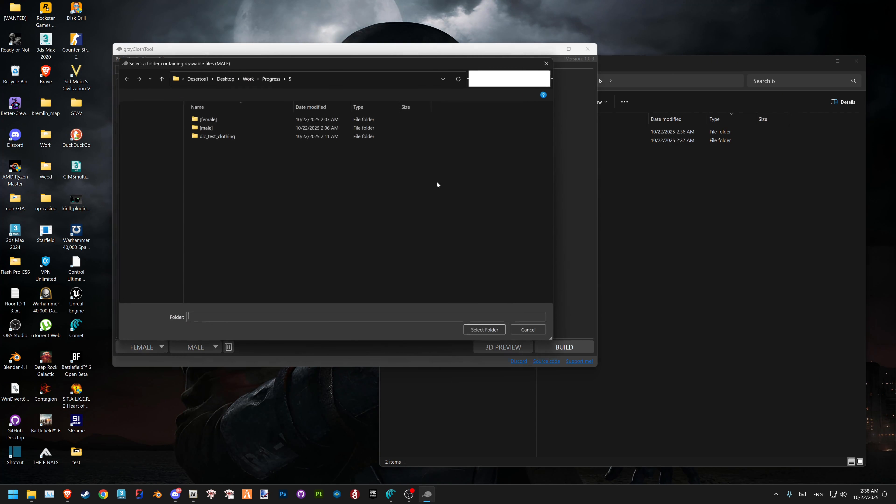
click(355, 74)
key(ctrl+v)
key(Return)
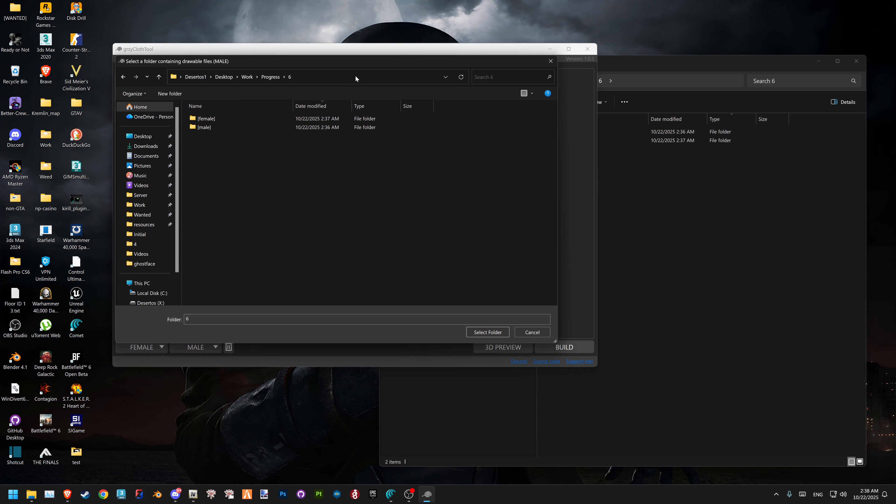
Check the [male] folder and its Ushanka subfolder, add [male] as the male drawables folder and review the resulting list
double_click(227, 128)
drag(246, 224, 254, 119)
drag(337, 219, 279, 237)
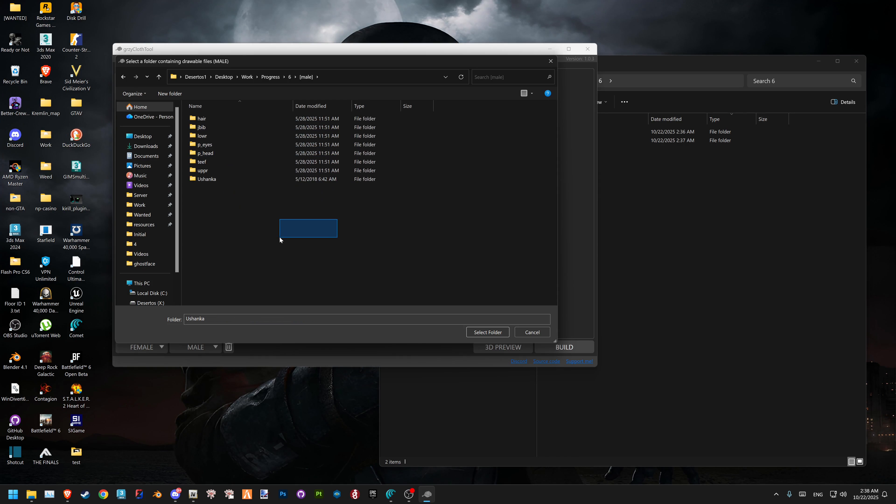
double_click(215, 180)
click(306, 77)
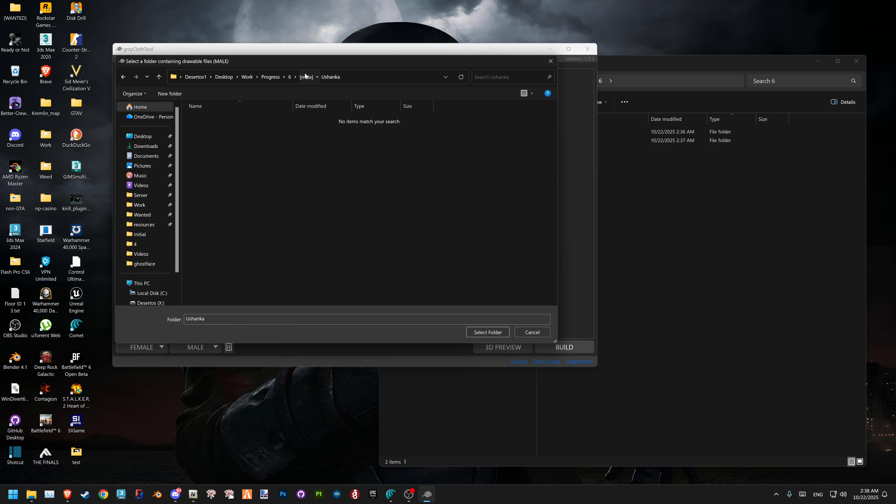
click(289, 77)
click(217, 128)
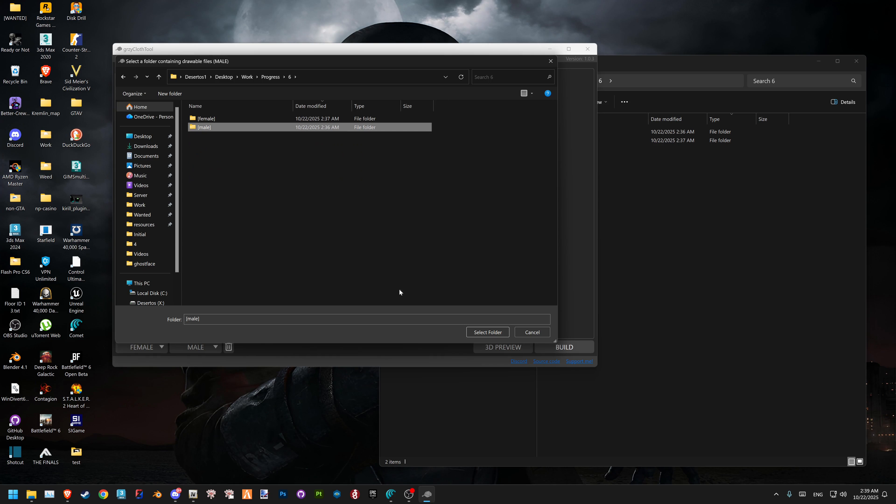
click(492, 332)
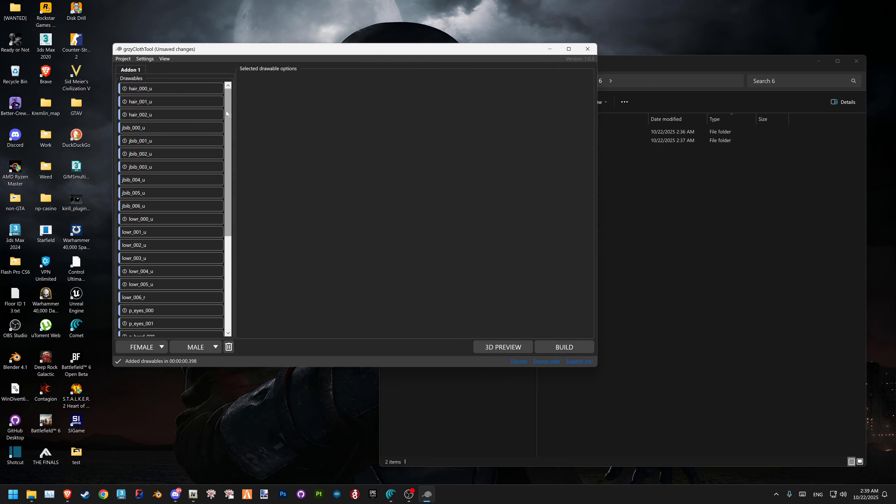
drag(229, 101, 228, 267)
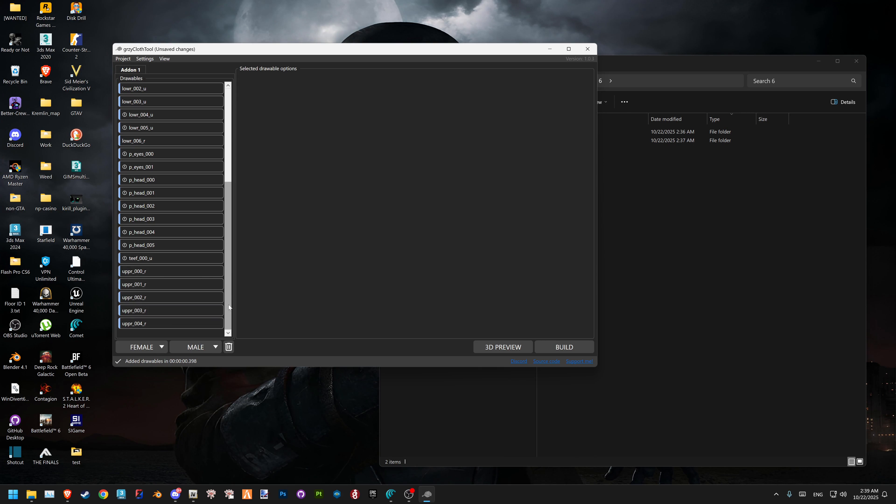
drag(228, 305, 234, 131)
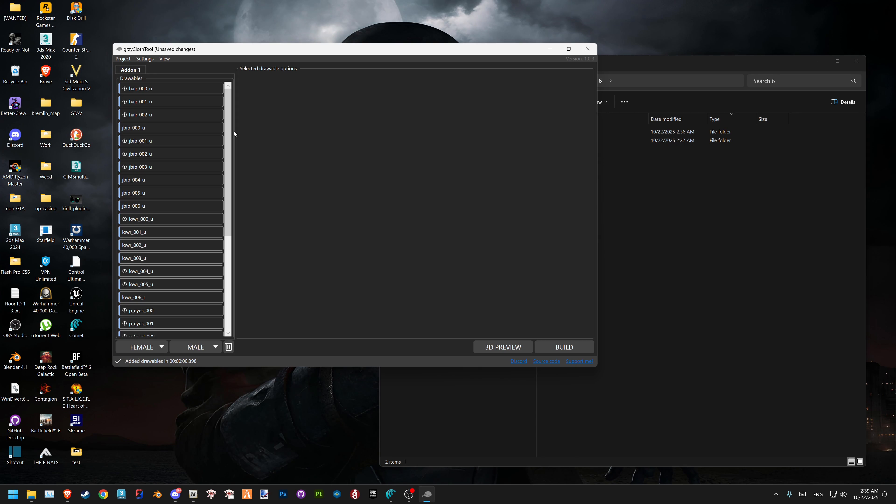
Add the [female] folder from Progress/6 as the female drawables folder
click(162, 346)
click(154, 358)
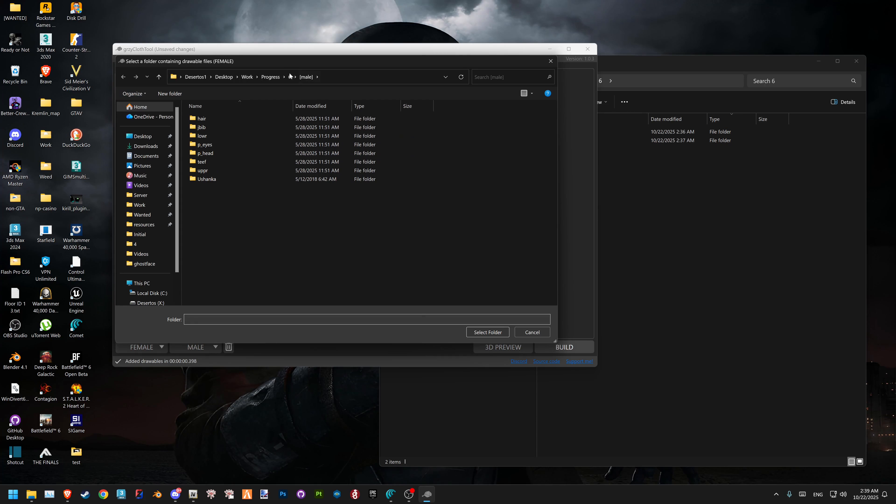
click(219, 120)
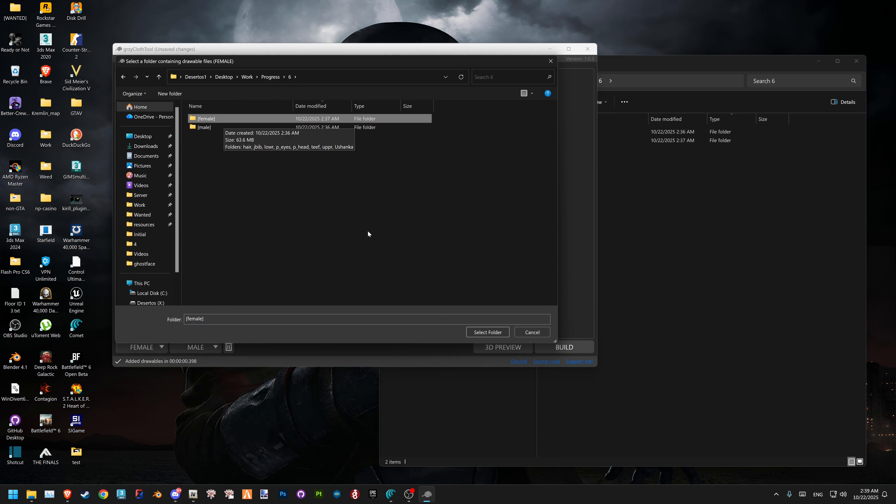
click(488, 332)
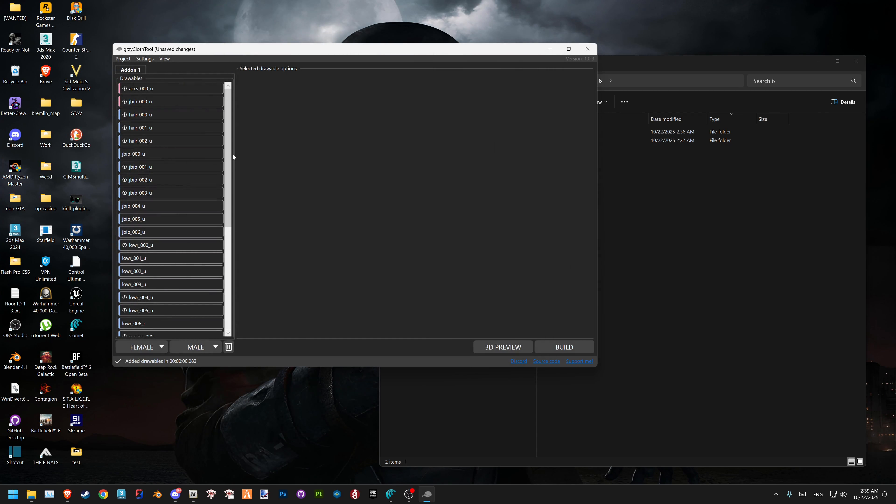
drag(227, 150, 243, 107)
Export the project as tutorial_clothing.gctproject into the Progress/6 folder
click(123, 59)
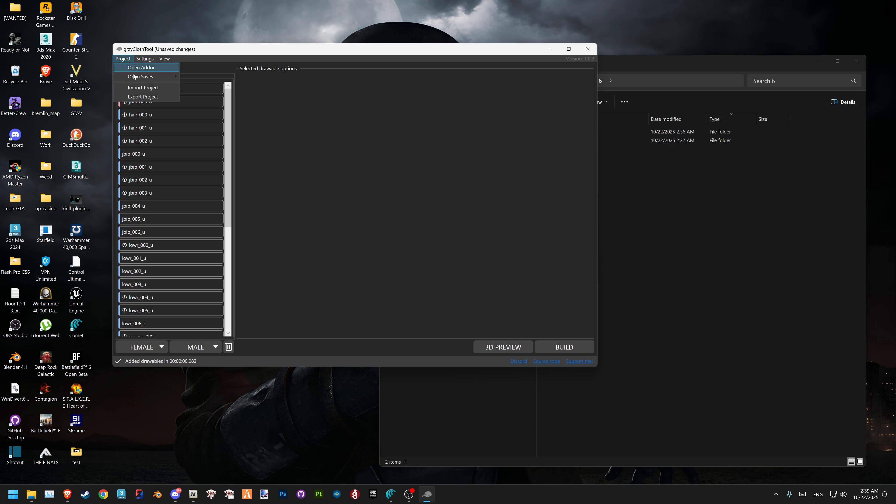
click(133, 97)
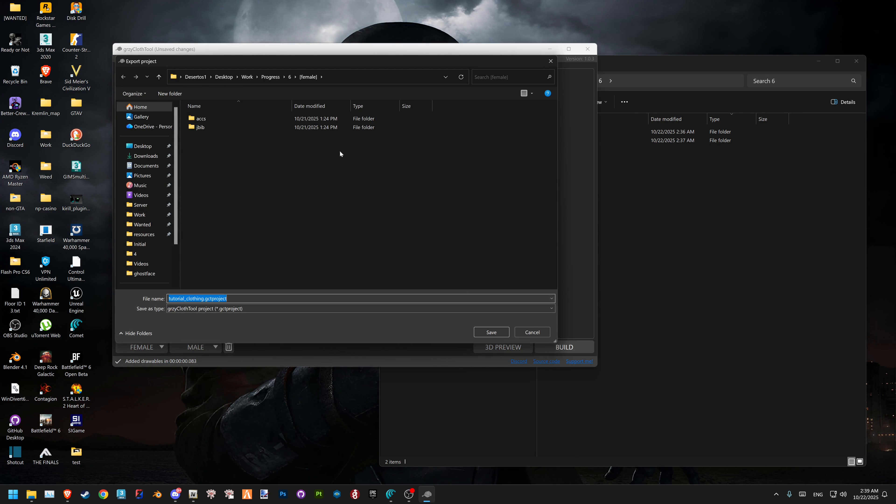
click(289, 76)
click(491, 331)
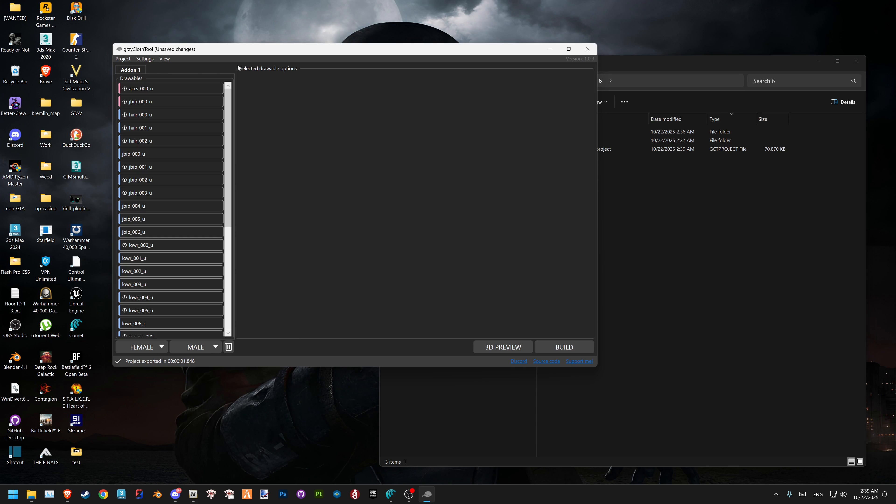
click(122, 60)
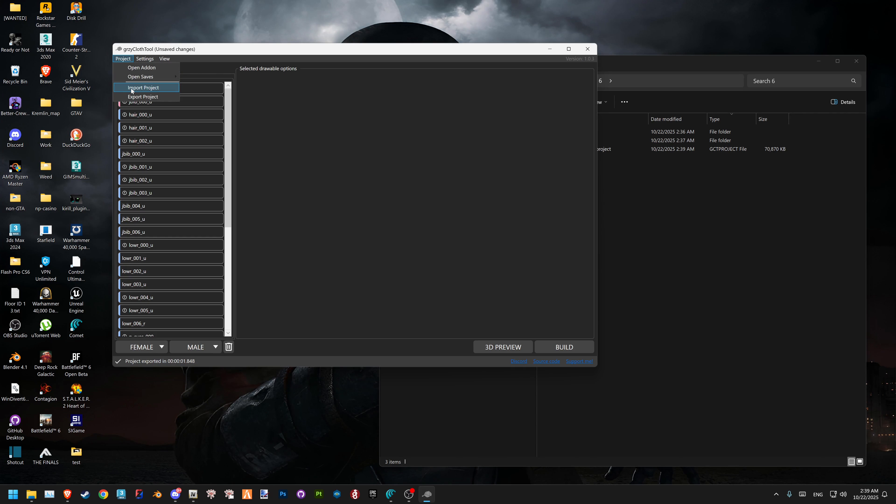
click(226, 147)
scroll(227, 148, down, 5)
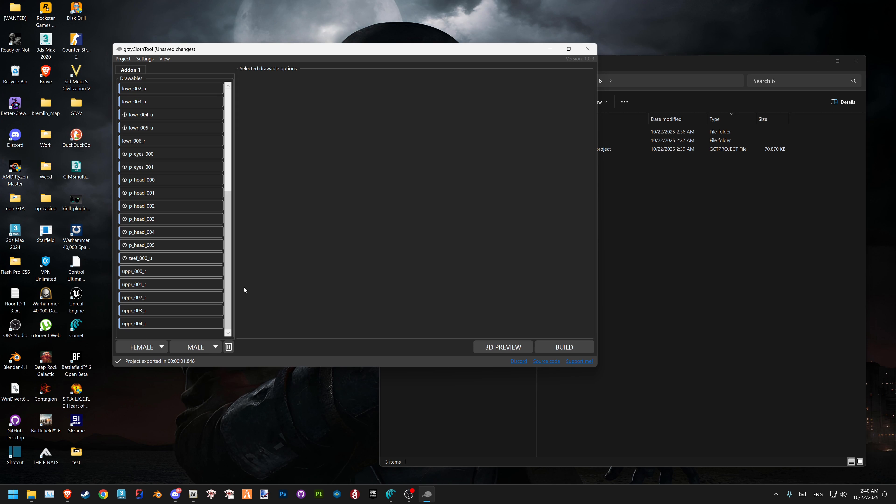
Delete the exported tutorial_clothing.gctproject file from the Progress/6 folder and return to the drawables project
click(666, 265)
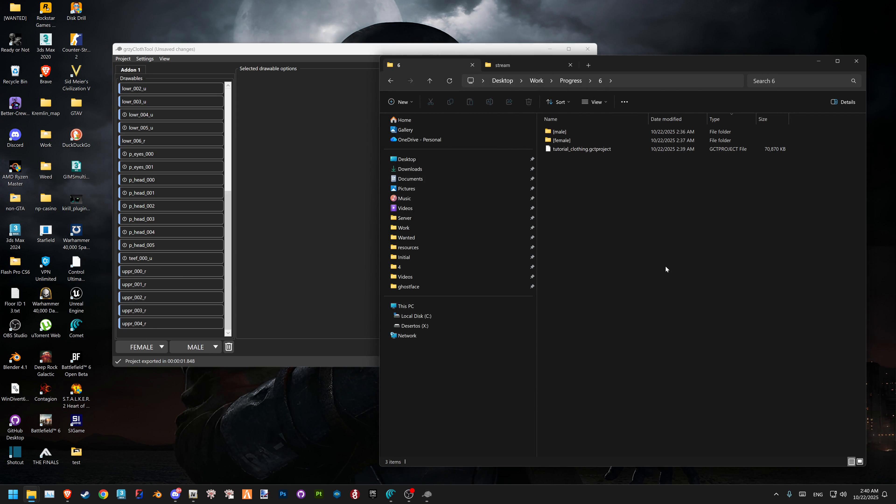
drag(652, 212, 579, 154)
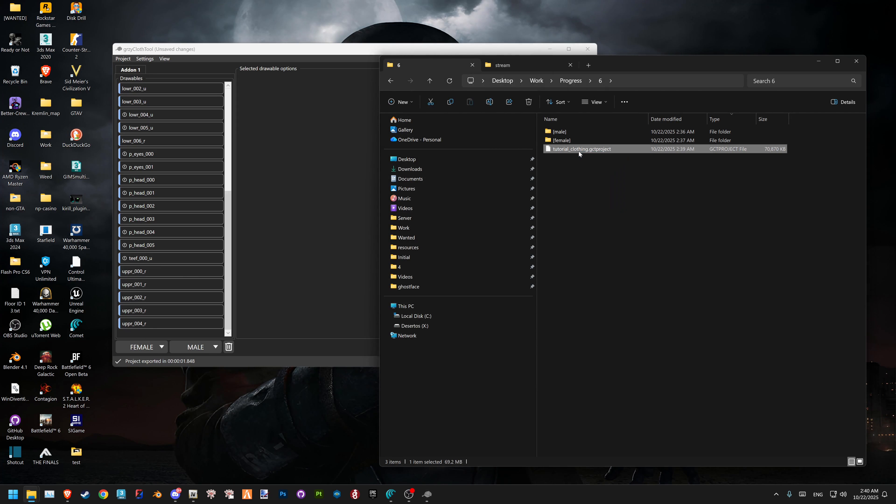
key(Delete)
click(230, 199)
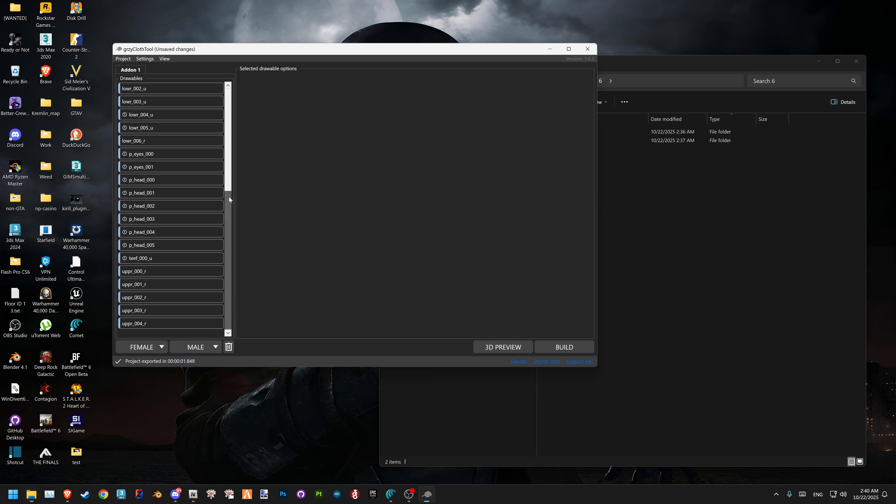
scroll(229, 200, up, 5)
click(659, 212)
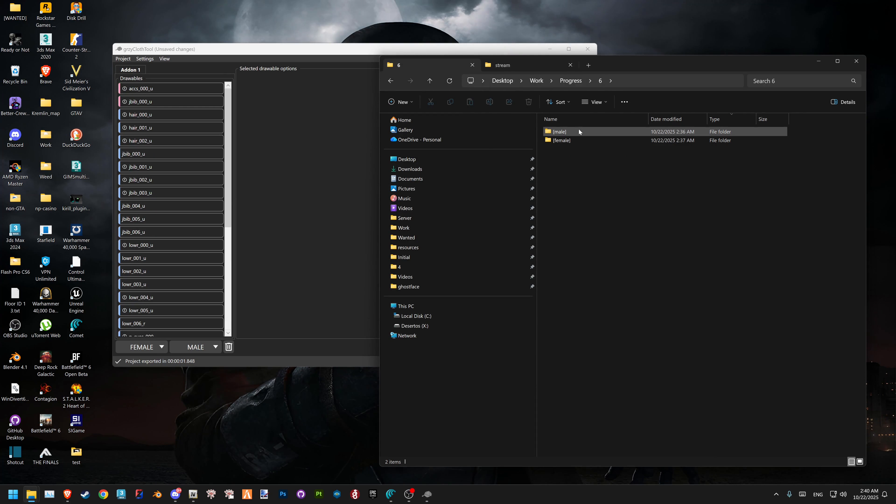
click(324, 186)
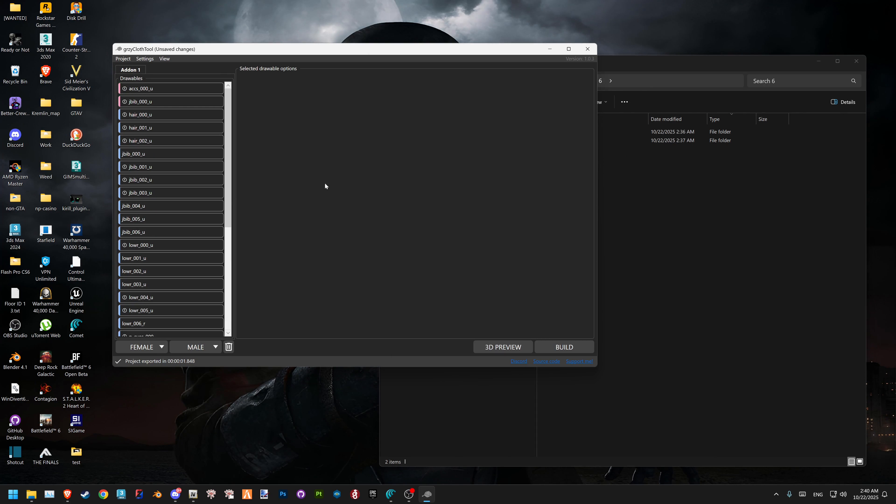
Build the project as a Singleplayer resource named tutorial_clothing with Progress/6 as the output folder
click(566, 347)
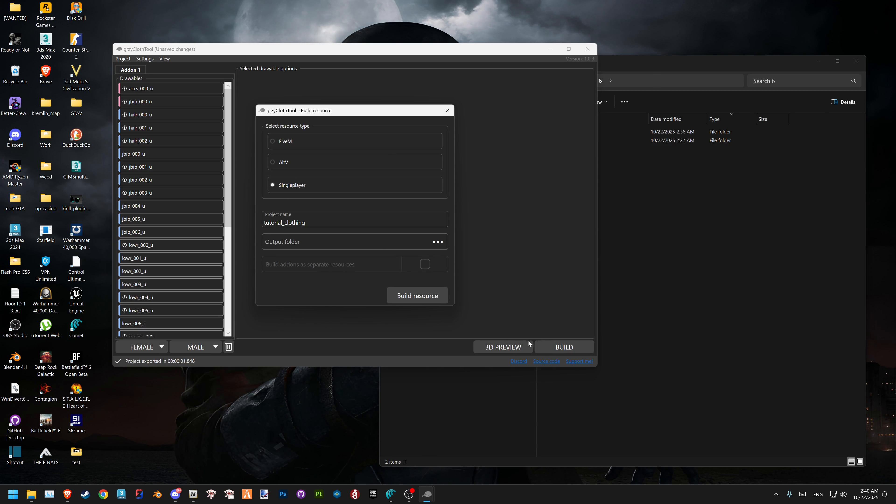
click(332, 214)
click(438, 242)
click(493, 142)
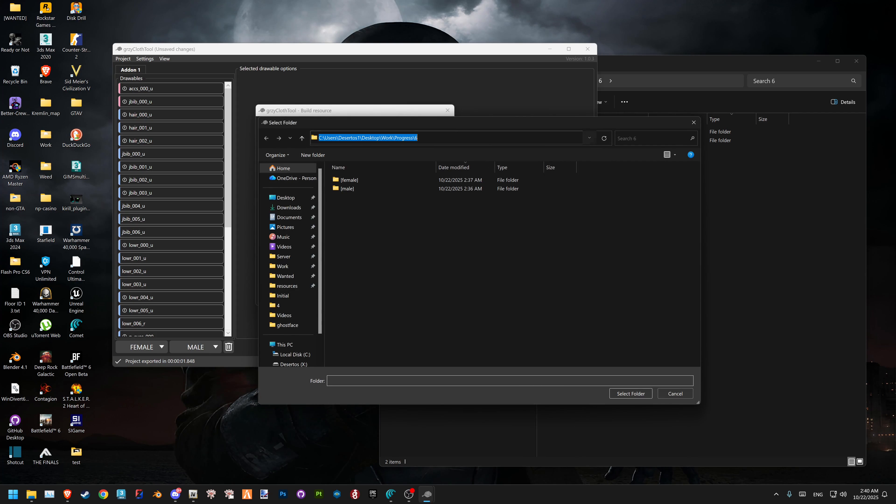
click(624, 393)
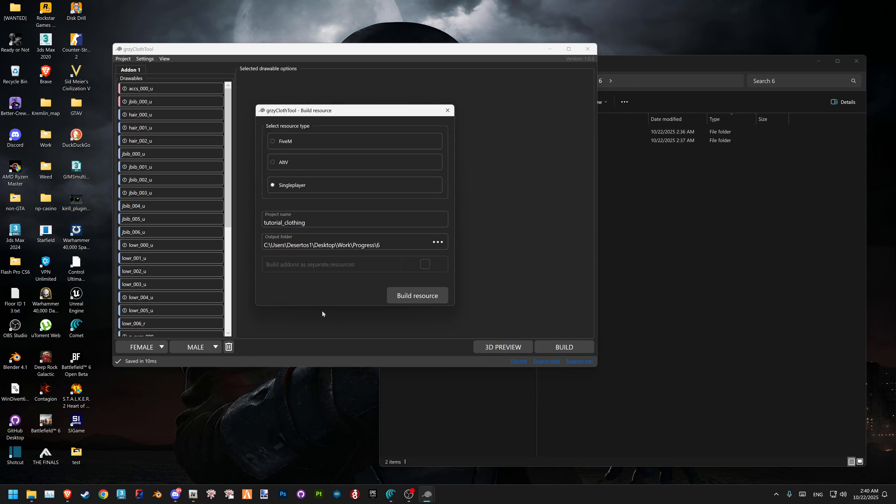
click(403, 296)
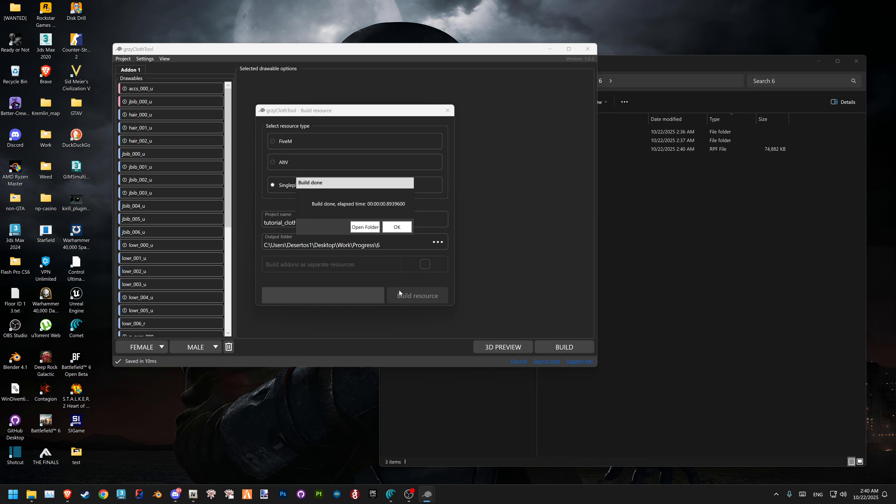
click(395, 227)
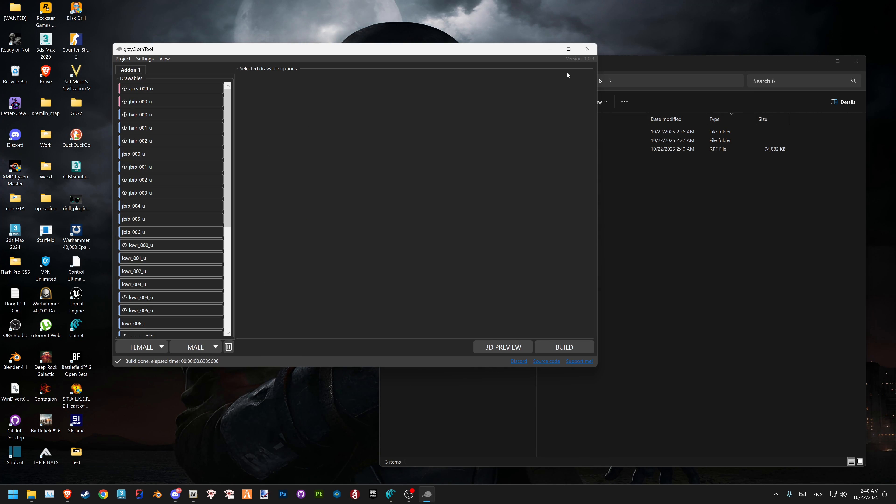
Create a folder named dlc_tutorial_clothing in Progress/6 and move the built dlc.rpf into it
click(651, 203)
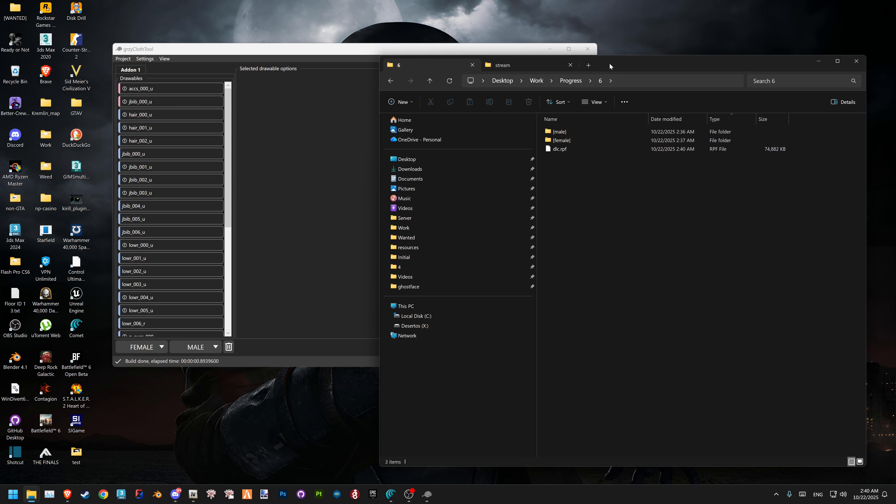
drag(609, 64, 587, 59)
right_click(576, 177)
mouse_move(667, 236)
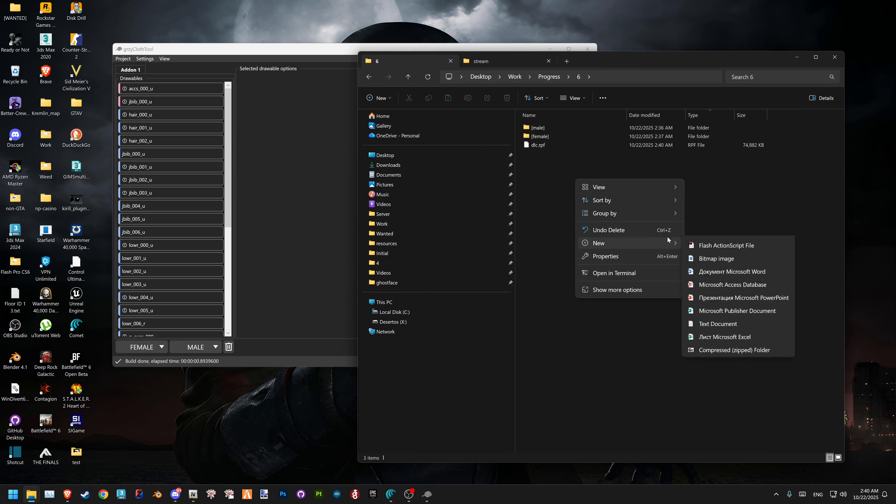
click(723, 241)
text(dlc)
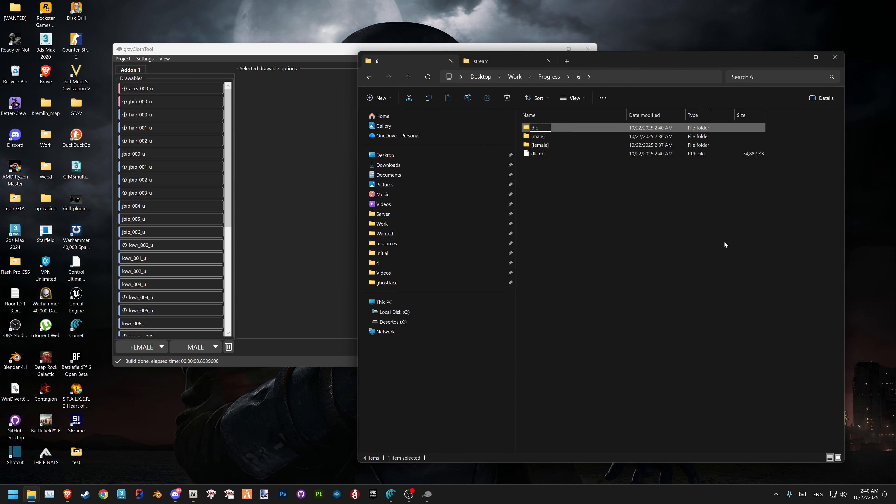
text(_tutorial_clothing)
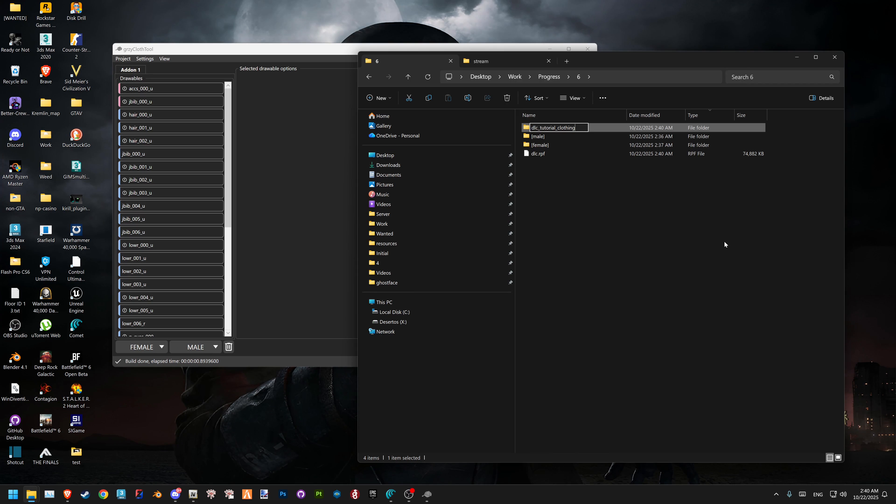
key(Return)
click(542, 157)
drag(542, 157, 570, 127)
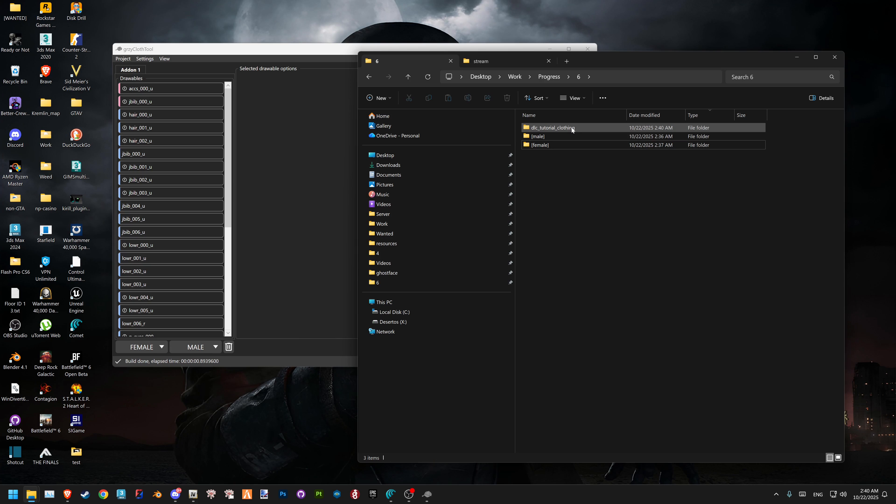
Switch to OpenIV and add the dlc_tutorial_clothing folder to update/x64/dlcpacks/[rage_tutorial]
click(193, 494)
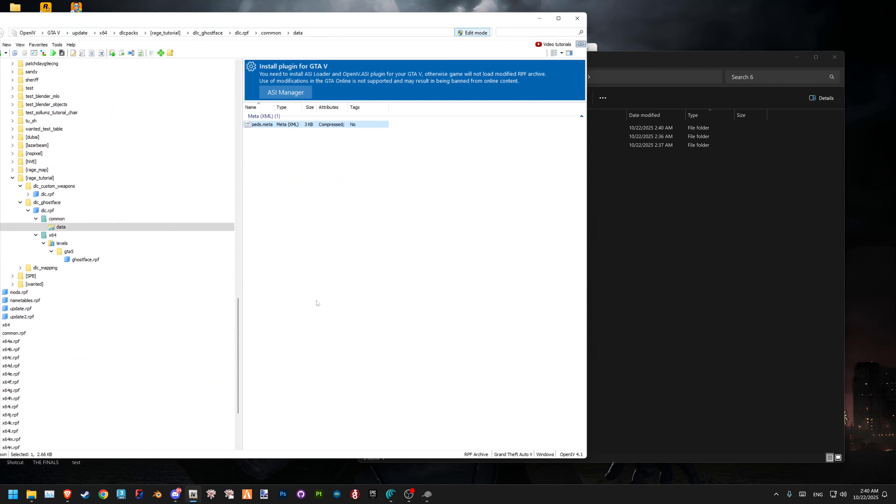
click(20, 202)
click(46, 202)
click(40, 178)
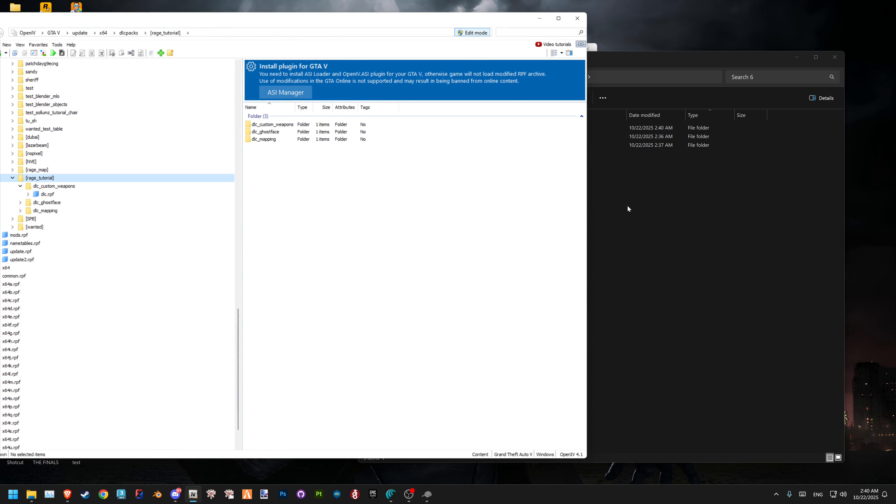
click(626, 208)
click(546, 129)
drag(546, 129, 290, 224)
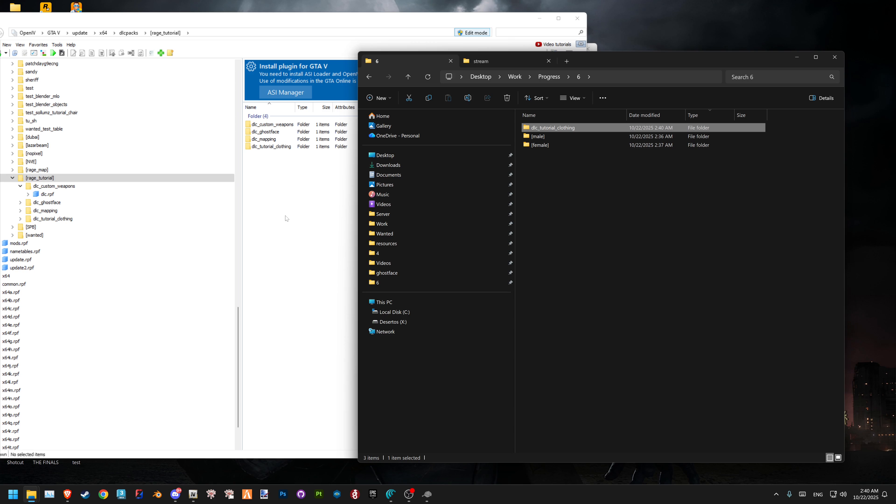
Examine the common/data and x64/models/cdimages contents of dlc.rpf in dlc_tutorial_clothing
click(20, 218)
click(53, 218)
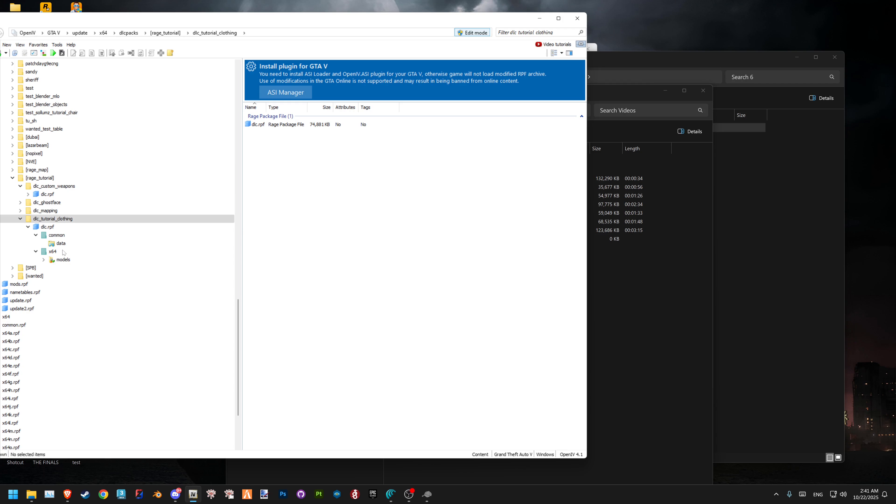
click(44, 259)
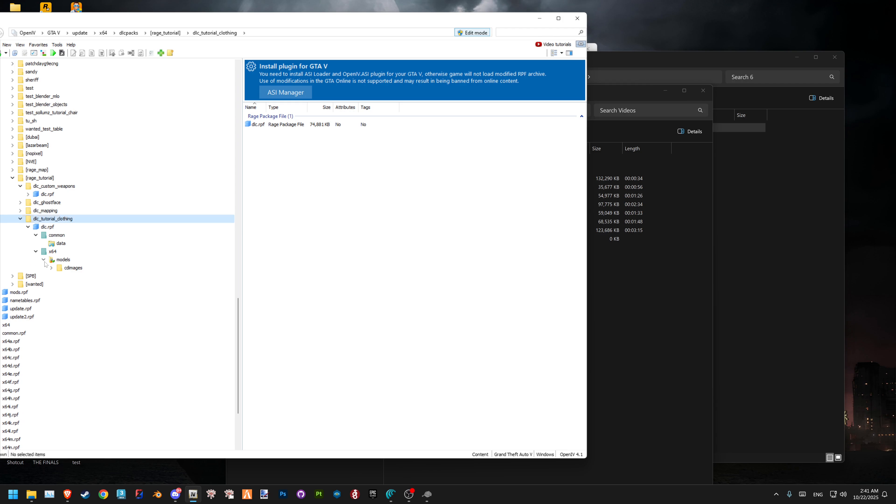
click(57, 235)
click(62, 244)
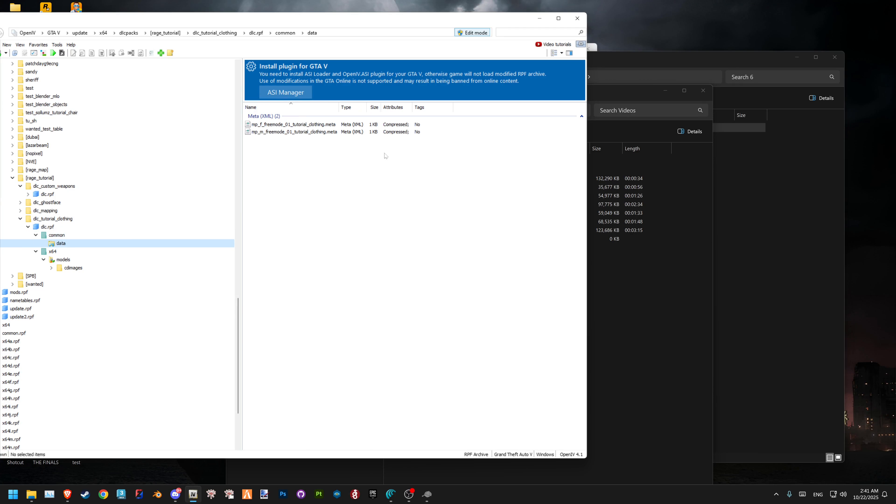
click(310, 124)
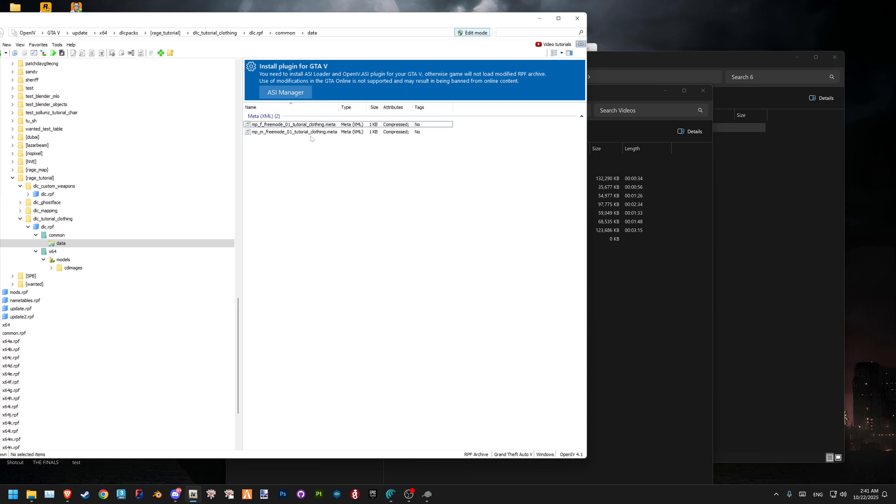
click(51, 268)
click(72, 268)
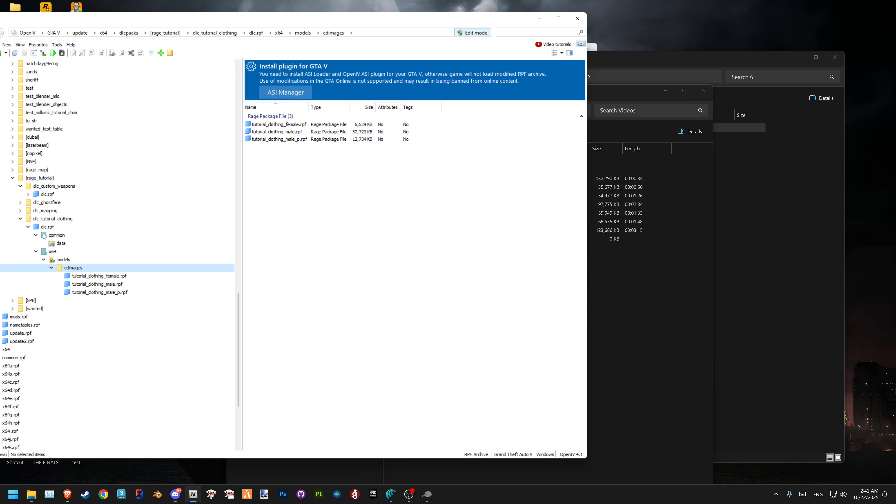
click(57, 243)
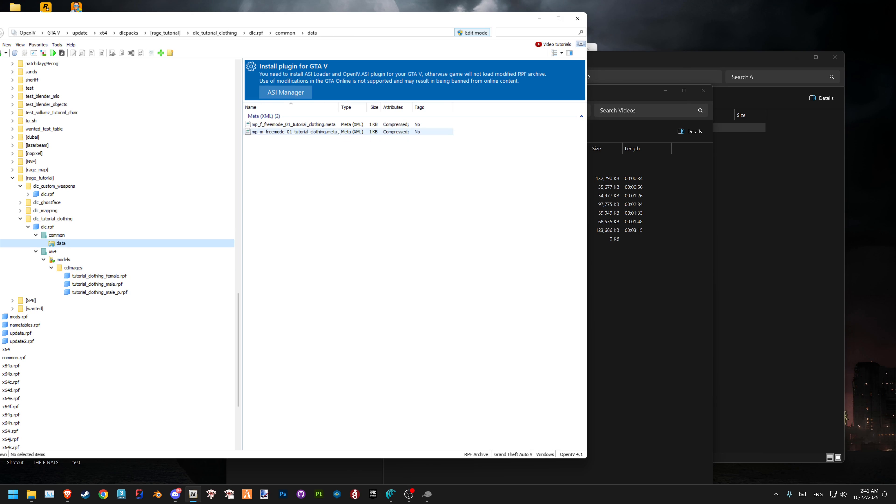
Copy the name mp_f_freemode_01_tutorial_clothing from the female meta file and search for it in content.xml
click(318, 124)
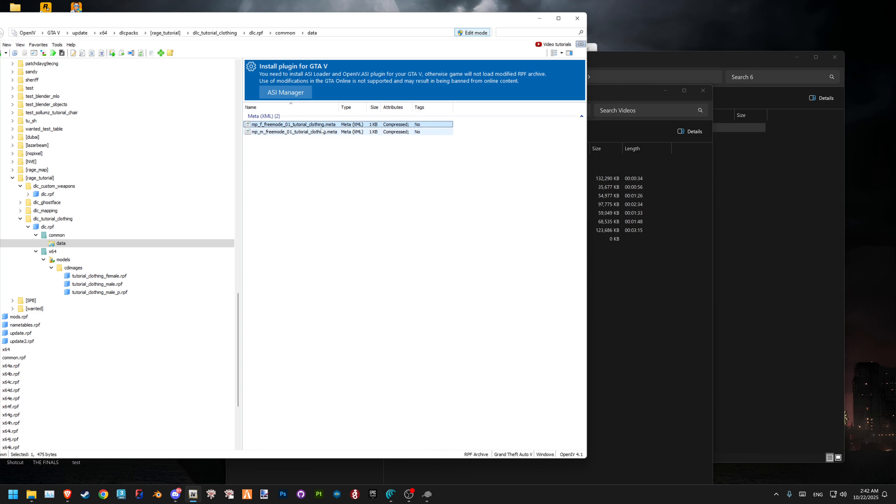
click(307, 125)
key(ctrl+c)
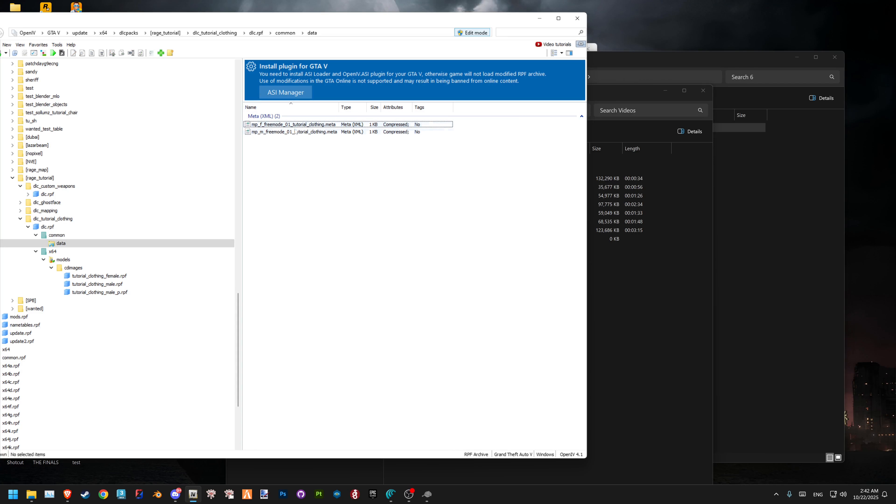
click(329, 156)
click(50, 227)
double_click(263, 149)
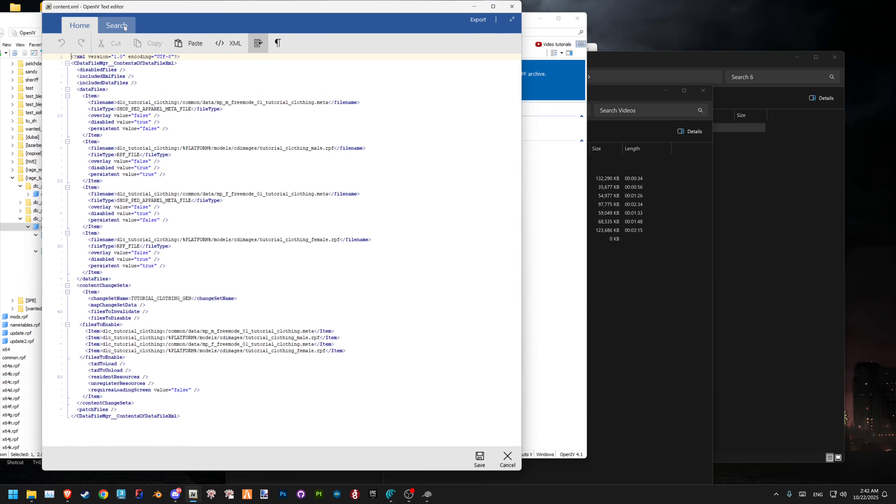
click(116, 25)
key(ctrl+v)
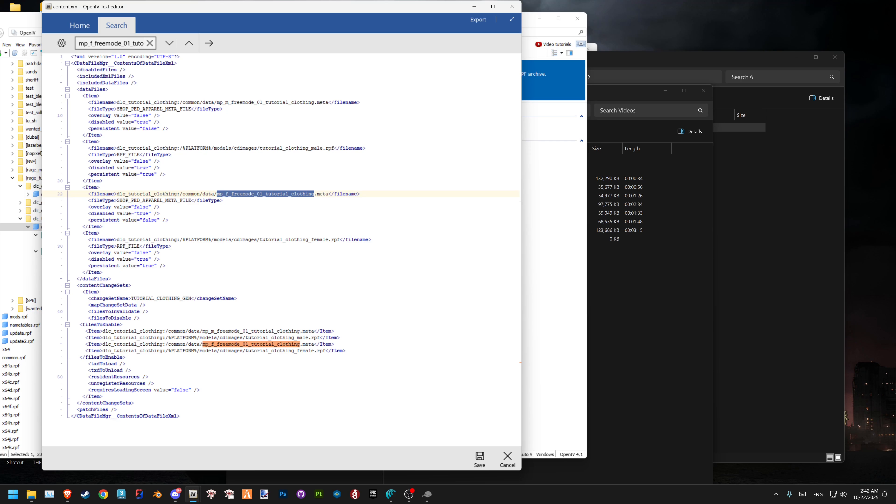
Change the content.xml search term to mp_m_freemode_01_tutorial_clothing to locate the male meta entries
click(91, 44)
key(BackSpace)
text(m)
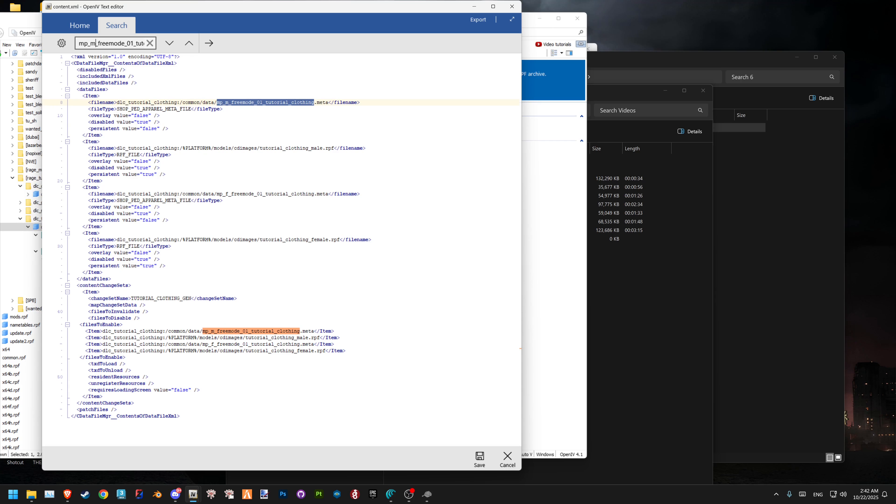
Remove and restore the final "g" of the male meta filename under dataFiles, and close content.xml without saving
click(314, 103)
key(BackSpace)
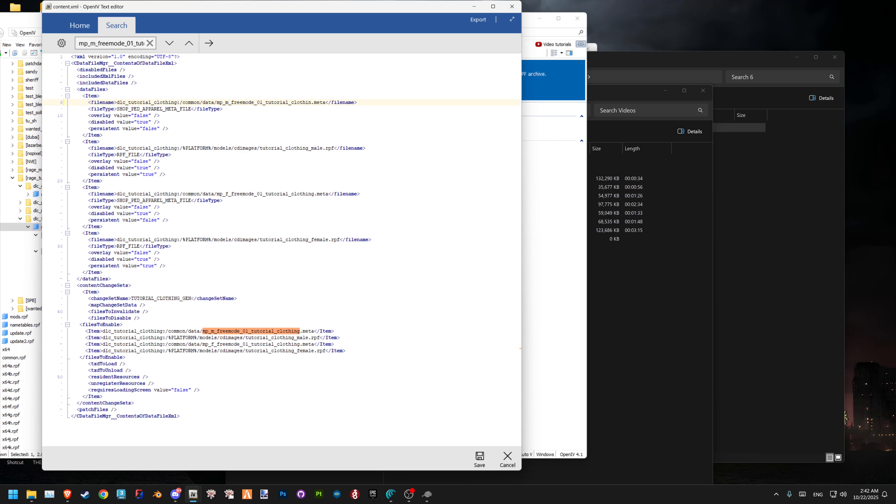
text(g)
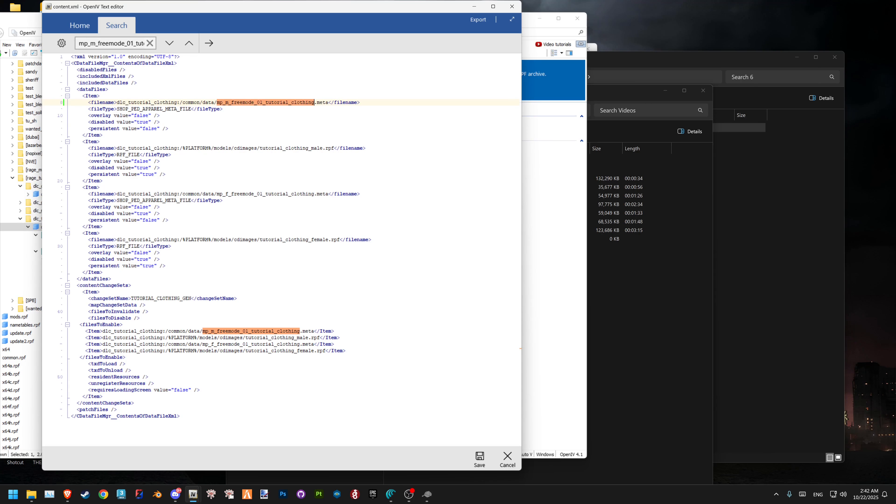
click(512, 7)
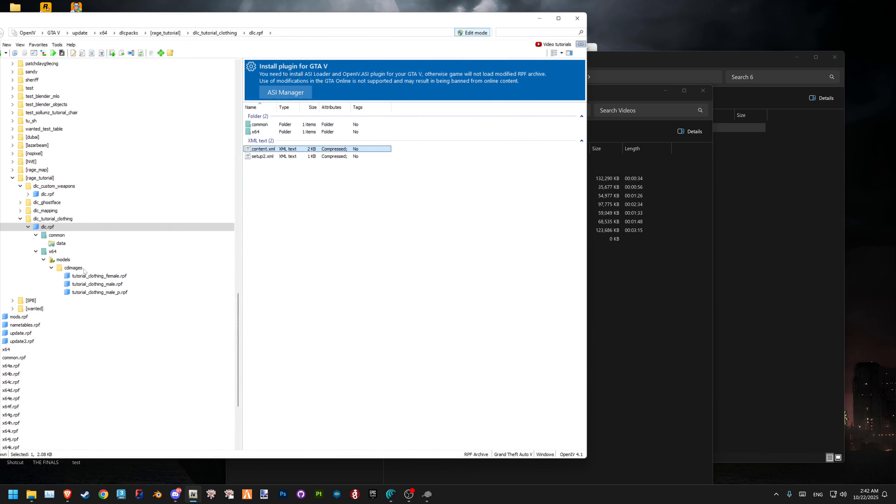
Expand the female, male and male_p archives in cdimages and view the mp_f_freemode_01_tutorial_clothing folder
click(73, 267)
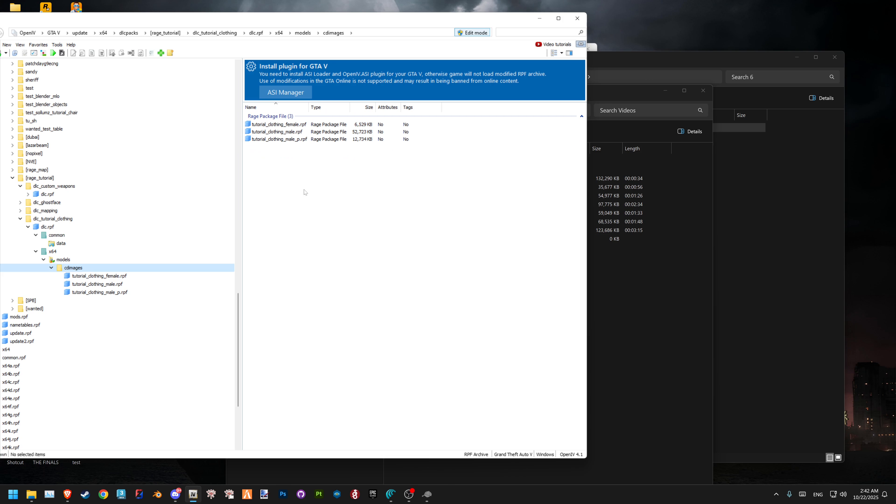
click(64, 277)
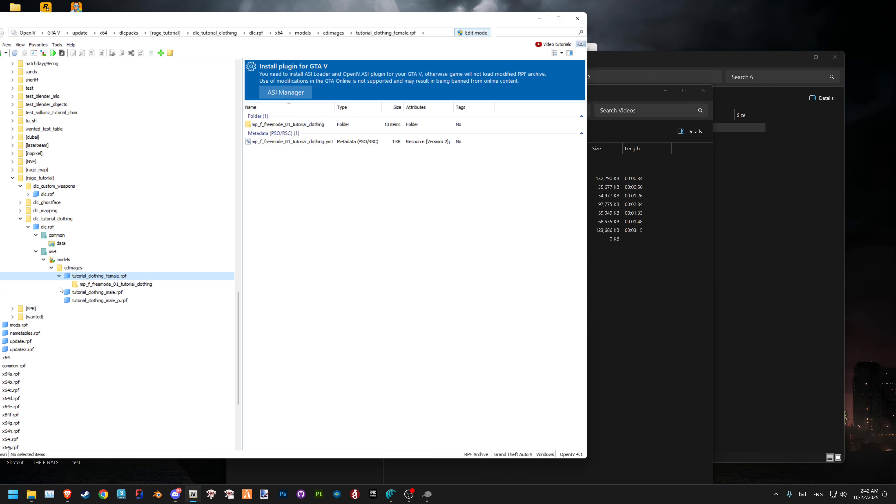
click(60, 293)
click(59, 309)
click(136, 284)
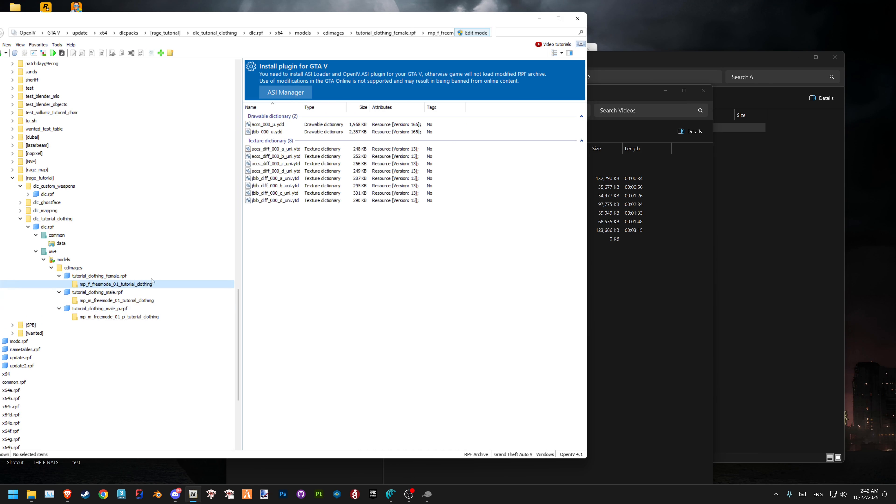
Preview the female models accs_000_u.ydd and jbib_000_u.ydd in the model viewer
click(306, 127)
double_click(307, 126)
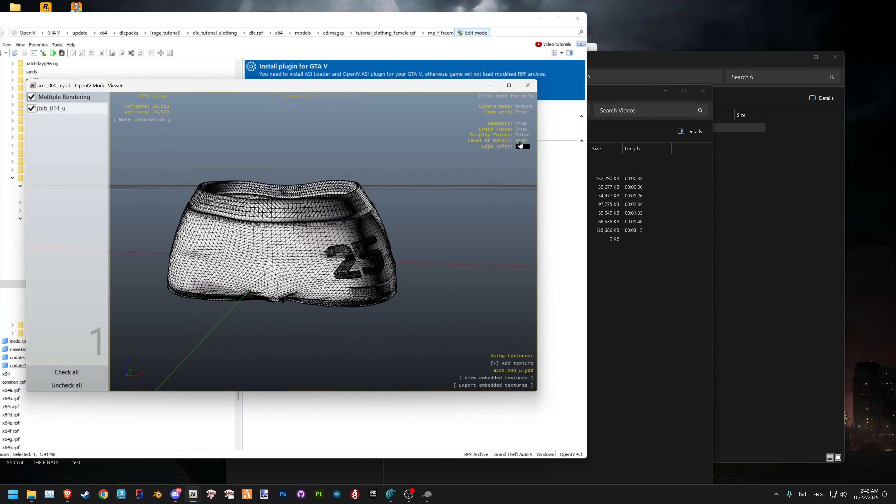
drag(349, 184, 259, 208)
click(528, 86)
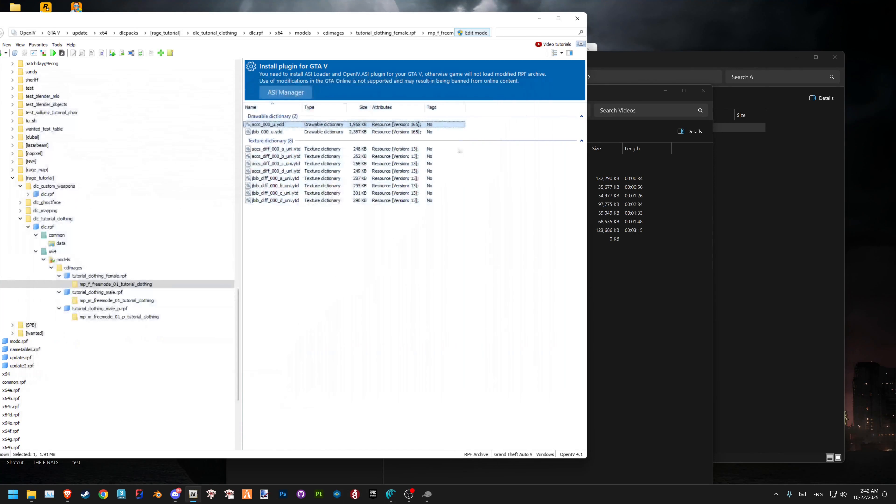
double_click(284, 132)
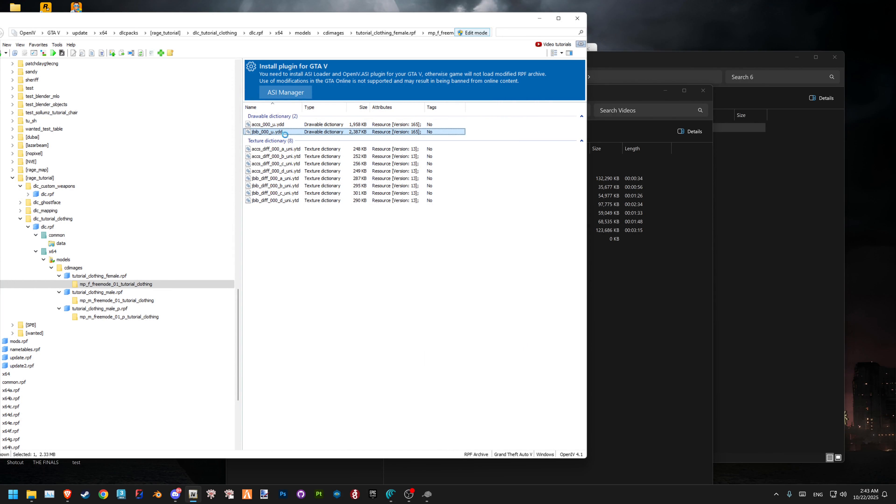
key(Escape)
View the mp_m_freemode_01_tutorial_clothing folder and preview its hair_000_u.ydd and jbib_006_u.ydd models
click(120, 300)
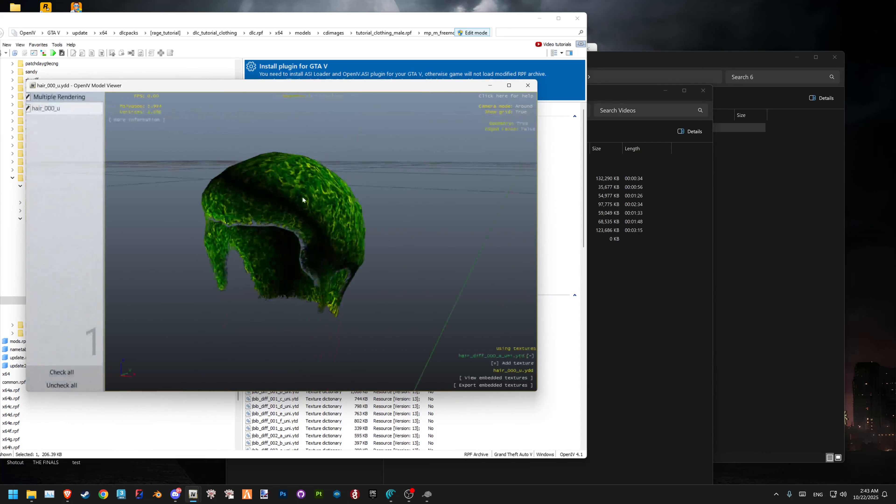
key(Escape)
double_click(328, 191)
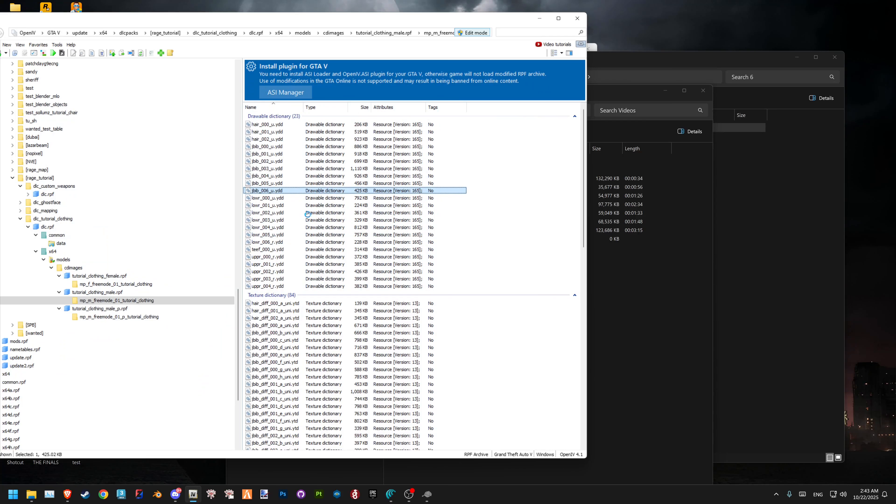
key(Escape)
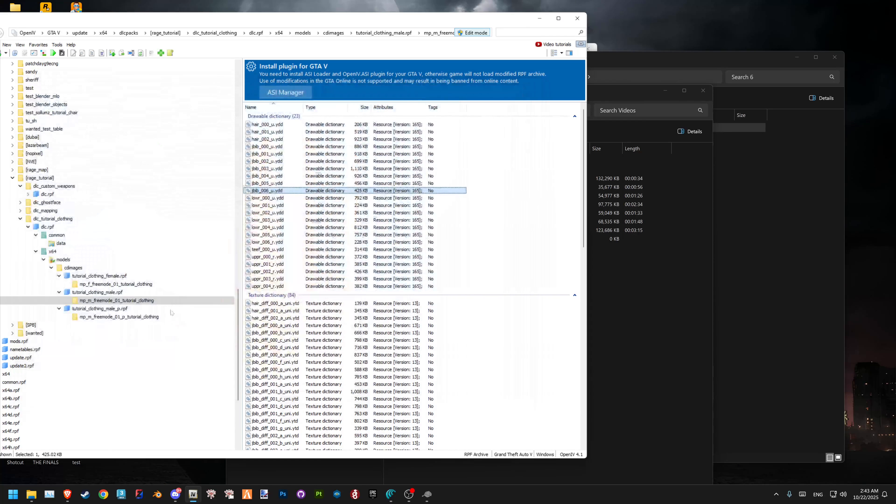
click(309, 270)
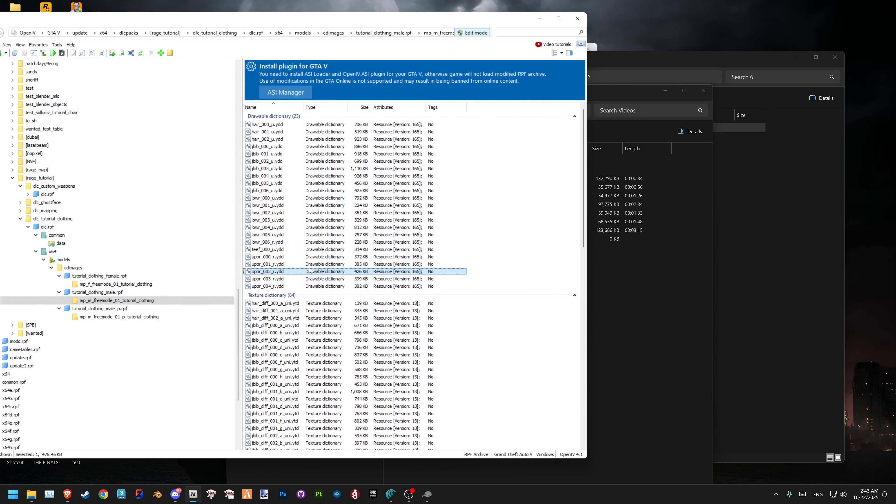
View the mp_m_freemode_01_p_tutorial_clothing folder and preview the glasses models p_eyes_000.ydd and p_eyes_001.ydd
click(145, 317)
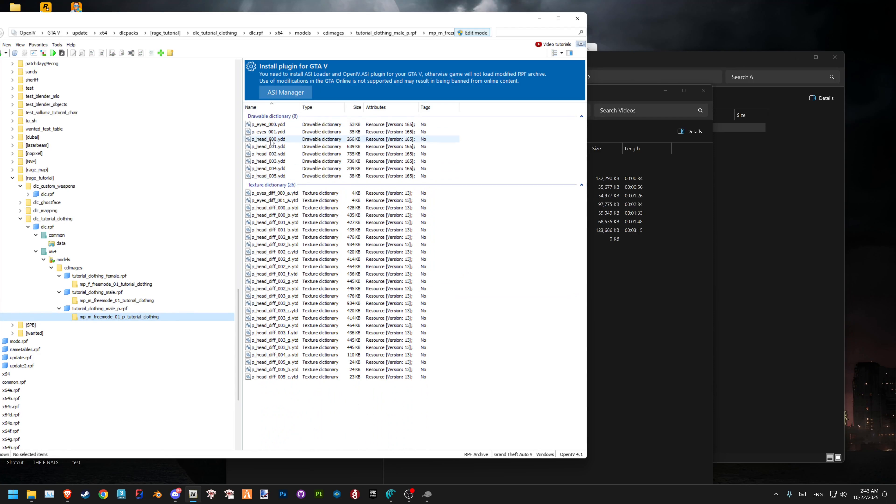
click(273, 126)
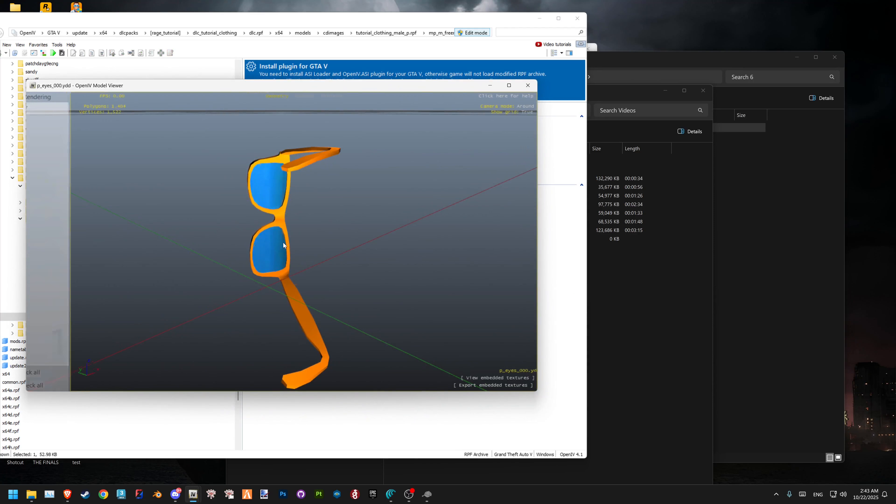
key(Escape)
key(Down)
key(Return)
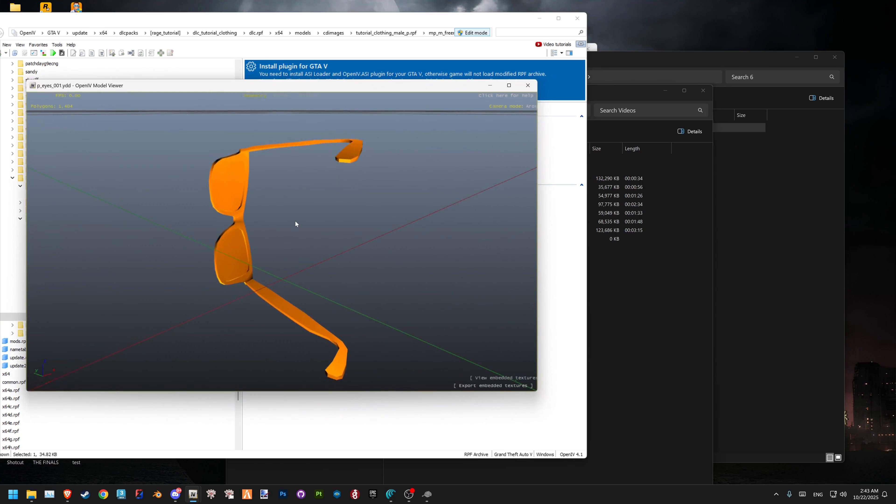
key(Escape)
Preview the male head prop models p_head_000.ydd, p_head_001.ydd and p_head_002.ydd one after another
key(Down)
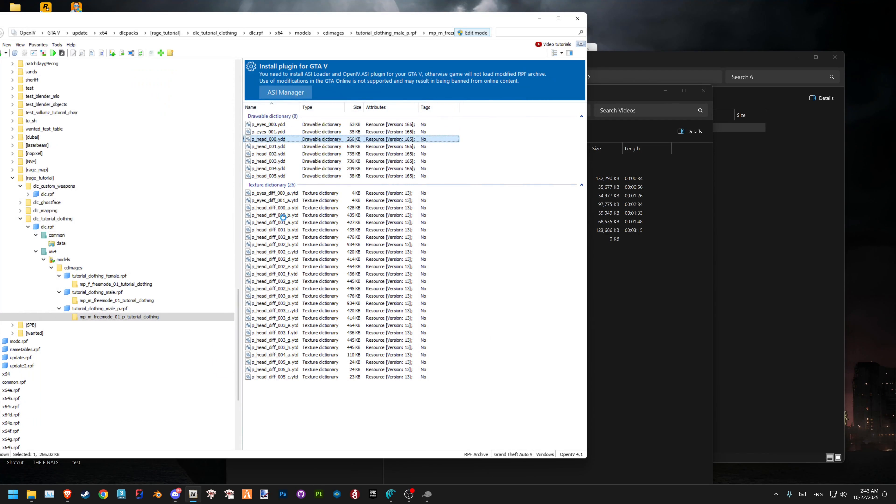
key(Return)
key(Escape)
key(Down)
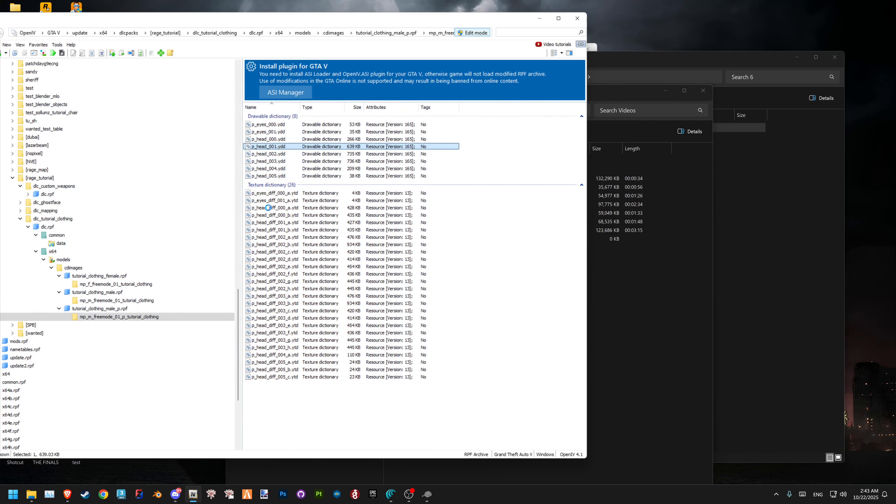
key(Return)
key(Escape)
key(Down)
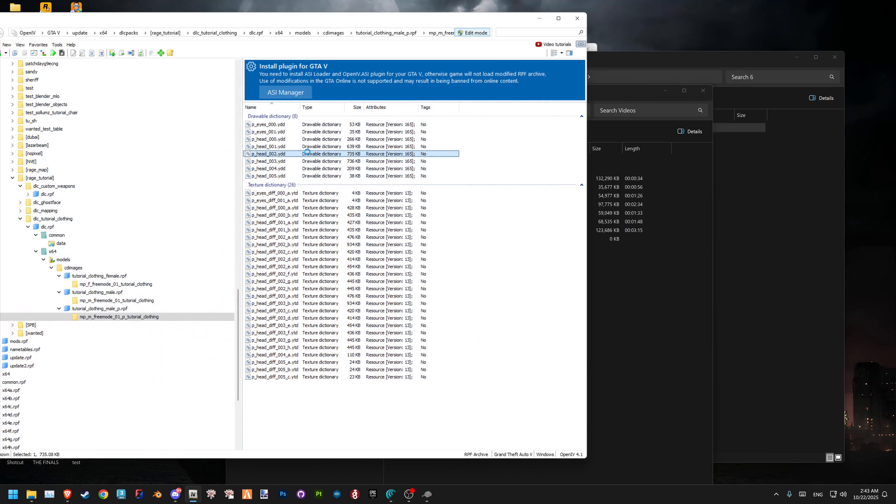
key(Return)
key(Escape)
Skip p_head_003.ydd and preview the head prop models p_head_004.ydd and p_head_005.ydd
key(Down)
key(Down)
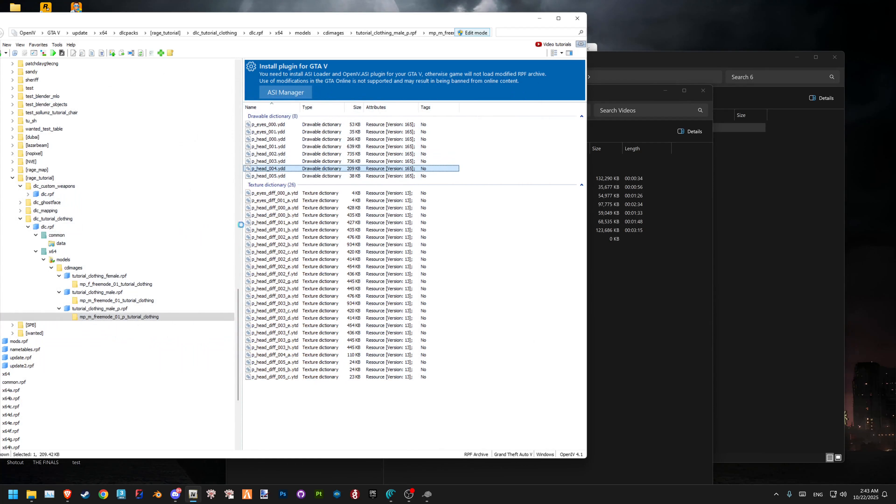
key(Return)
key(Escape)
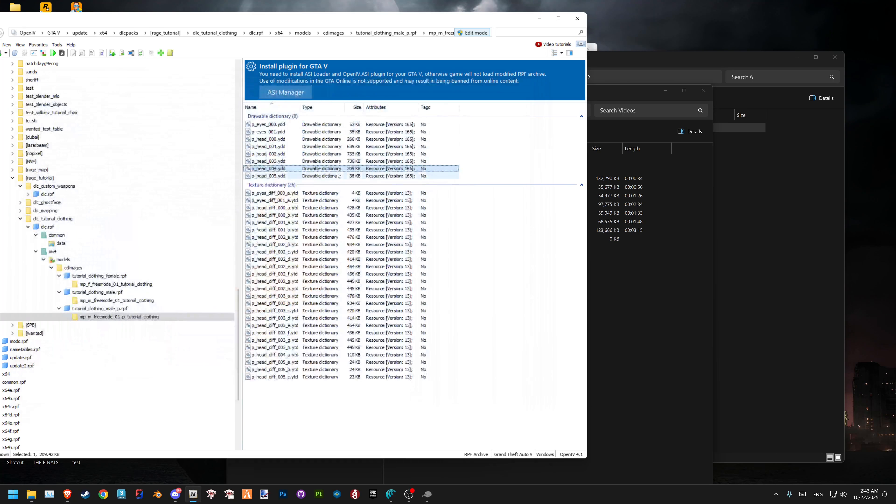
double_click(338, 176)
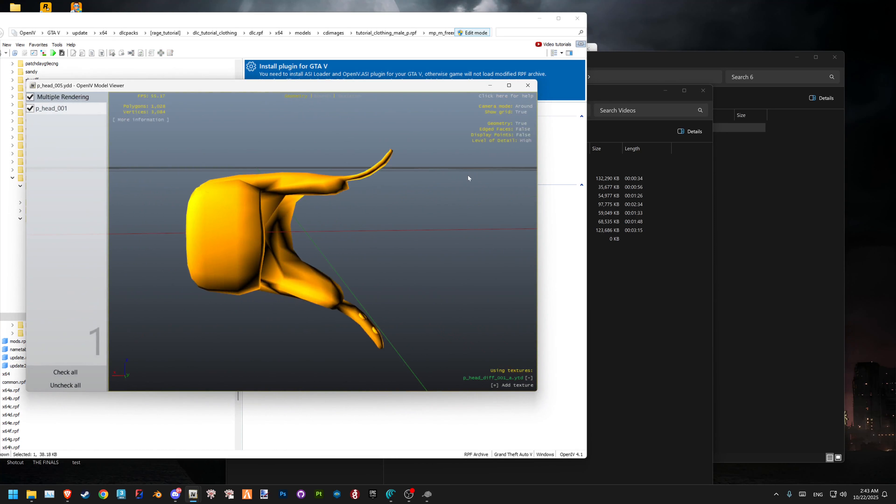
key(Escape)
Select all drawable and texture dictionaries in the male props folder to point them out
drag(380, 420, 268, 119)
drag(423, 402, 460, 354)
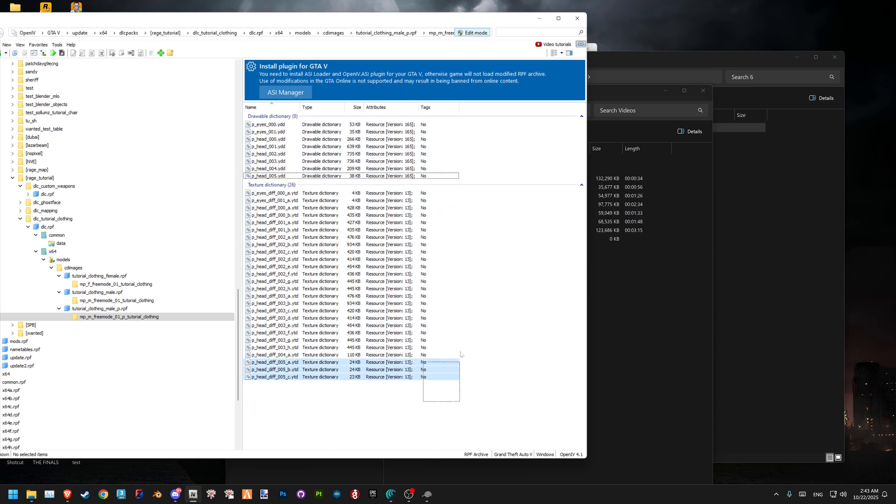
key(ctrl+a)
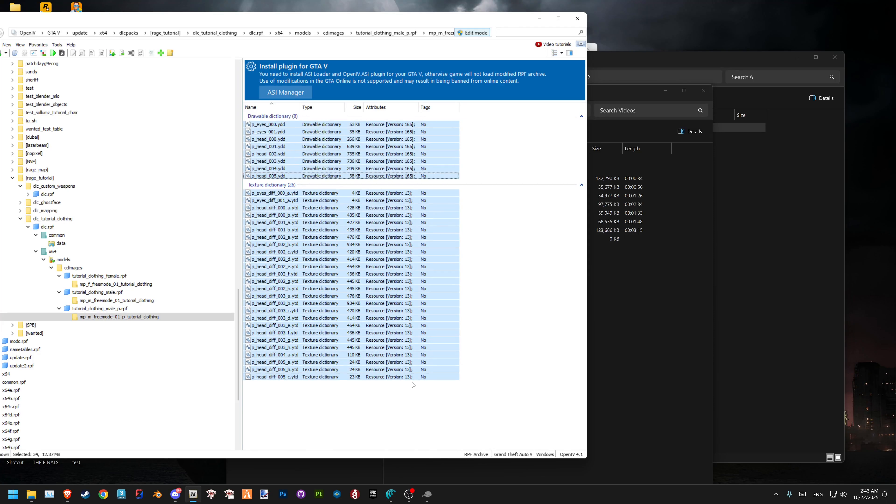
Open content.xml from the clothing dlc.rpf and highlight the tutorial_clothing_female.rpf and tutorial_clothing_male.rpf names under dataFiles
click(52, 228)
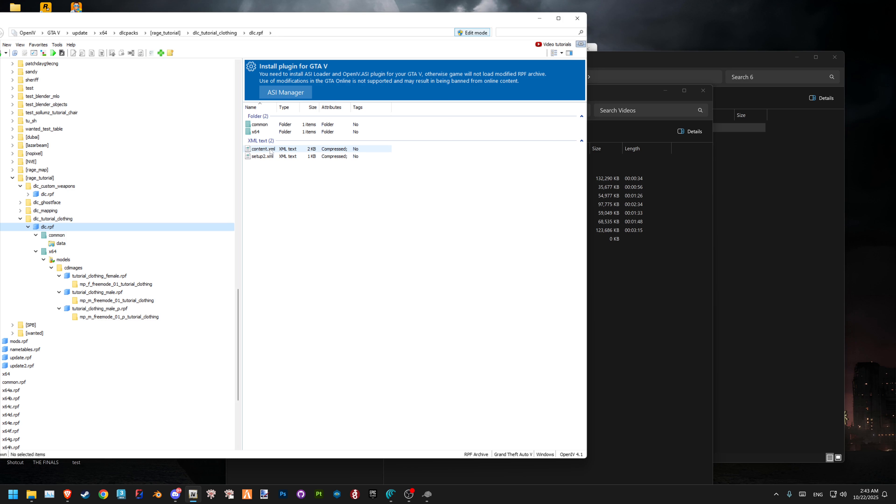
double_click(271, 151)
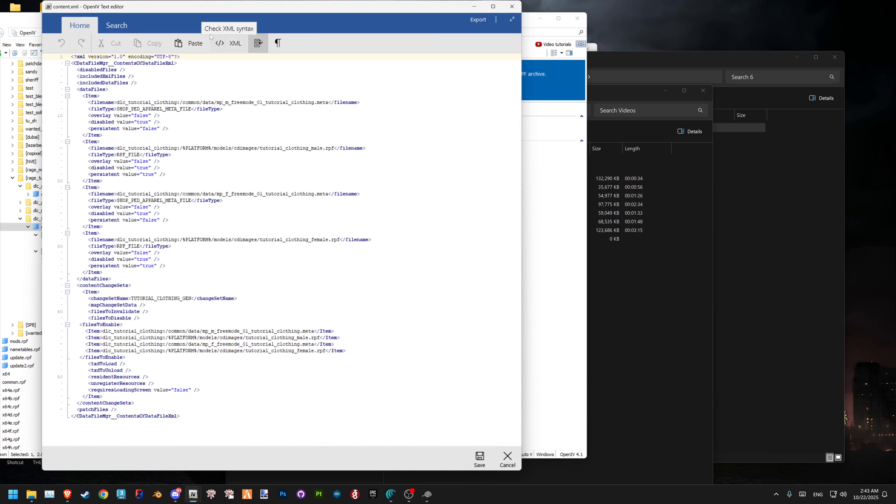
drag(211, 6, 431, 14)
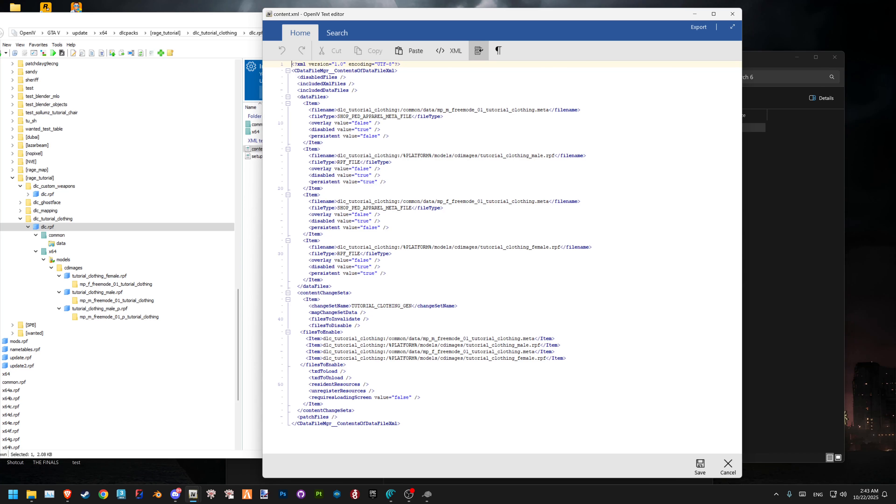
drag(480, 247, 561, 247)
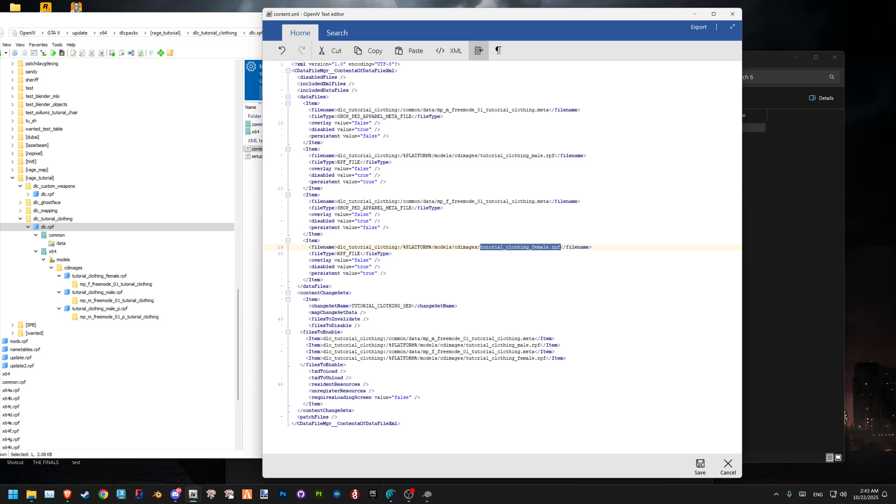
drag(480, 156, 543, 156)
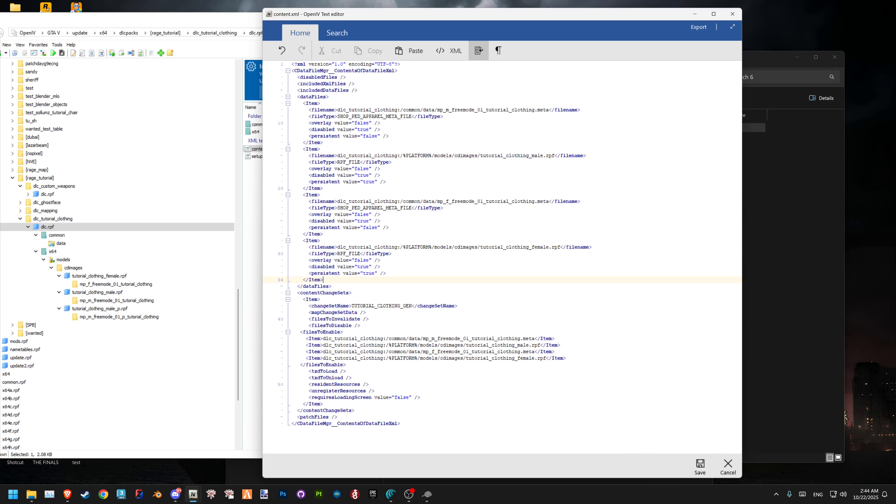
Duplicate the female RPF_FILE item at the end of dataFiles and change the copy's archive name to tutorial_clothing_male_p.rpf
drag(322, 280, 293, 240)
key(ctrl+c)
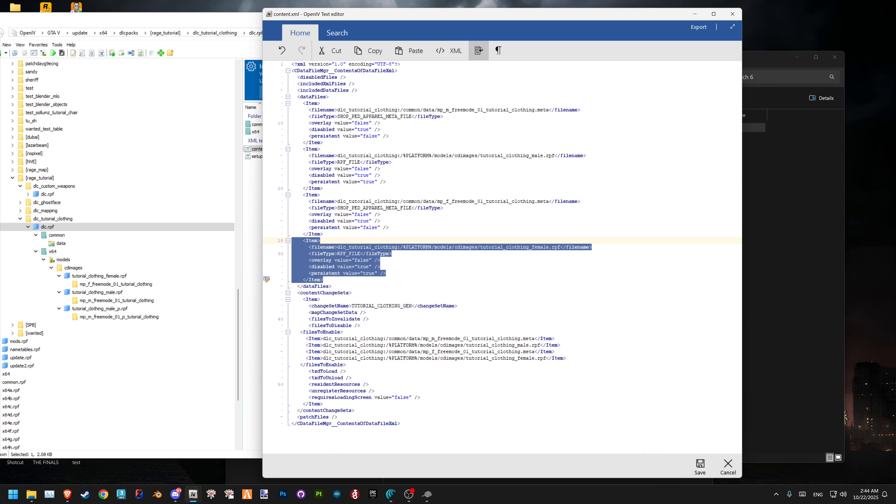
key(Right)
key(Return)
key(ctrl+v)
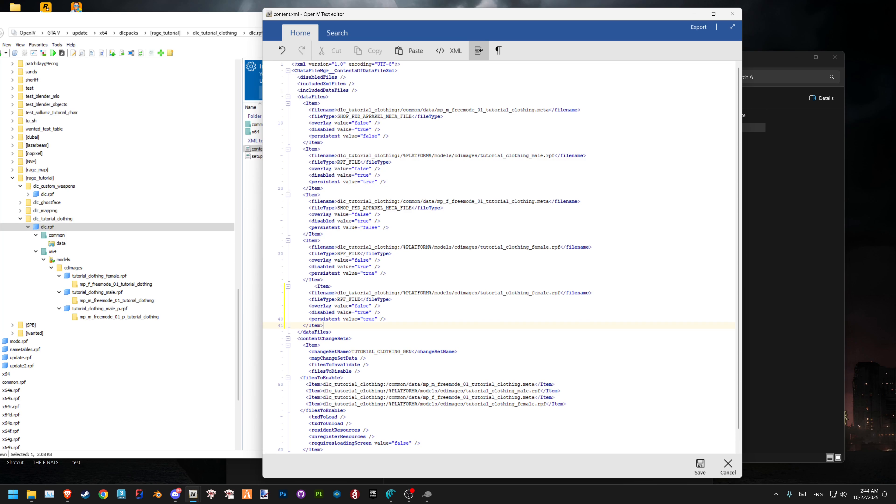
double_click(533, 293)
text(tutorial_clothing_male)
text(_p)
Duplicate the female archive line in filesToEnable, change its path to dlc_tutorial_clothing:/%PLATFORM%/models/cdimages/tutorial_clothing_male_p.rpf, and save content.xml
drag(565, 404, 305, 403)
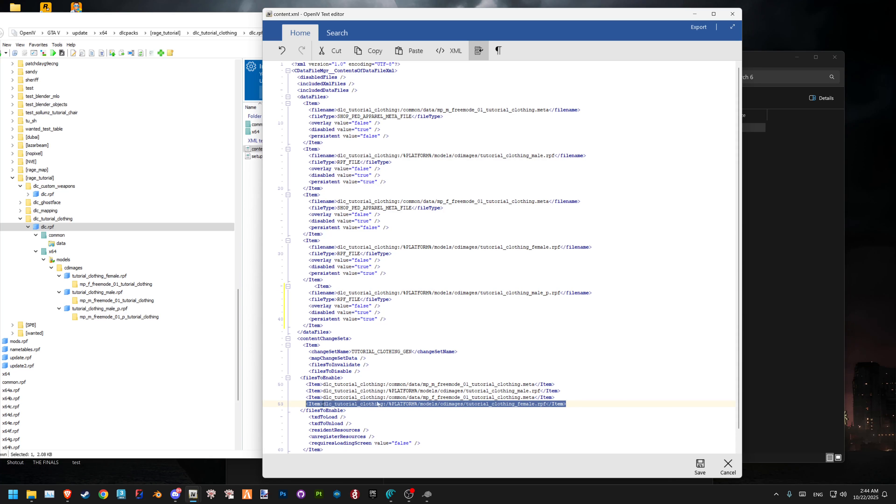
key(ctrl+c)
key(End)
key(Return)
key(ctrl+v)
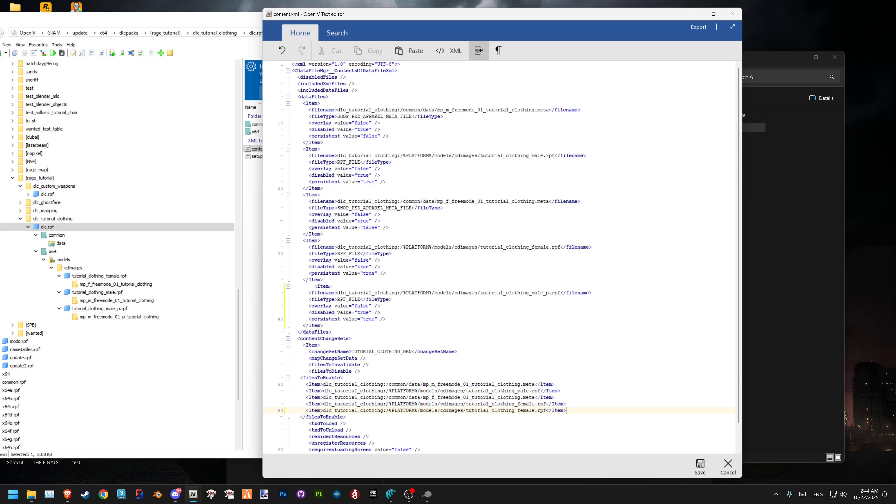
drag(337, 292, 560, 293)
drag(546, 410, 322, 411)
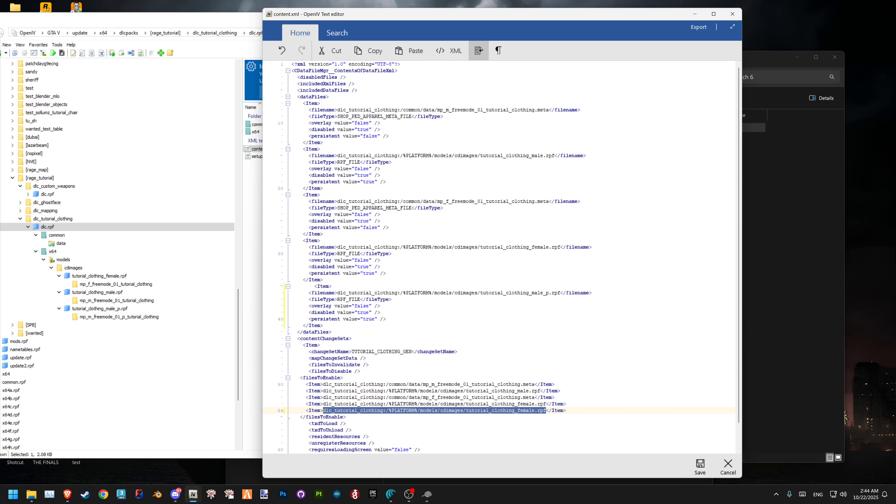
key(ctrl+v)
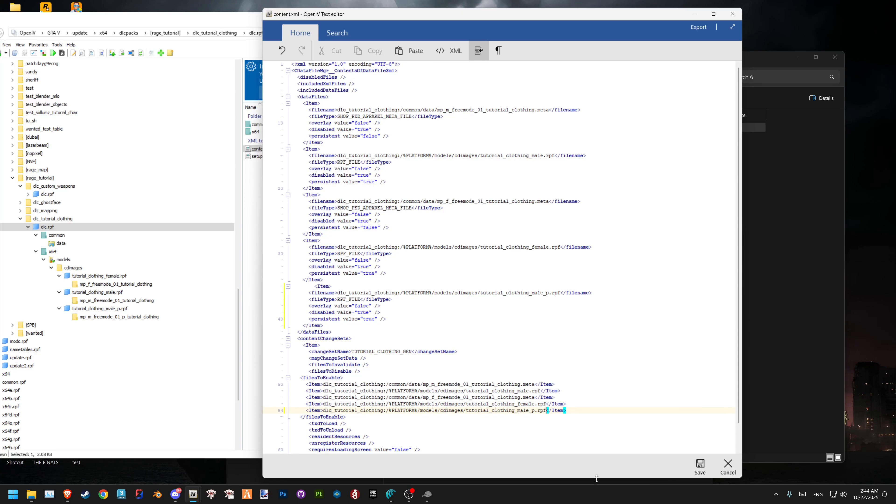
click(694, 467)
View the mp_m_freemode_01_p_tutorial_clothing folder again, show the desktop briefly and return to OpenIV
click(116, 317)
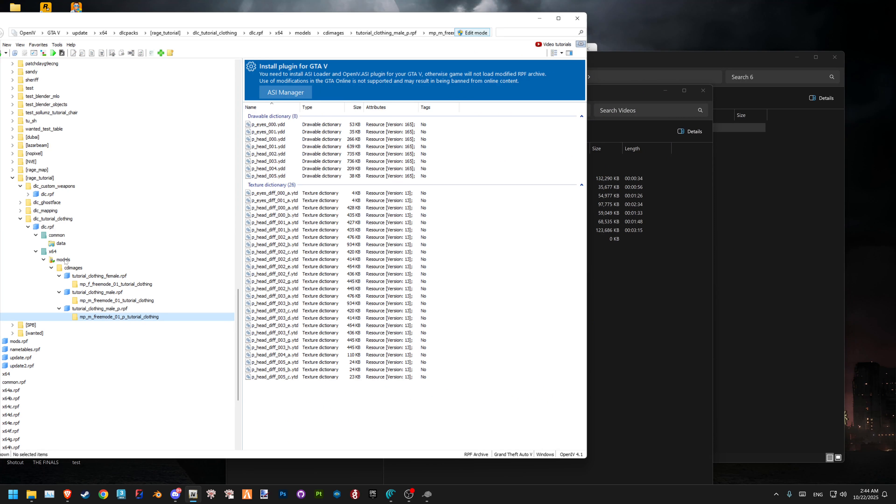
key(super+d)
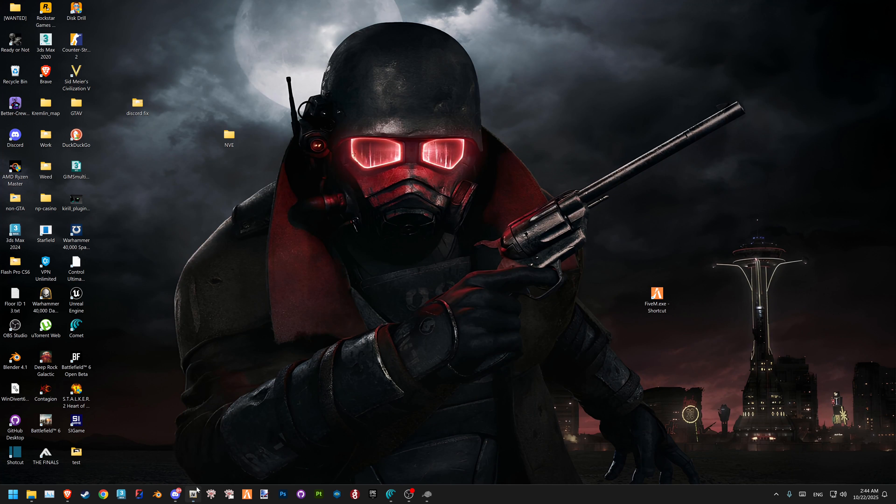
click(193, 493)
Reopen content.xml for editing and highlight the names tutorial_clothing_male and mp_m_freemode_01_tutorial_clothing under dataFiles
click(73, 228)
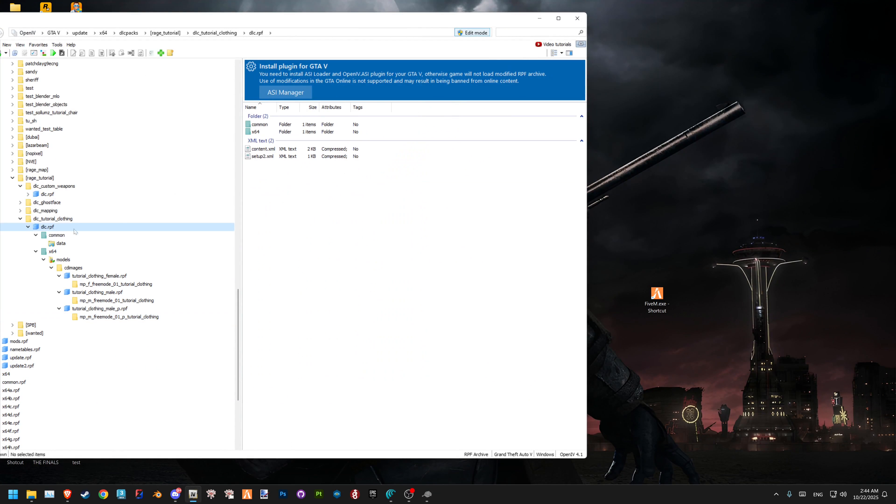
right_click(283, 150)
click(292, 164)
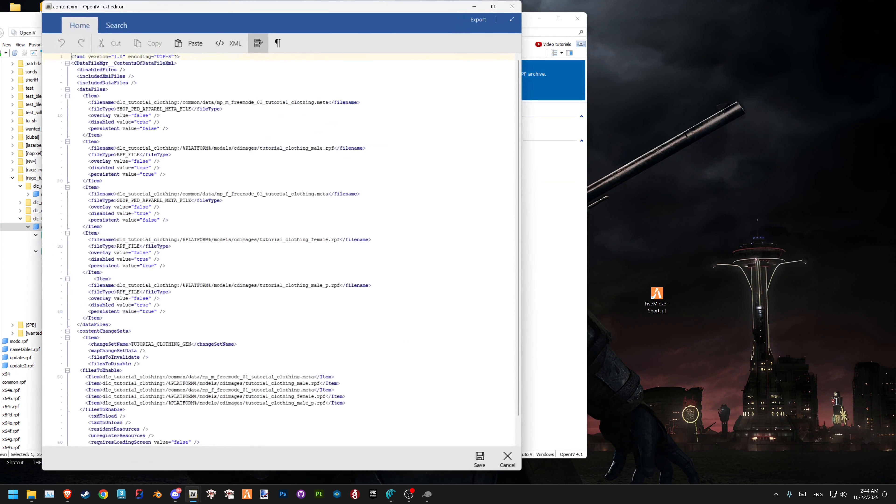
double_click(292, 148)
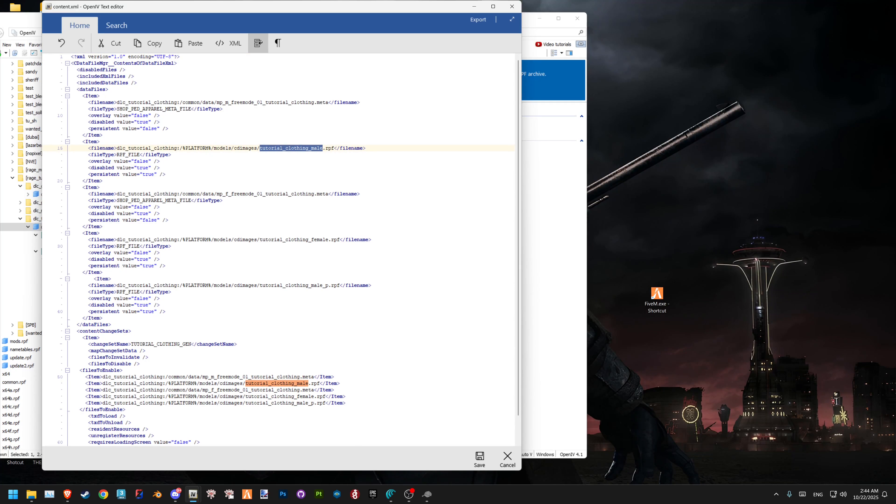
double_click(266, 102)
key(shift+Right)
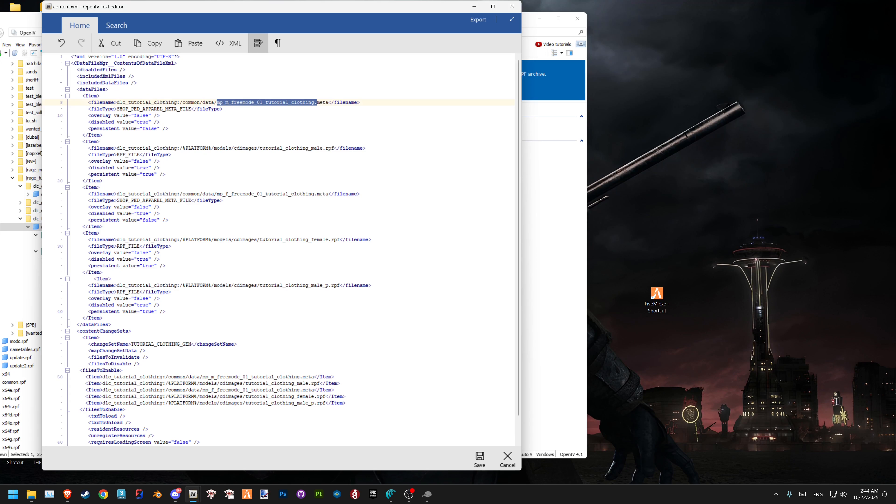
Select the file name mp_m_freemode_01_tutorial_clothing.meta in the first dataFiles item and search content.xml for its other occurrence
key(Right)
key(shift+Left)
key(shift+Left)
key(shift+Left)
key(shift+Left)
key(shift+Left)
key(shift+Left)
key(shift+Left)
key(shift+Left)
key(shift+Left)
key(shift+Left)
key(shift+Left)
key(shift+Left)
key(shift+Left)
key(shift+Left)
key(shift+Left)
key(shift+Left)
key(shift+Left)
key(shift+Left)
key(shift+Left)
key(shift+Left)
click(291, 103)
key(ctrl+shift+Right)
key(ctrl+shift+Right)
key(shift+Left)
key(shift+Left)
key(shift+Right)
key(ctrl+f)
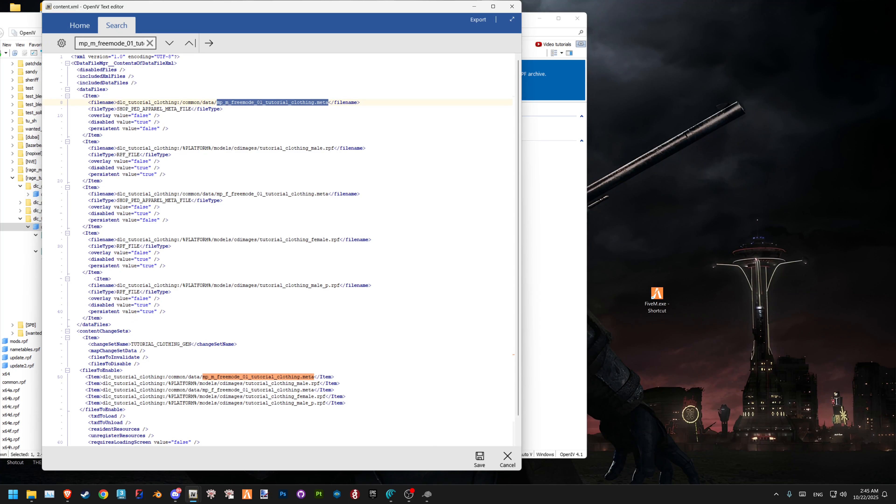
Search content.xml for the archive name tutorial_clothing_male.rpf from its dataFiles item, then close the text editor
click(260, 148)
key(ctrl+shift+Right)
key(ctrl+shift+Right)
key(ctrl+shift+Right)
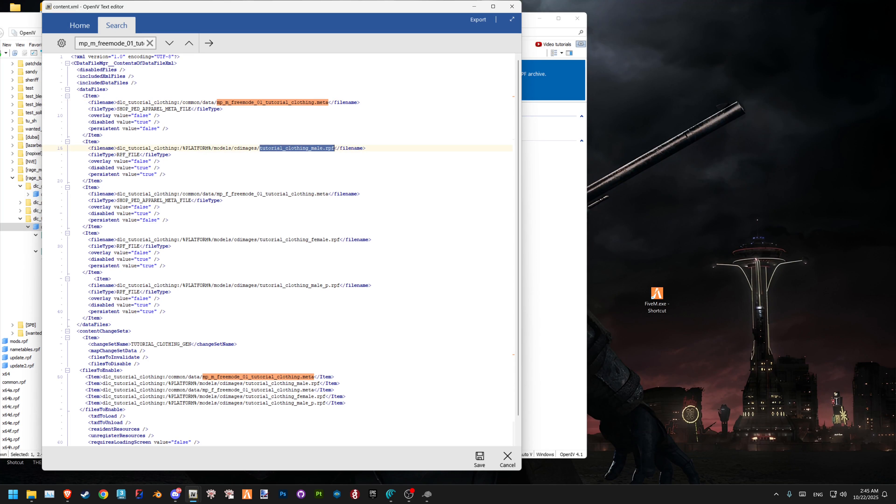
key(ctrl+f)
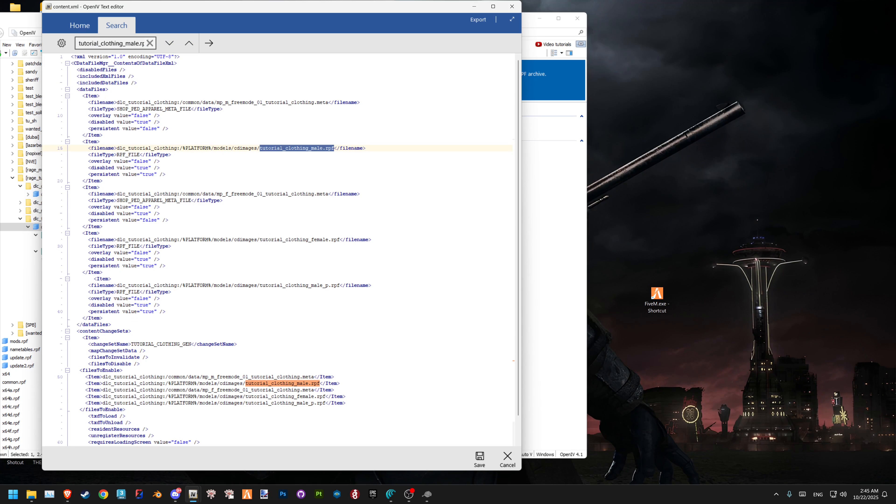
drag(249, 2, 446, 21)
click(710, 25)
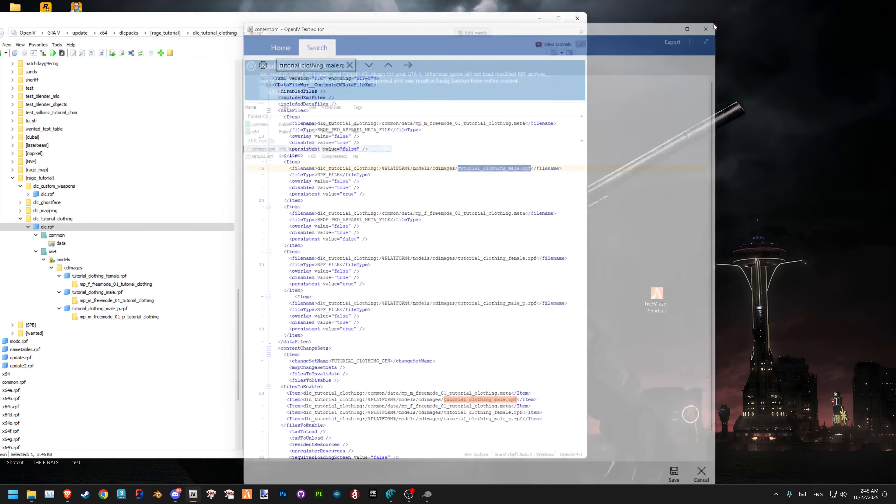
Open mp_m_freemode_01_tutorial_clothing.meta from the pack's common/data folder, close it and show the desktop
click(61, 243)
double_click(268, 131)
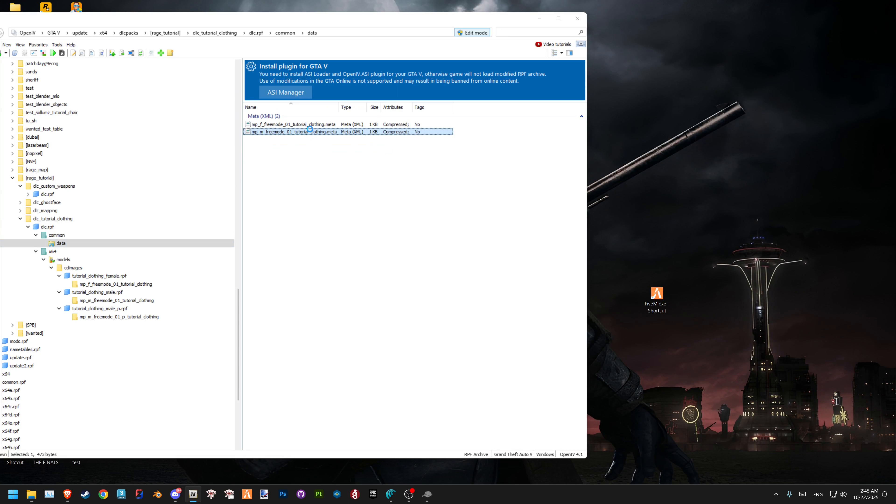
key(Escape)
key(super+d)
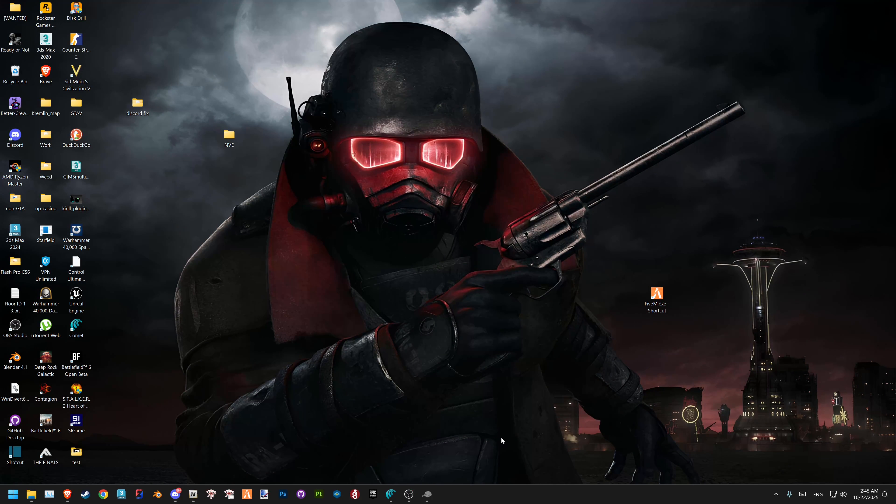
Switch to Discord, show the English section channels of the Desertos modding community server, and return to the desktop
click(175, 494)
click(193, 494)
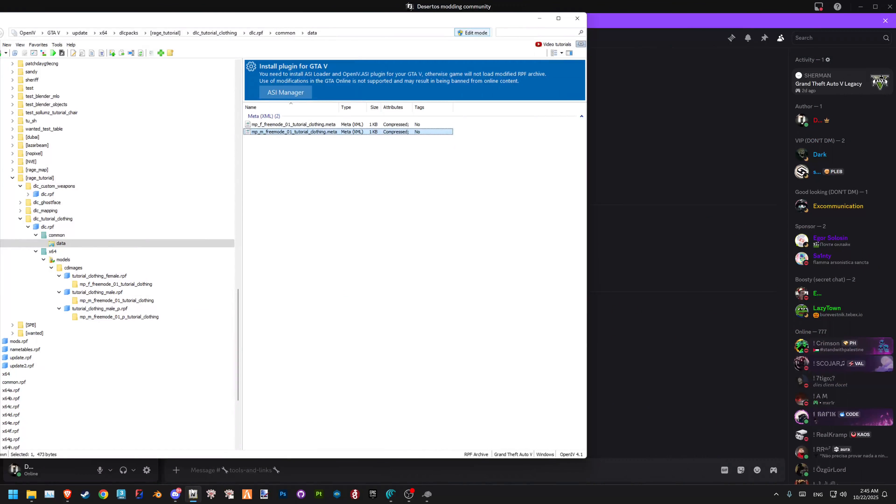
click(193, 494)
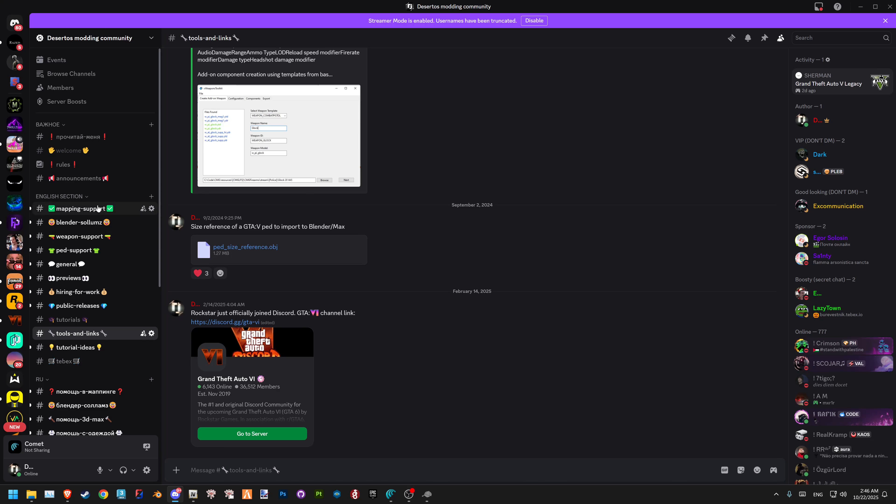
click(83, 197)
click(83, 197)
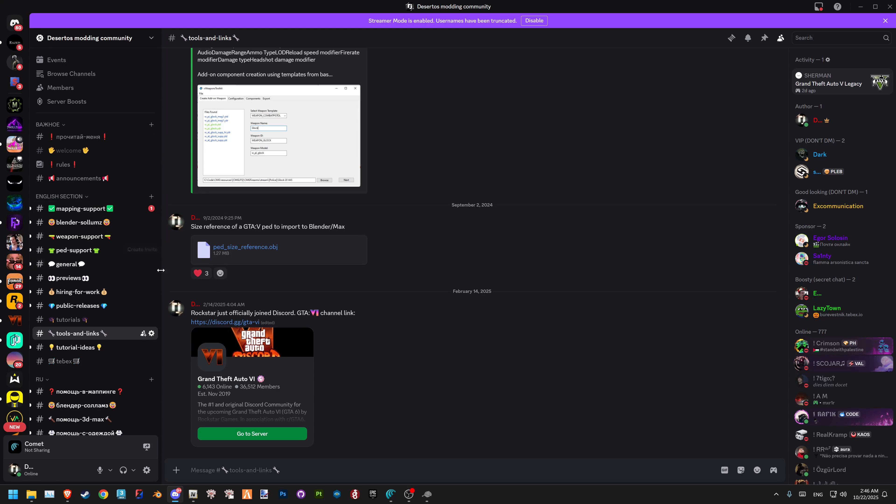
key(super+d)
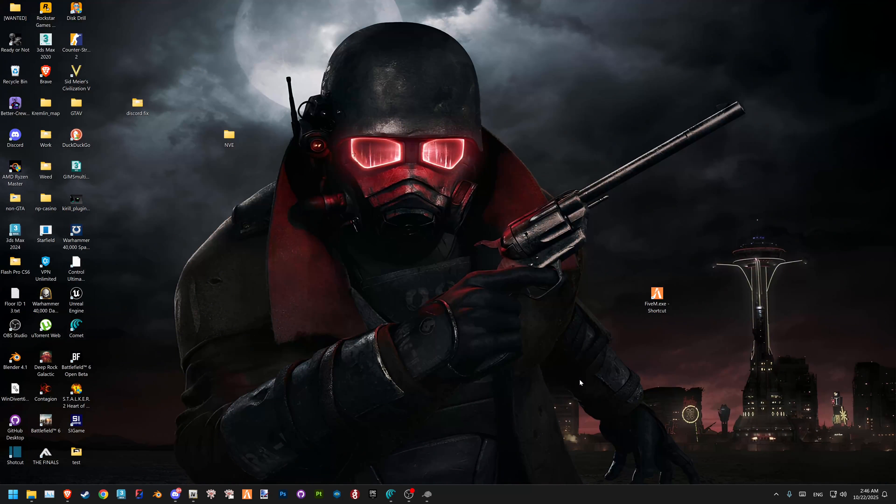